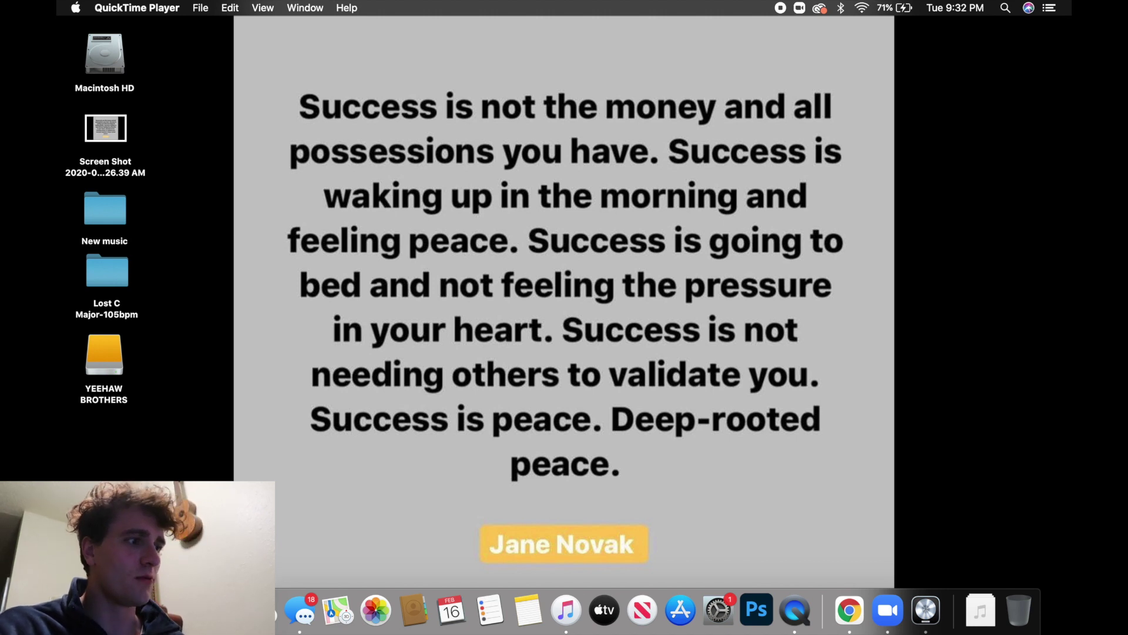
Launch Final Cut Pro and hide the transitions browser to give the timeline its full width.
left_click(147, 610)
left_click(188, 468)
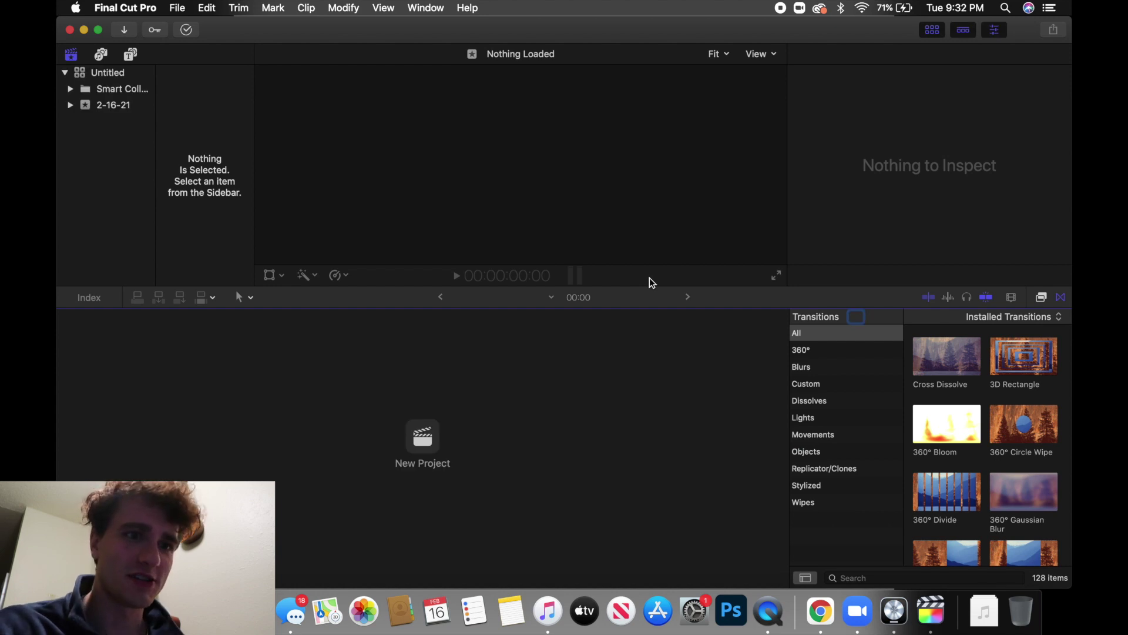
left_click(1062, 297)
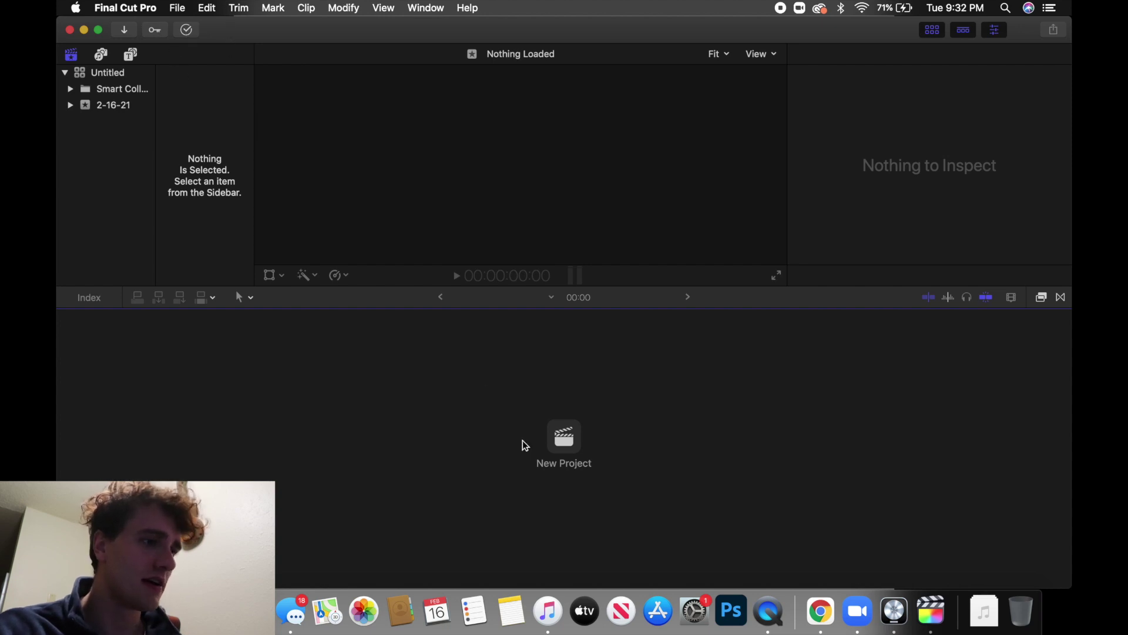
Create a new project named "Color go crazy" in the 2-16-21 event with the preset 1080p HD, 24p settings.
left_click(563, 440)
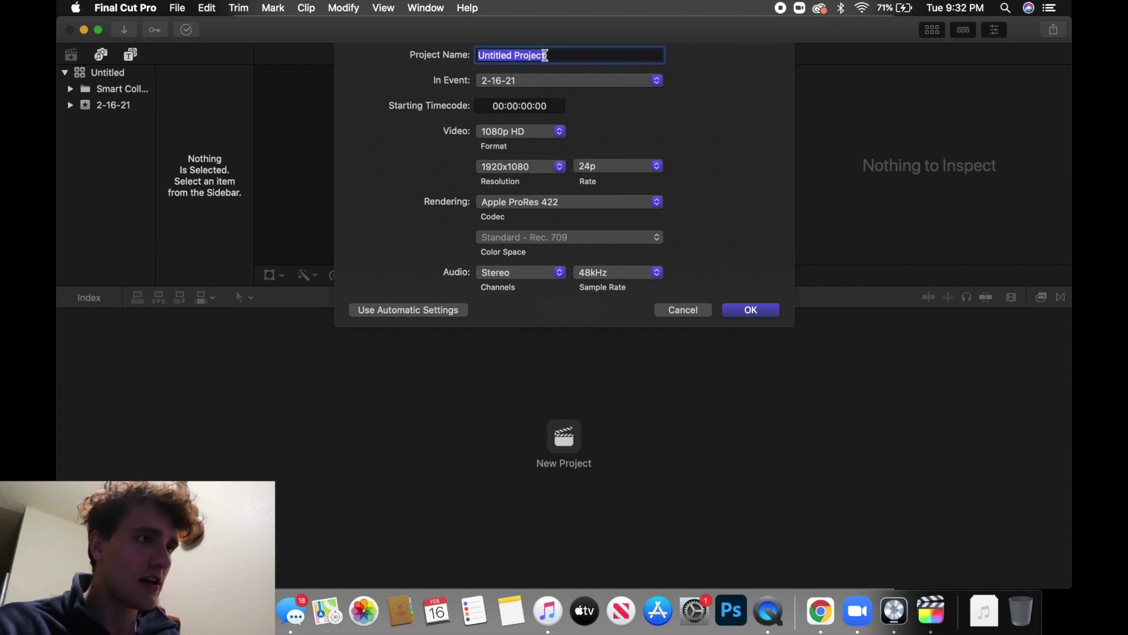
type("Color")
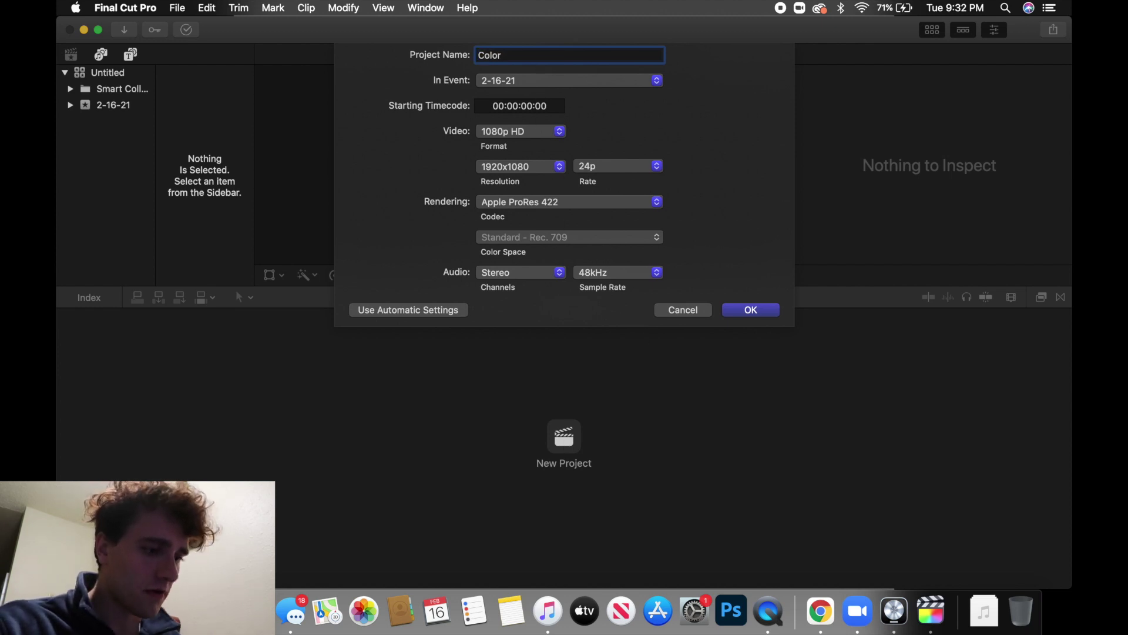
type(" go crazy")
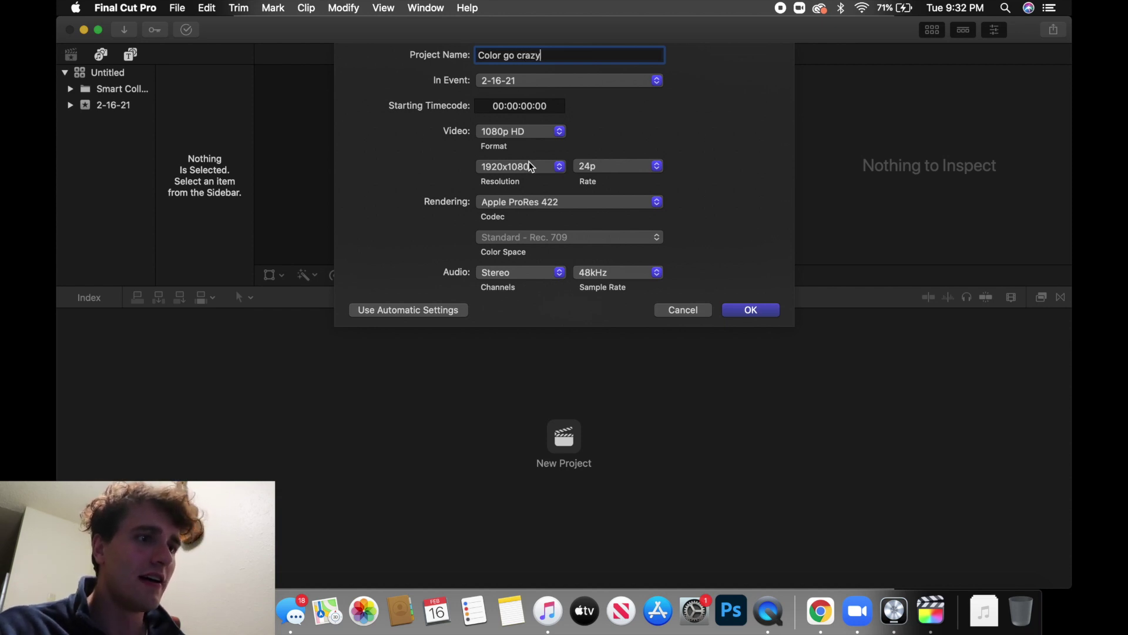
left_click(739, 314)
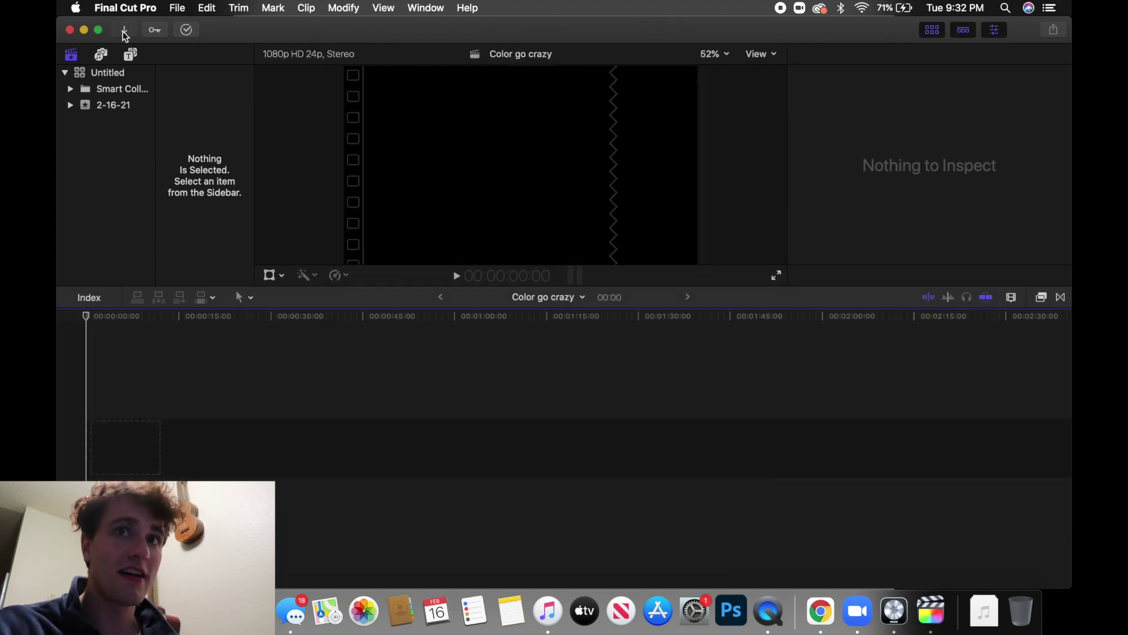
Import the "July 8th - Diamond Peak" folder from 2020 > July on the YEEHAW BROTHERS drive into the 2-16-21 event.
left_click(124, 31)
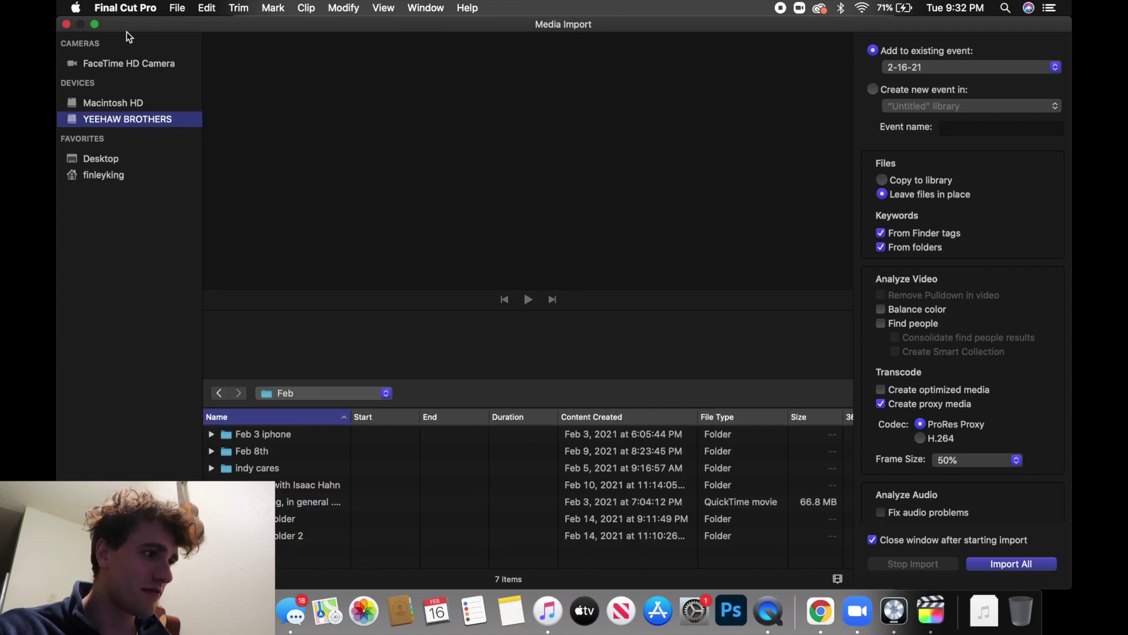
left_click(218, 396)
double_click(240, 456)
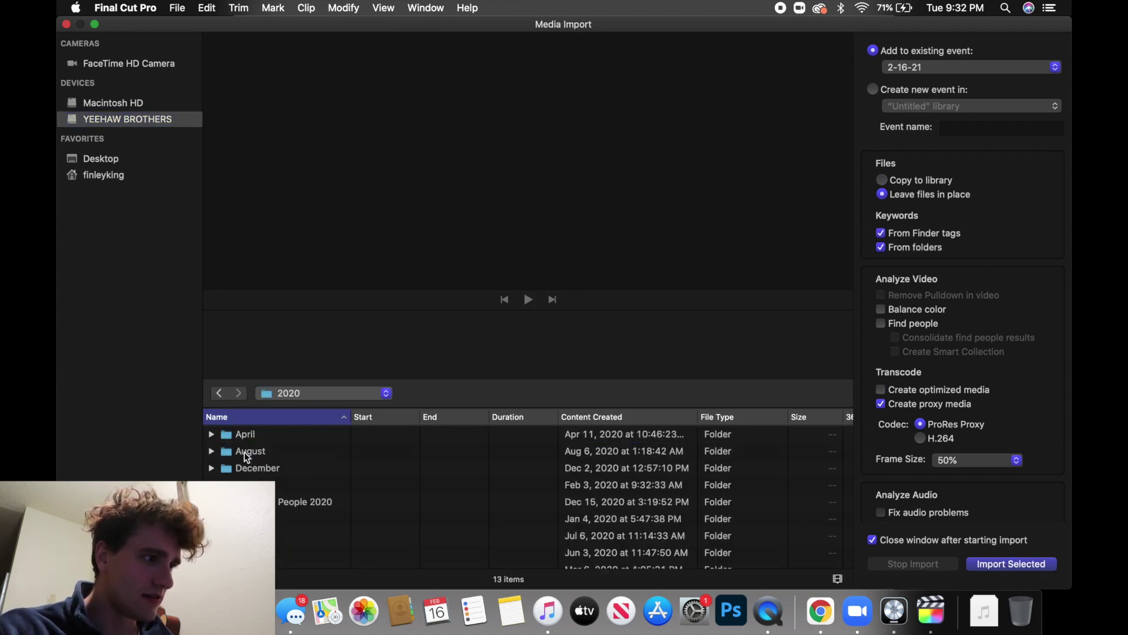
scroll(247, 523, "down", 1)
left_click(247, 528)
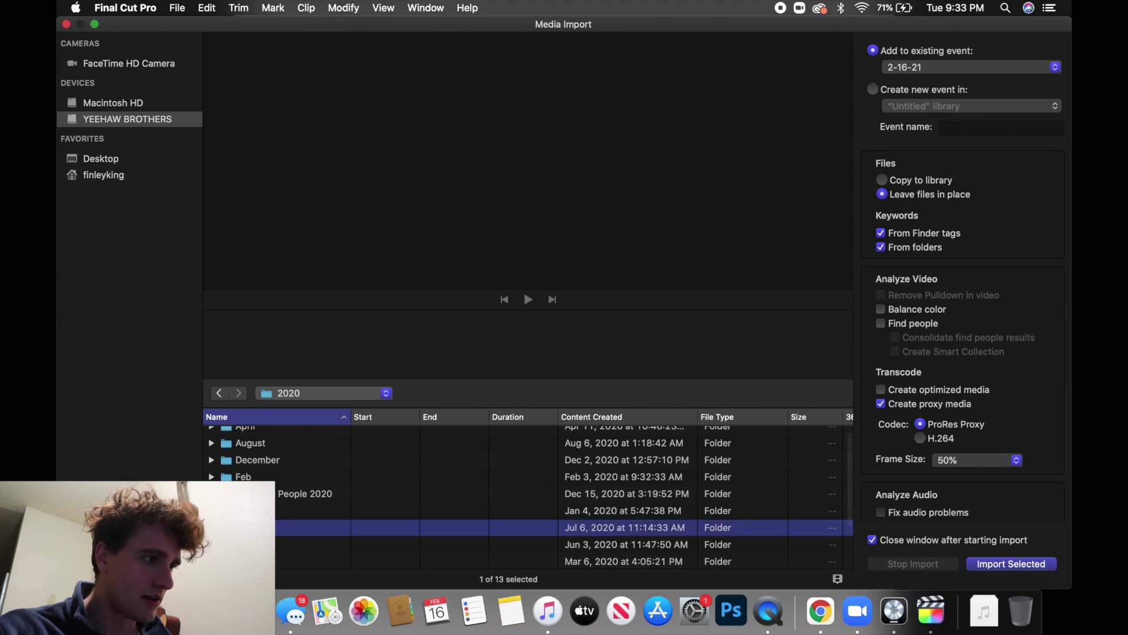
double_click(247, 528)
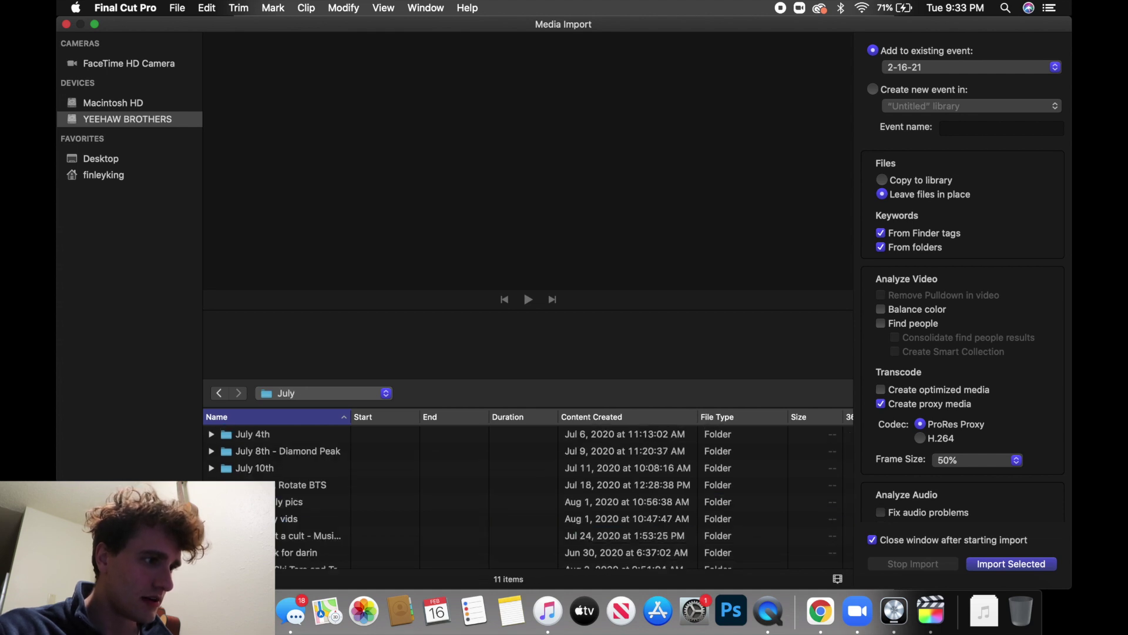
double_click(262, 451)
left_click(218, 394)
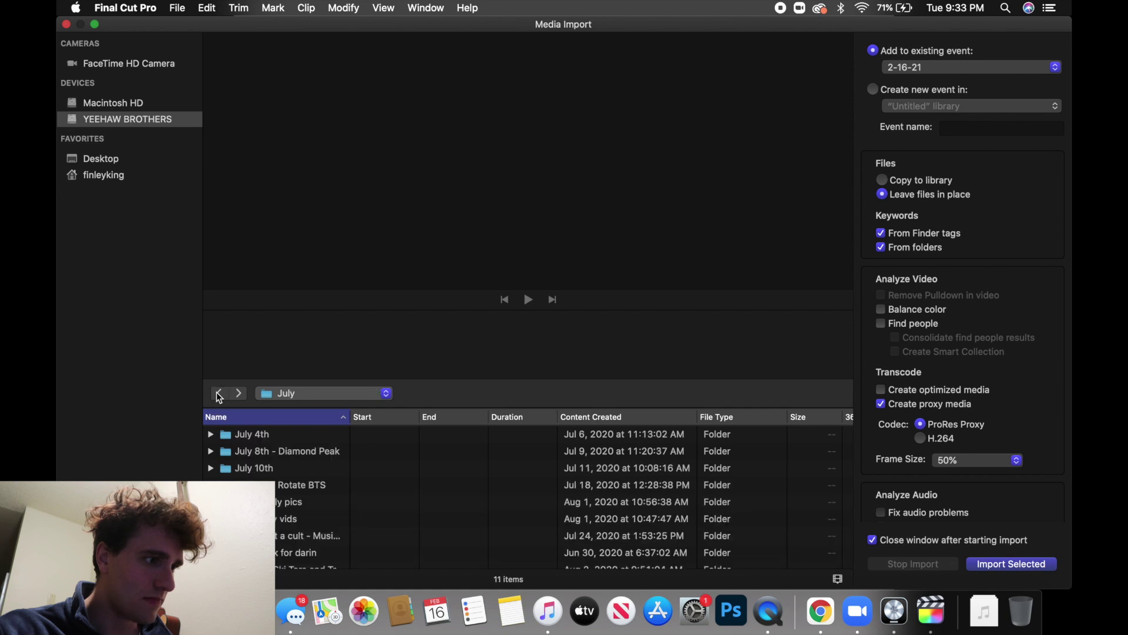
left_click(266, 456)
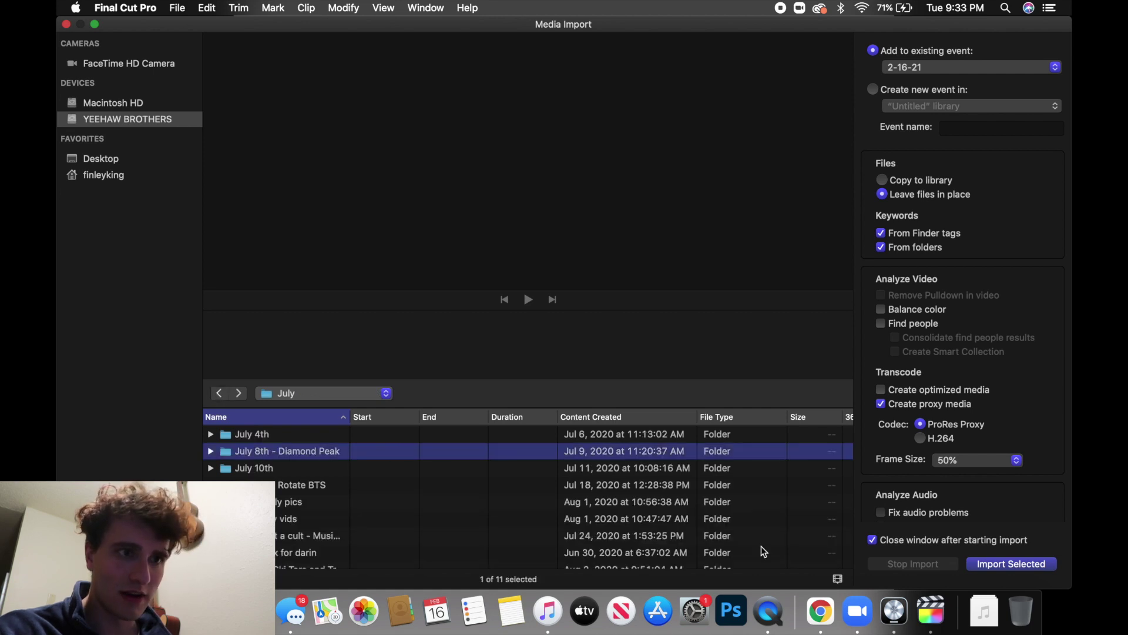
left_click(1003, 564)
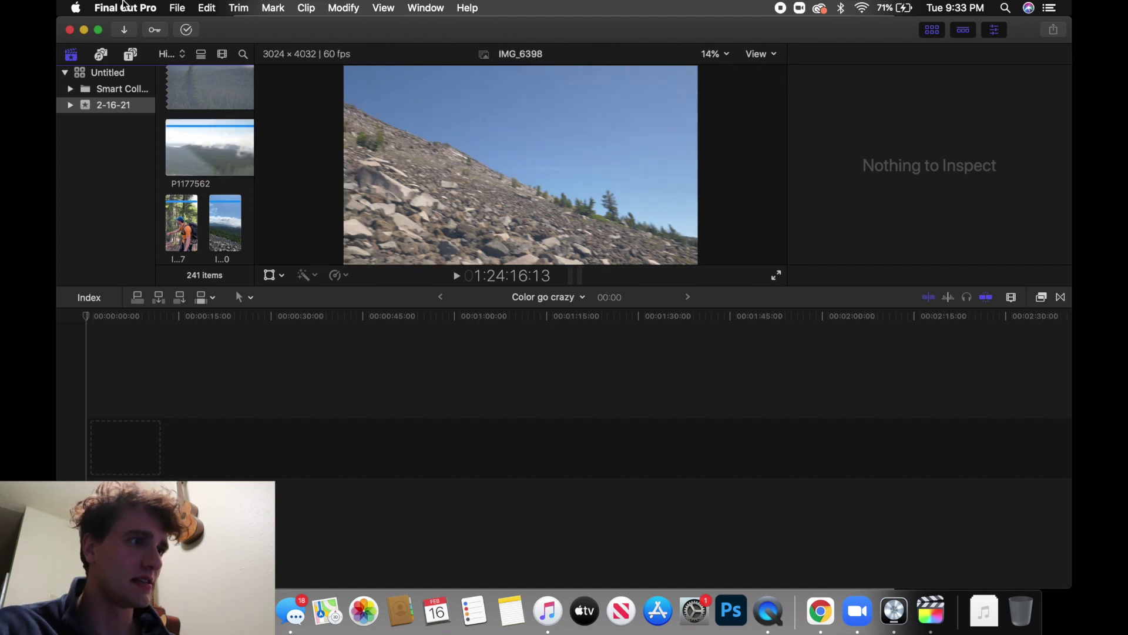
Switch the window to full screen and append clip P1177561 to the project timeline.
left_click(99, 30)
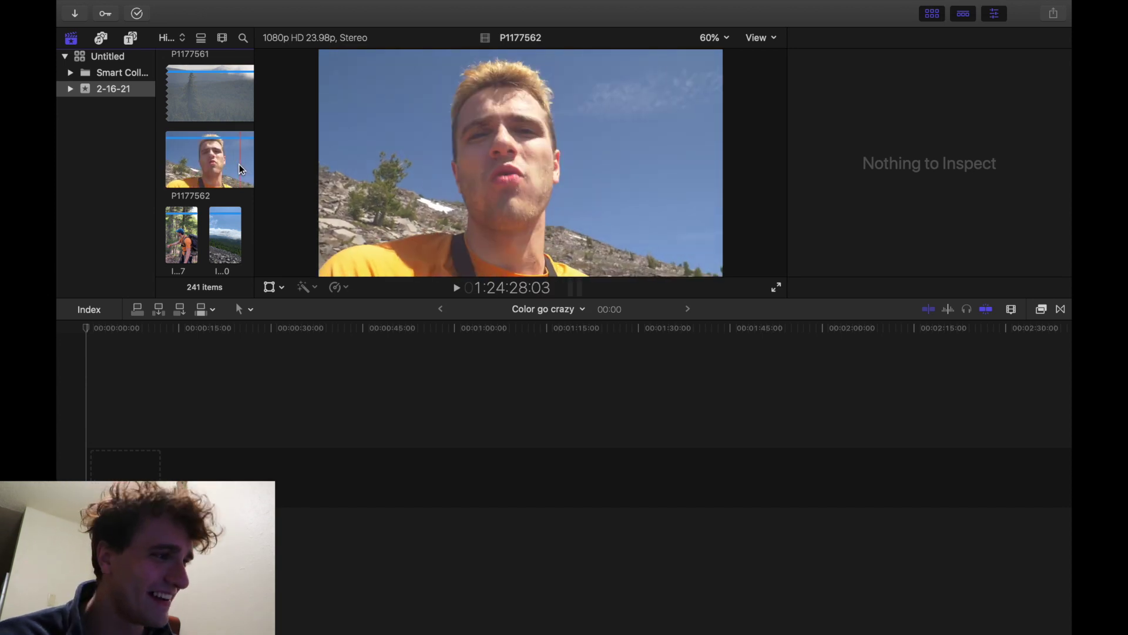
scroll(197, 172, "down", 3)
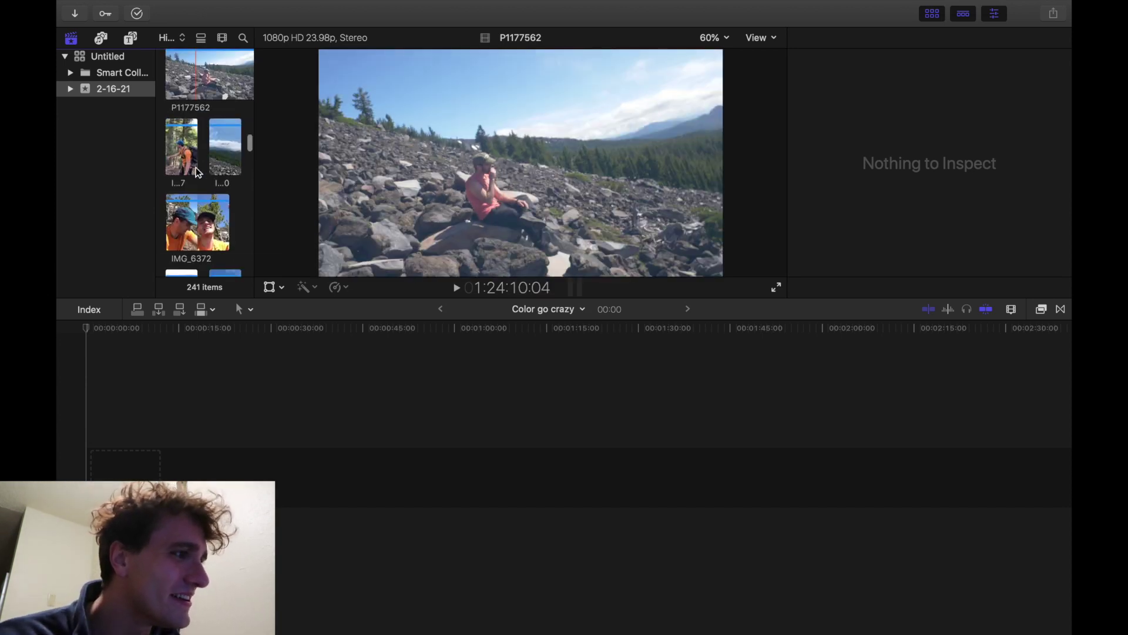
scroll(194, 167, "up", 5)
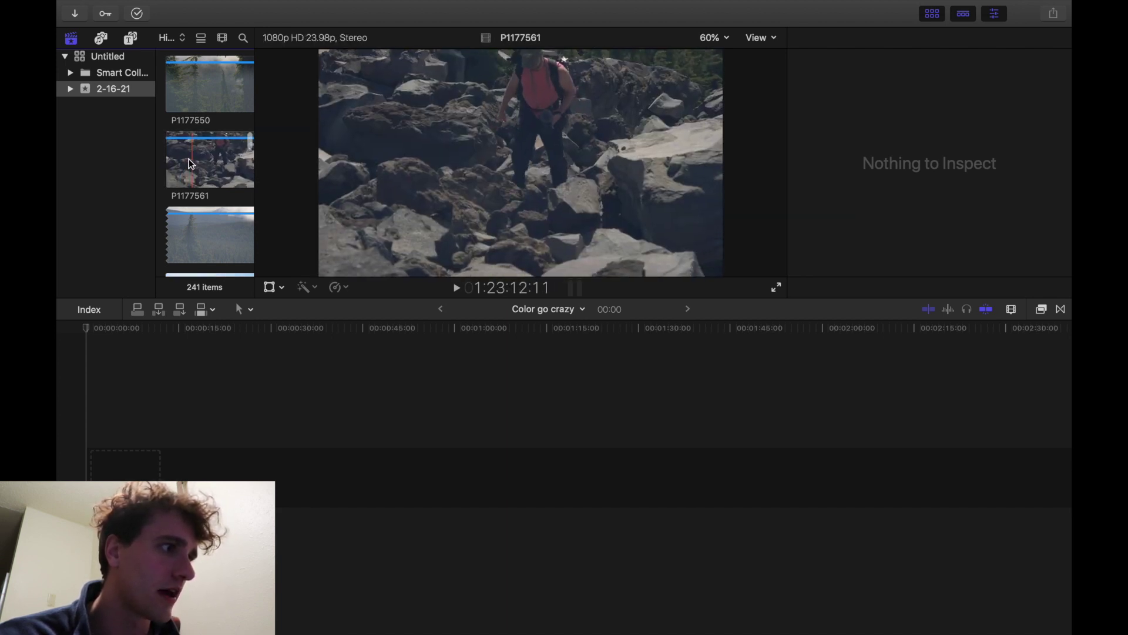
left_click(185, 159)
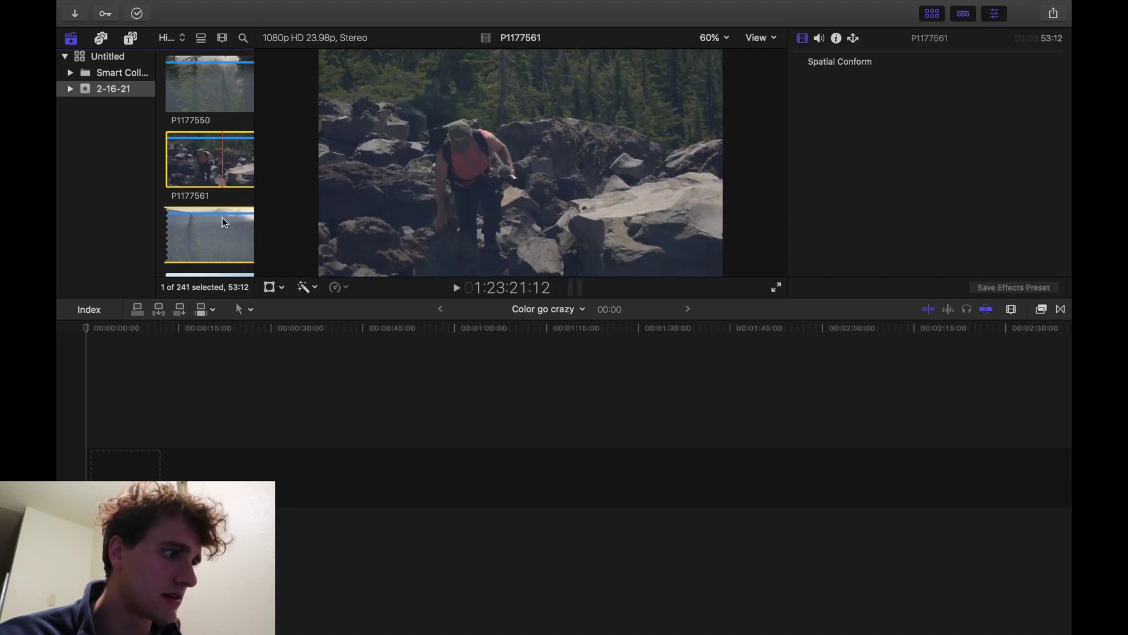
key("e")
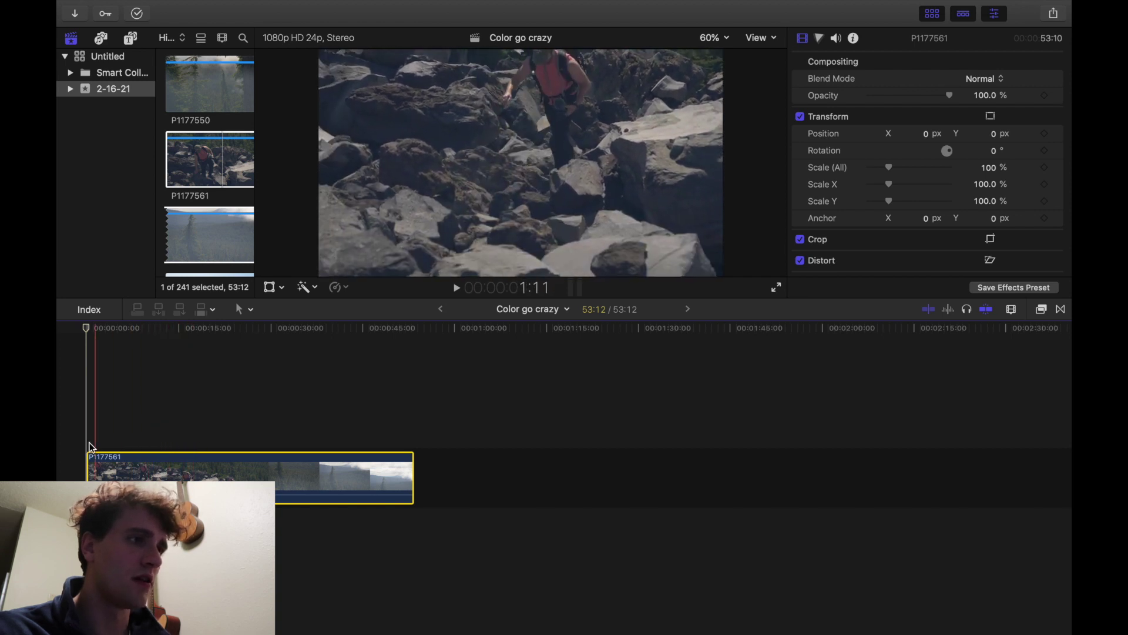
Preview the opening of P1177561 in the timeline and trim about 3 seconds off its start.
key("space")
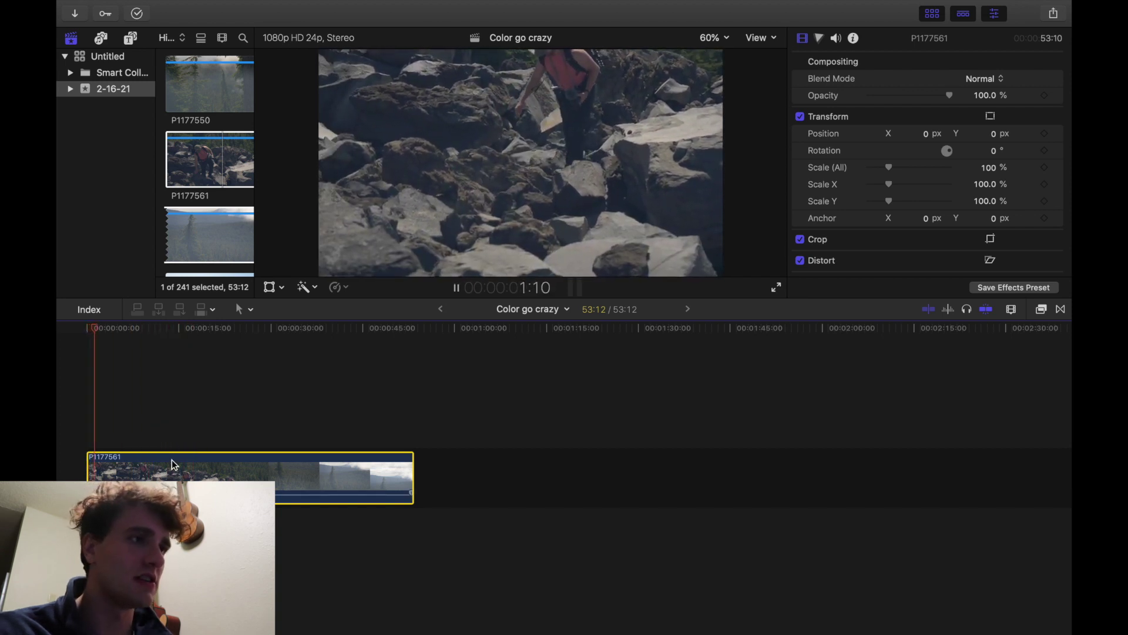
key("space")
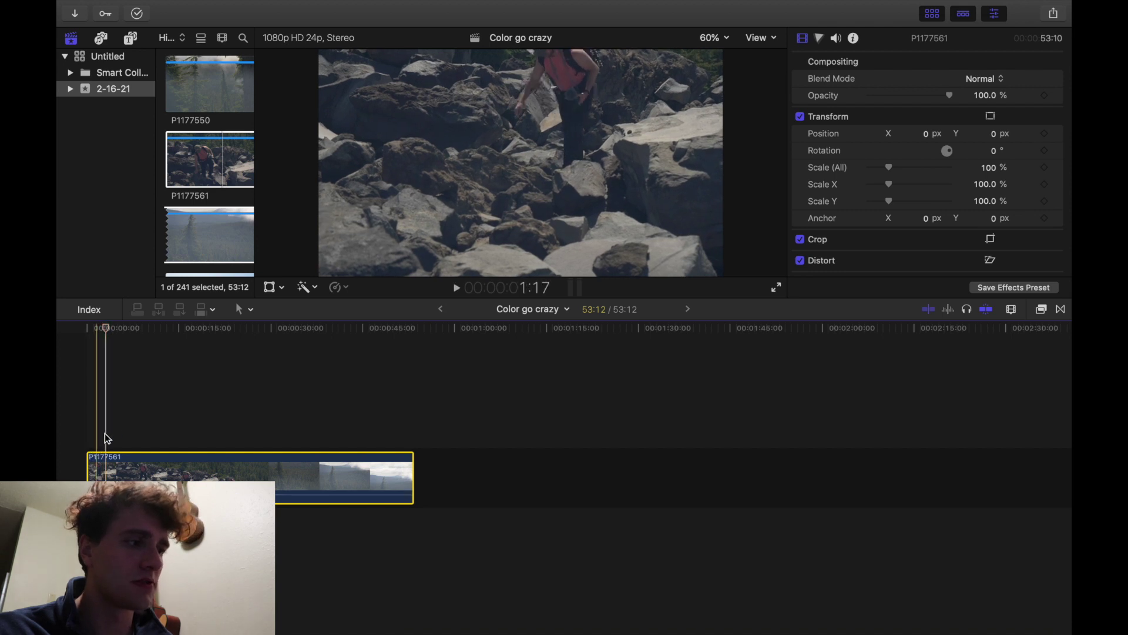
left_click_drag(88, 479, 107, 479)
Play the trimmed P1177561 clip up to about 8 seconds and raise the display brightness to maximum.
key("space")
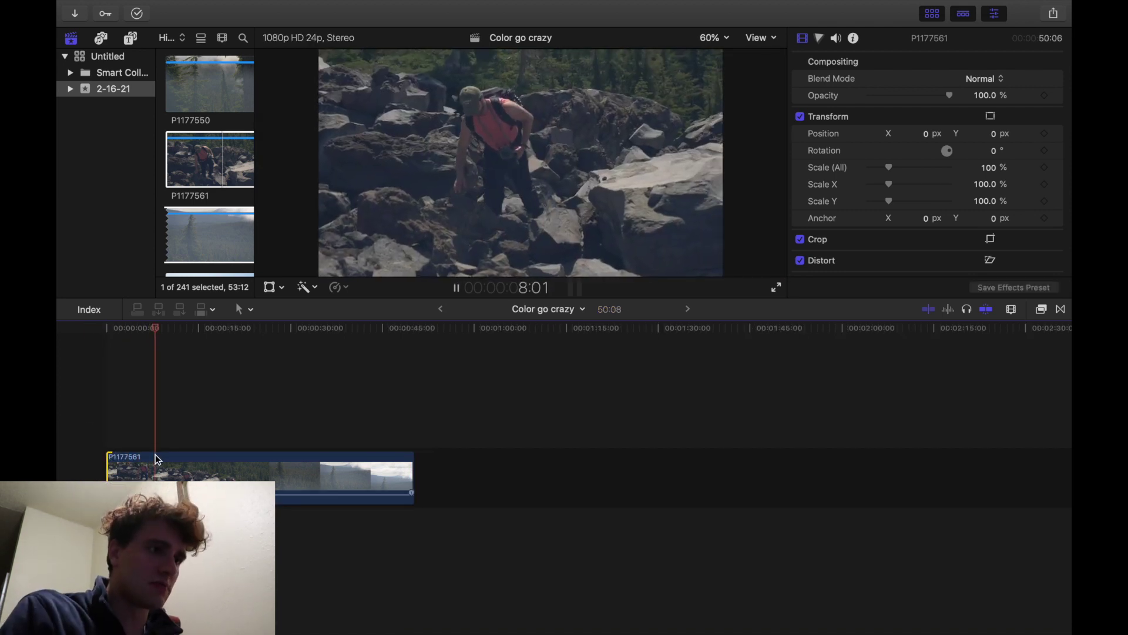
key("space")
key("XF86MonBrightnessUp")
key("XF86MonBrightnessUp")
key("XF86MonBrightnessUp")
key("XF86MonBrightnessUp")
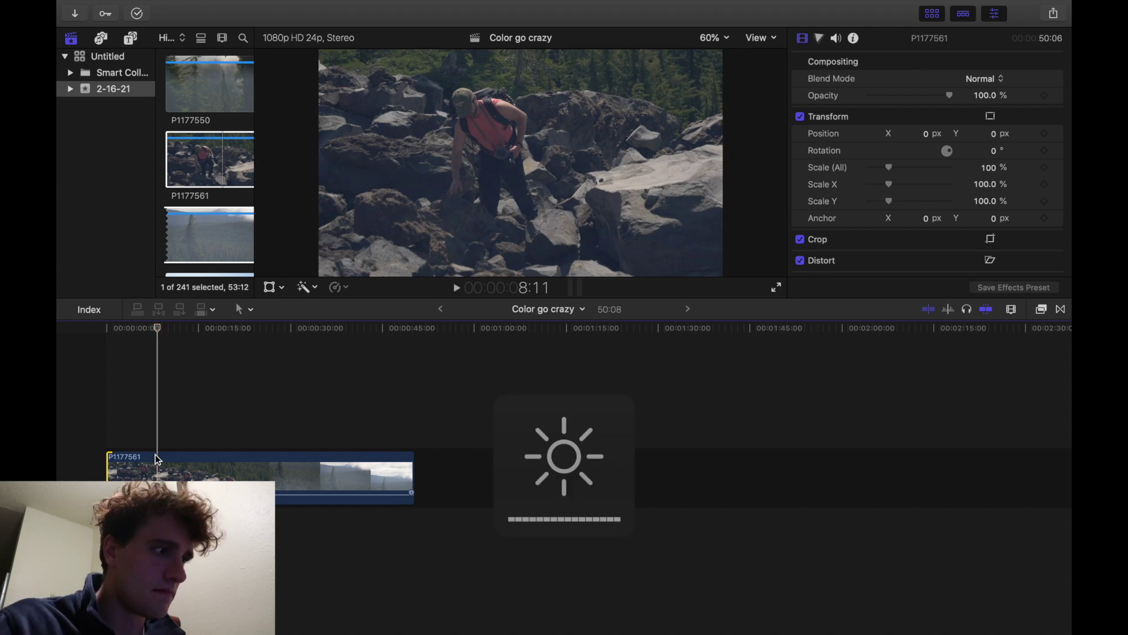
Review P1177561 from its beginning and trim about 6 more seconds off its start.
key("Home")
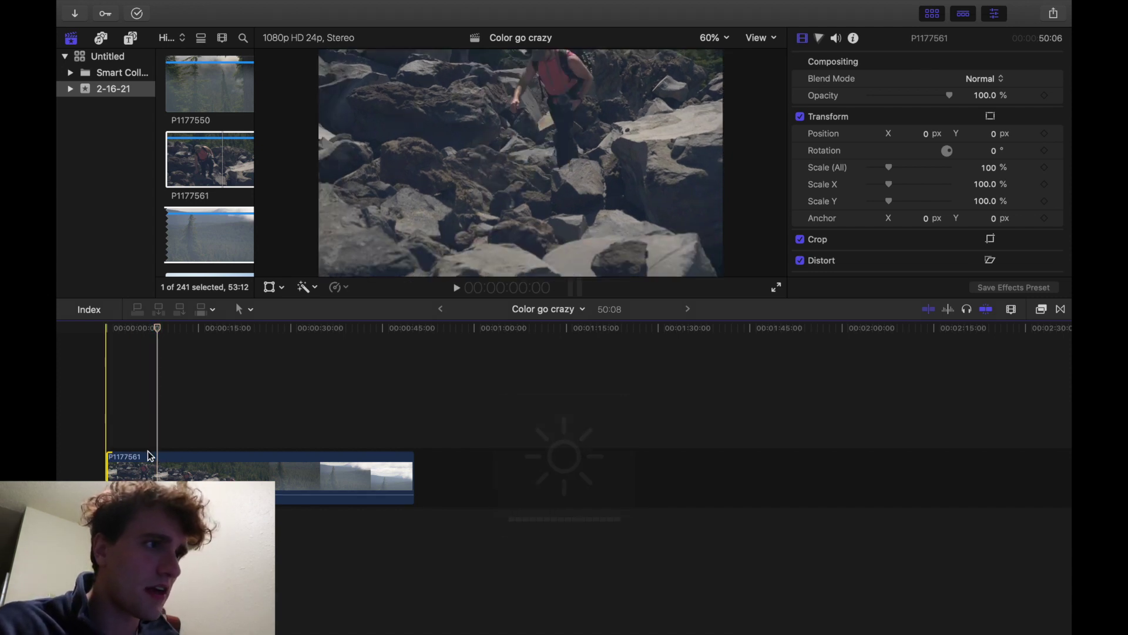
key("space")
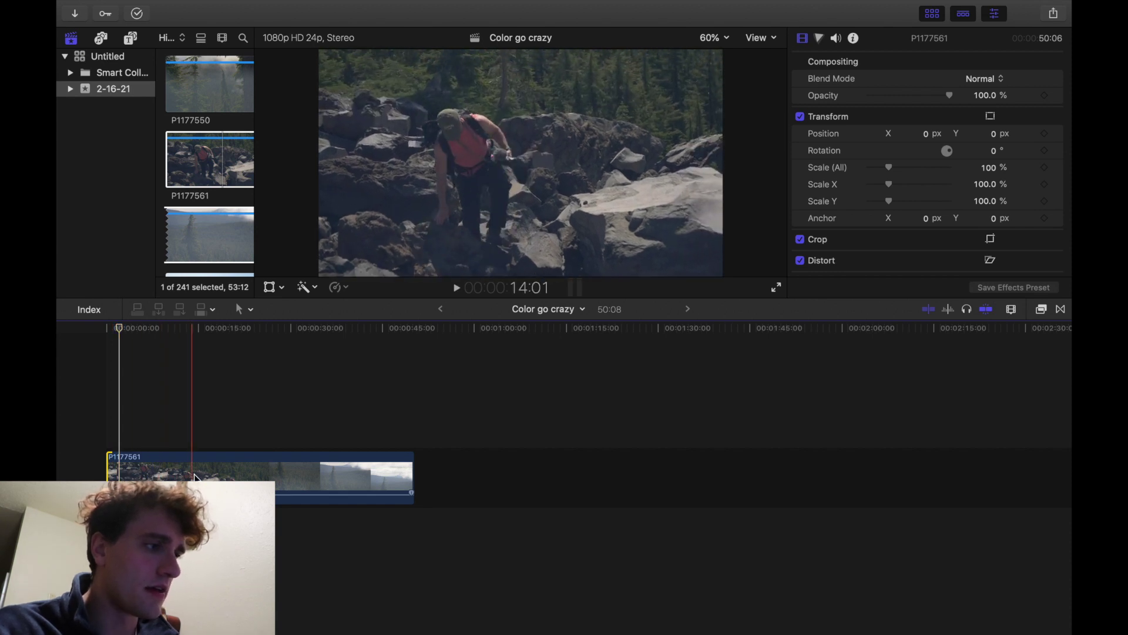
key("space")
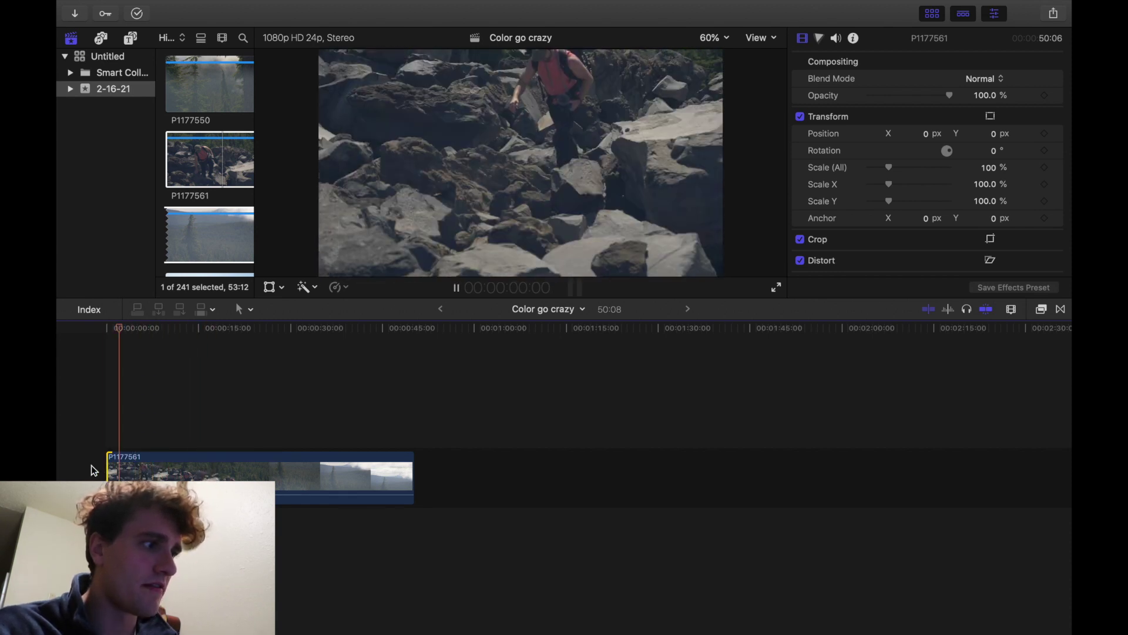
scroll(175, 464, "up", 1)
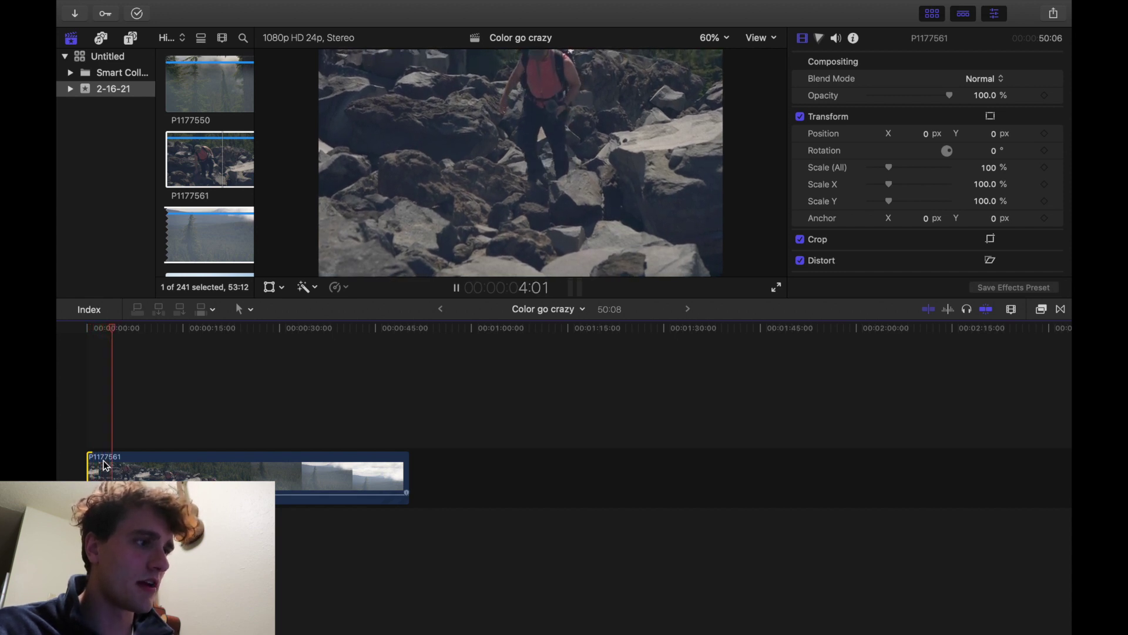
key("space")
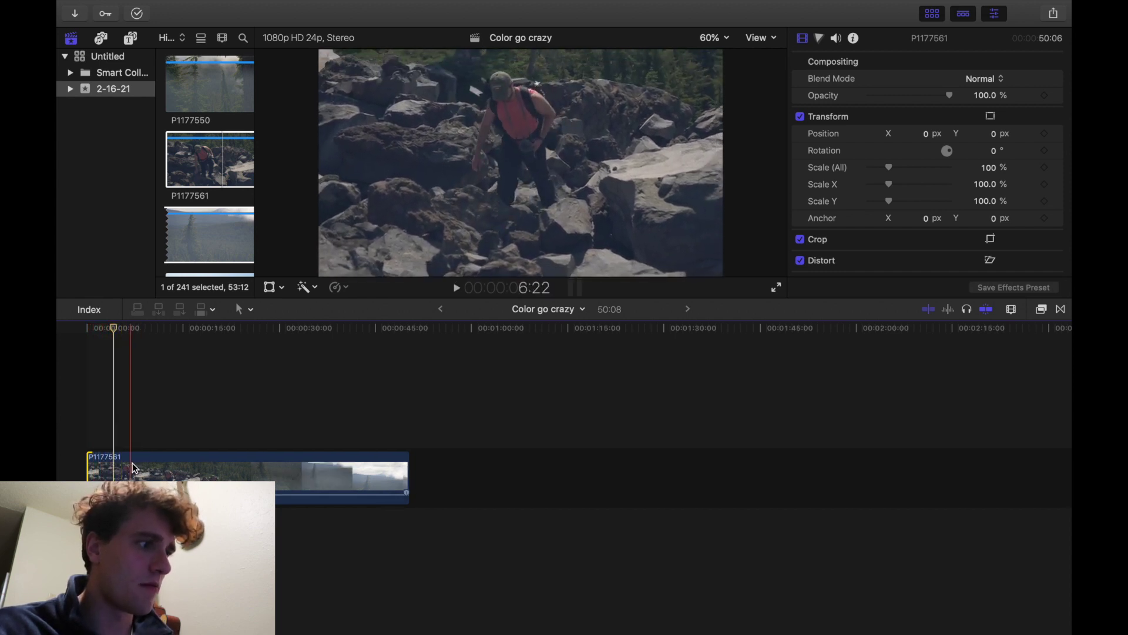
left_click_drag(88, 470, 134, 471)
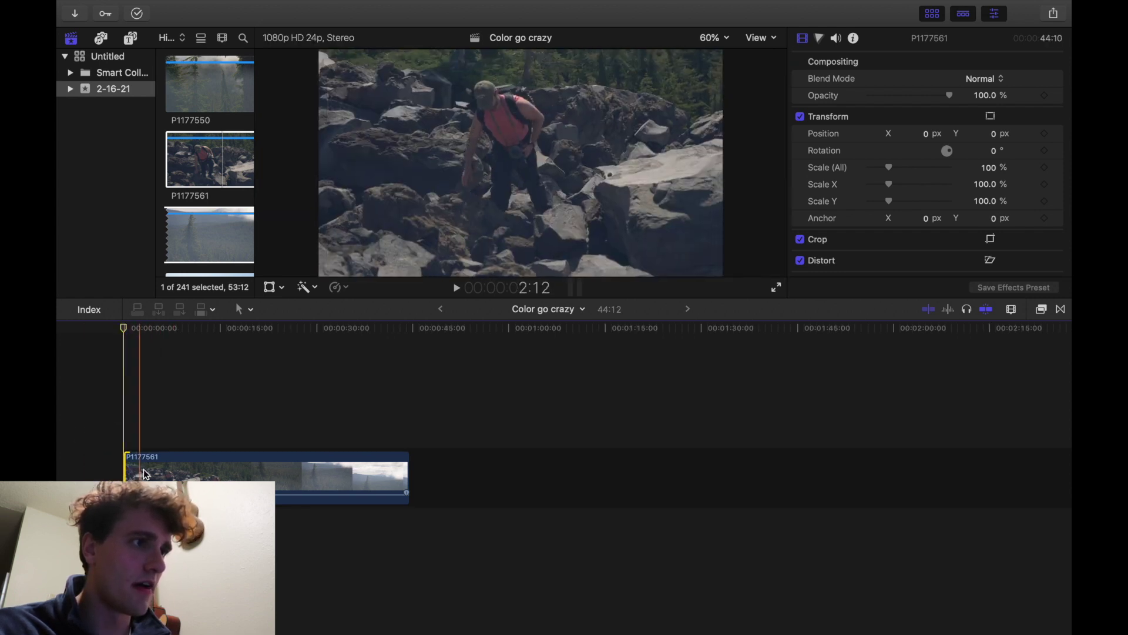
Play the start of P1177561 and split the clip at 2:12, with the timeline enlarged around the cut.
key("space")
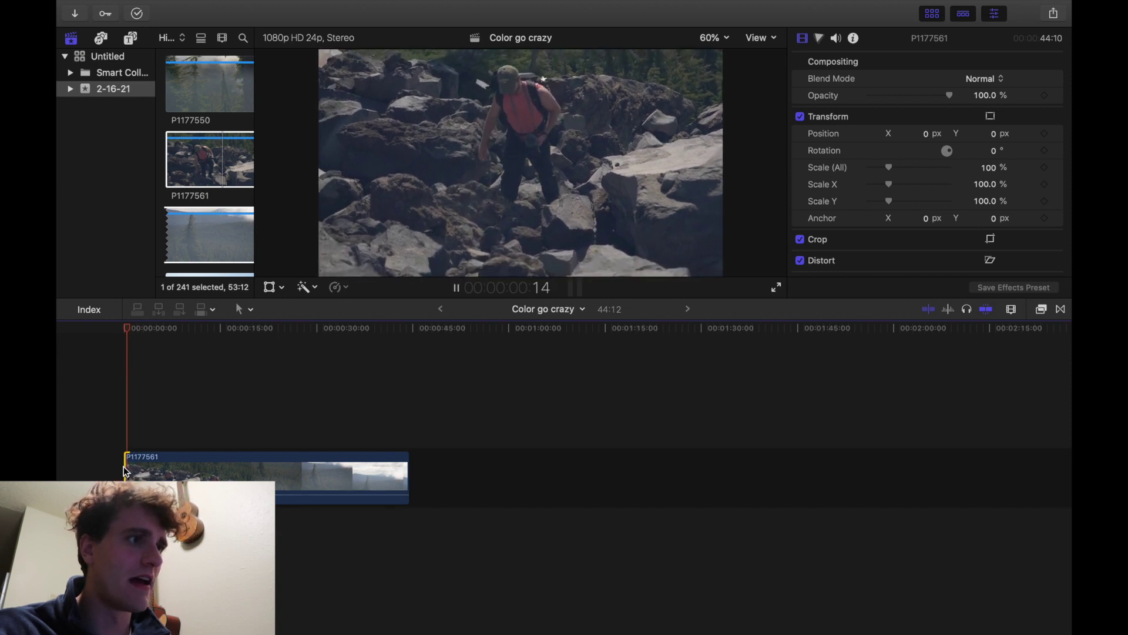
key("space")
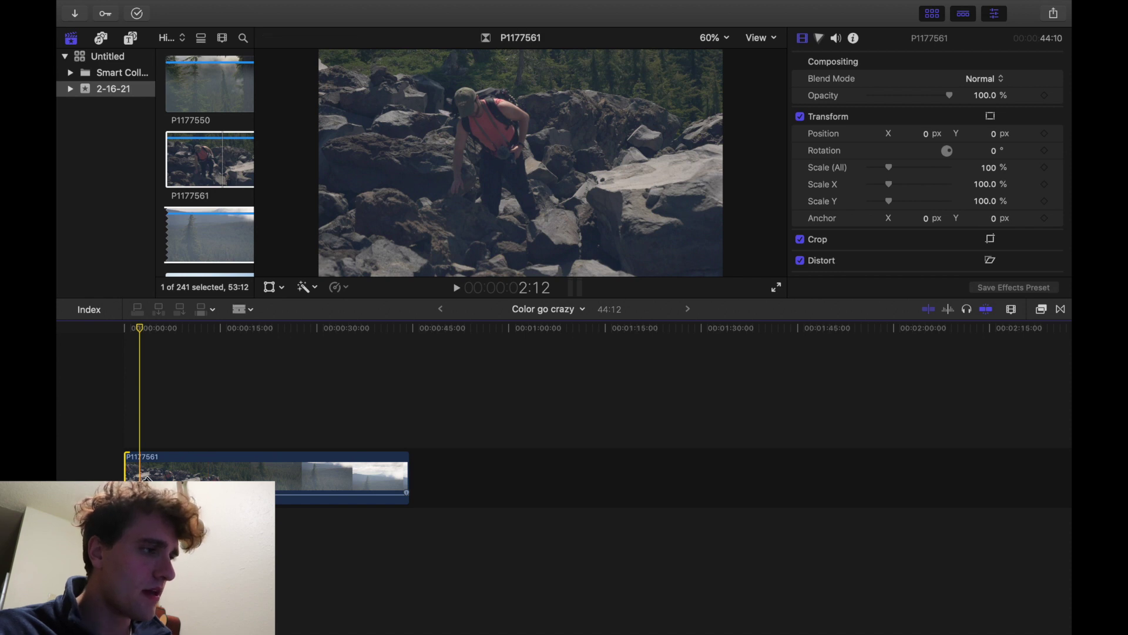
key("super+b")
key("super+equal")
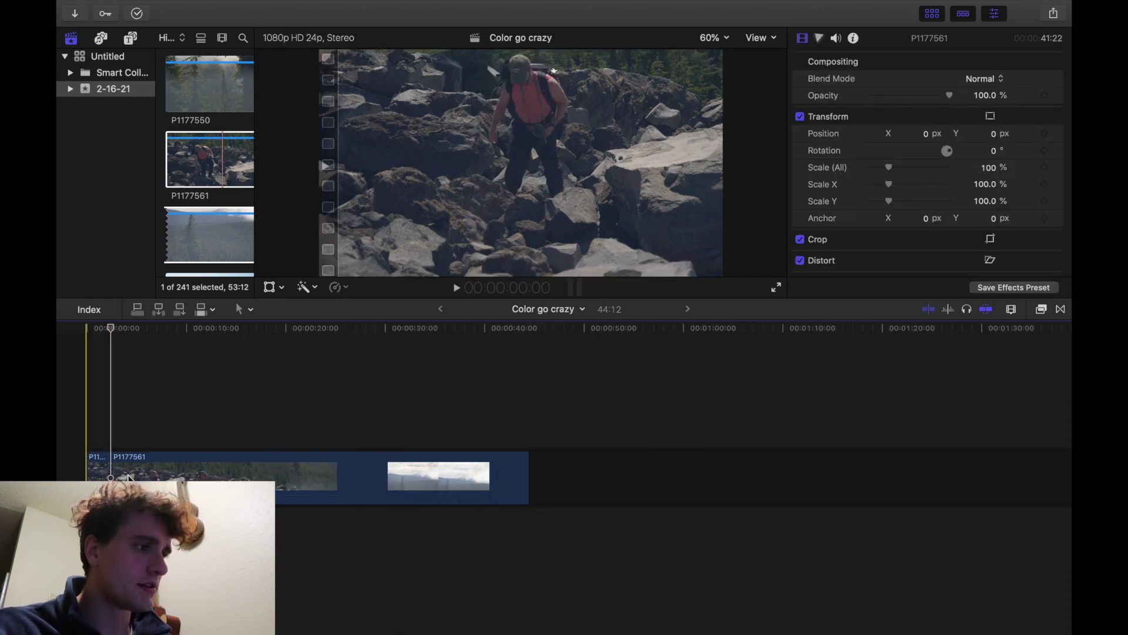
key("super+equal")
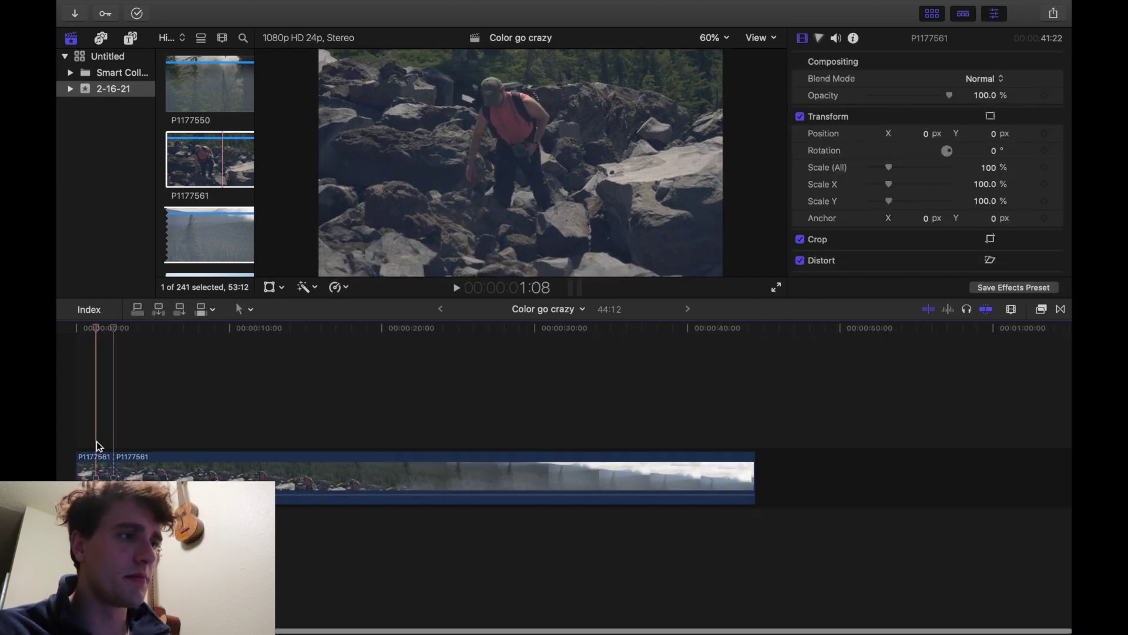
Select the short first P1177561 clip and show the video scopes beside the viewer, with the playhead parked at 1:08.
left_click(97, 464)
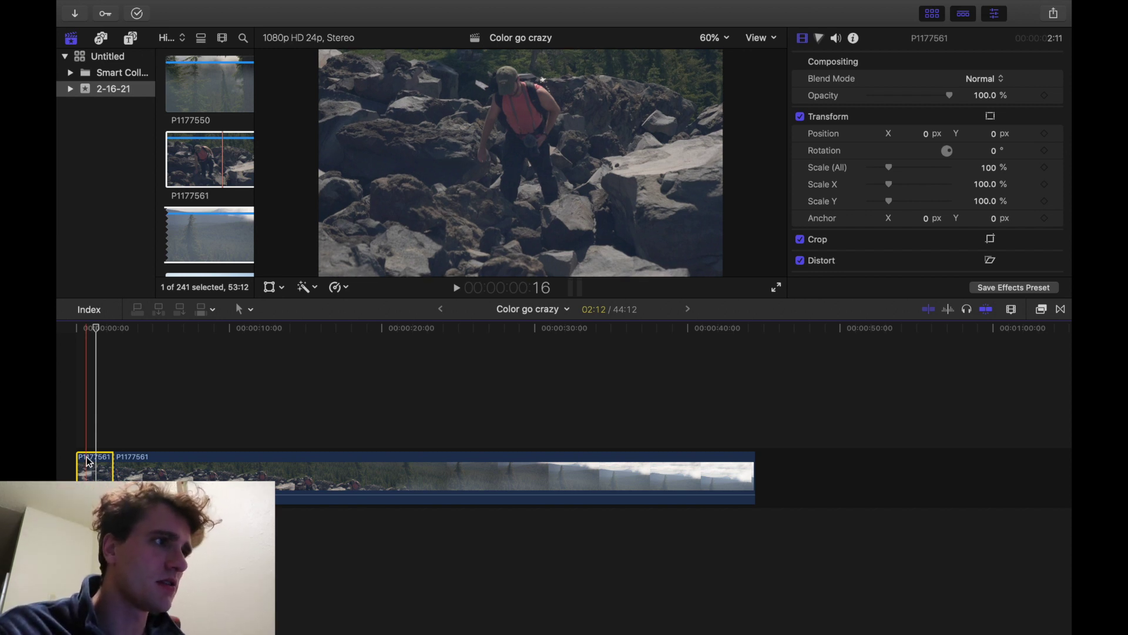
mouse_move(213, 4)
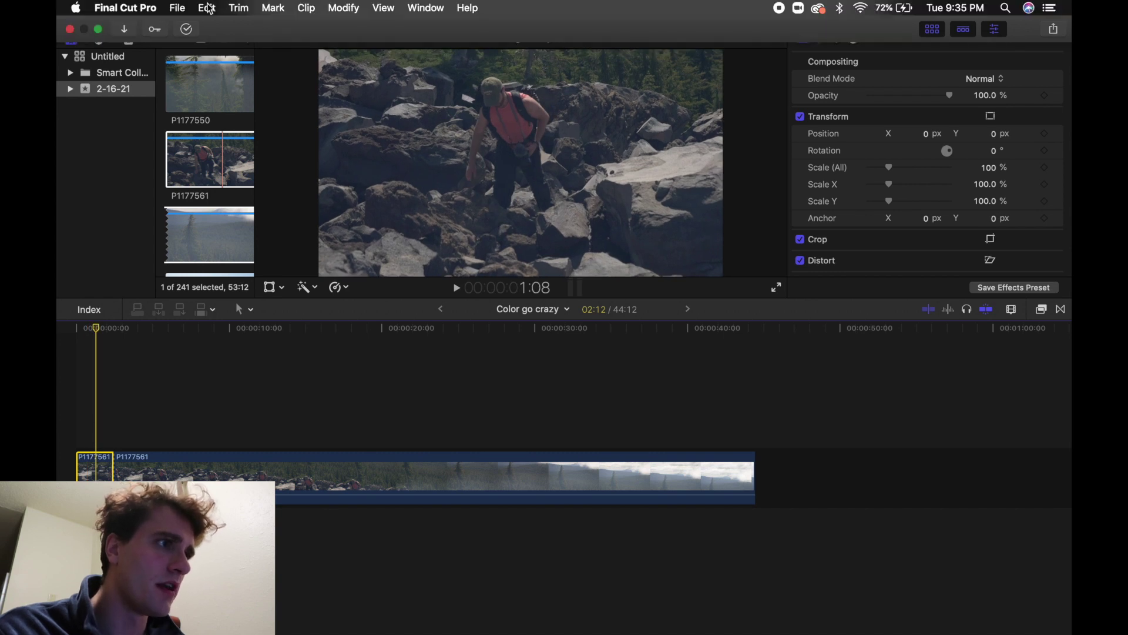
left_click(434, 10)
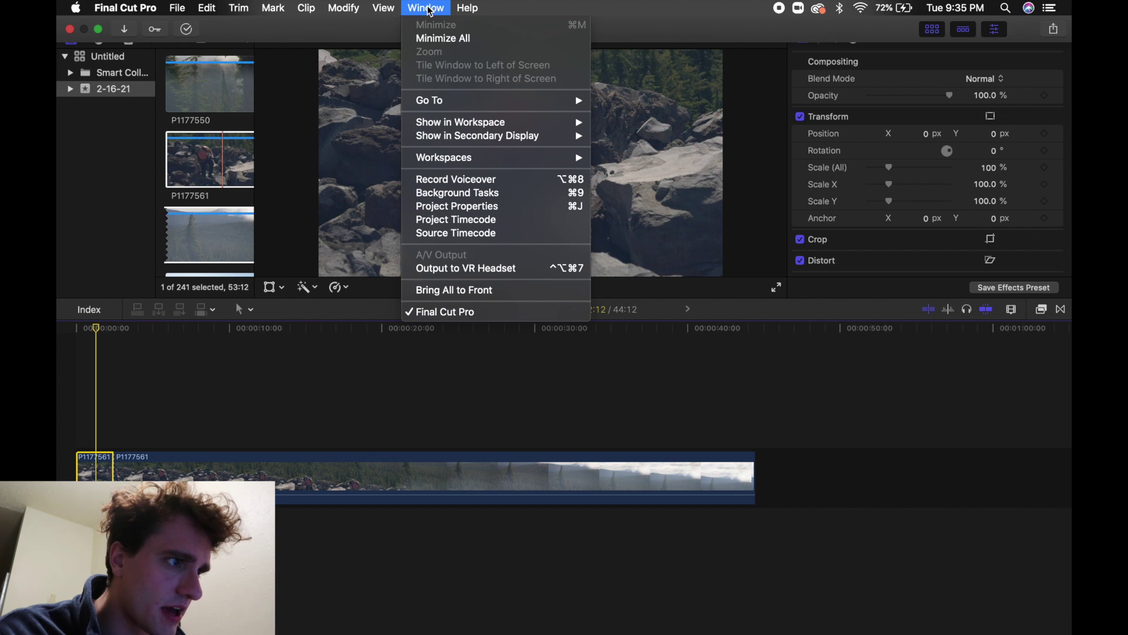
mouse_move(384, 7)
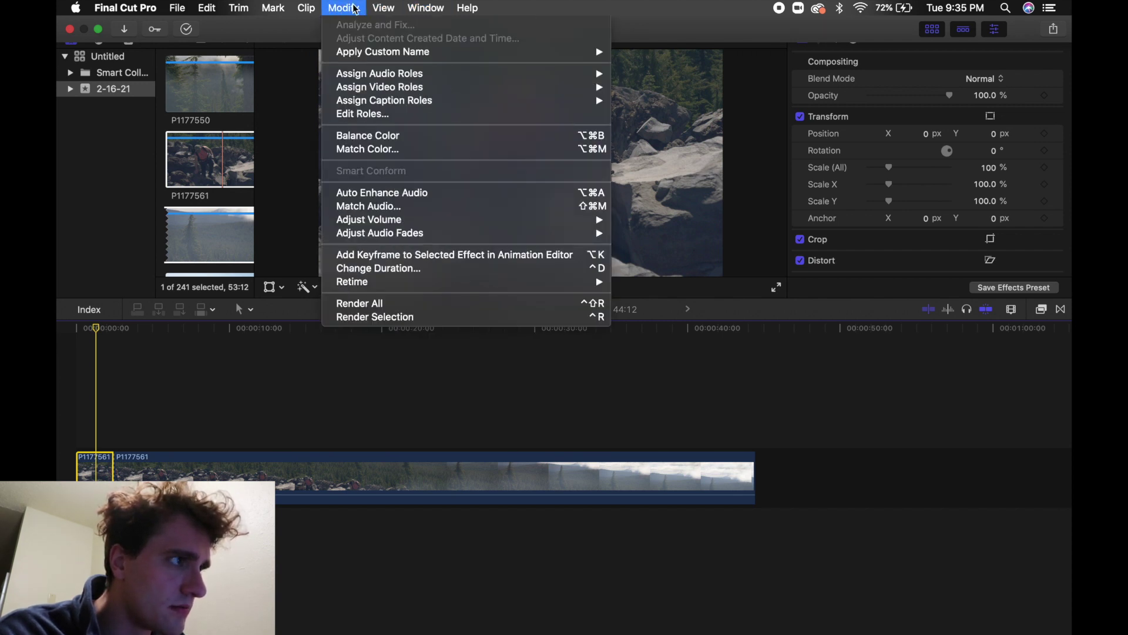
mouse_move(231, 4)
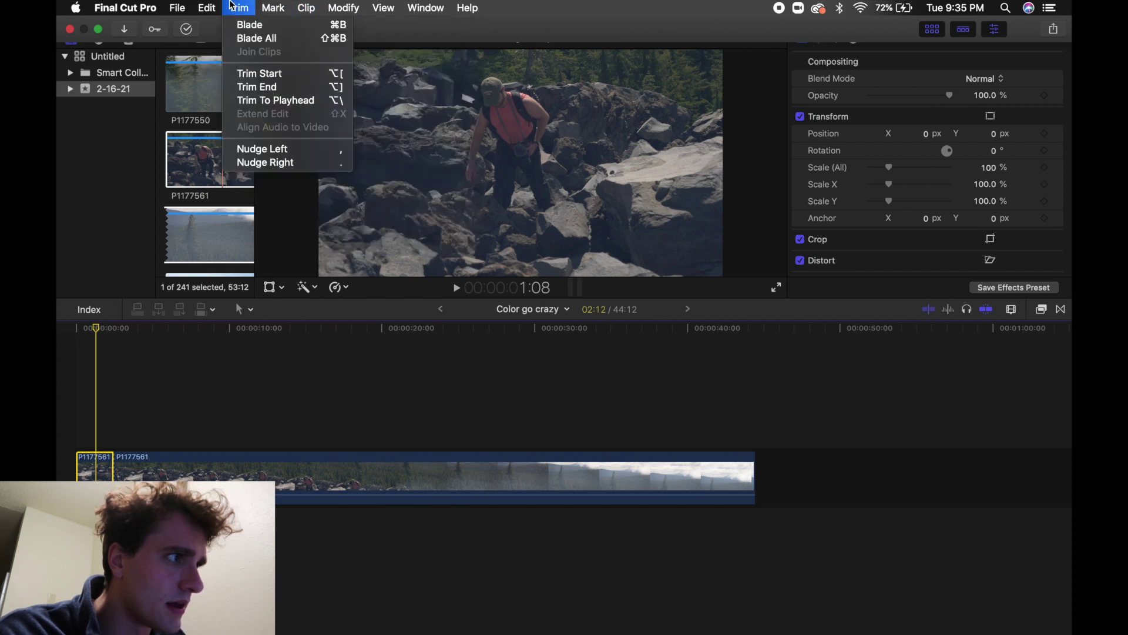
mouse_move(185, 9)
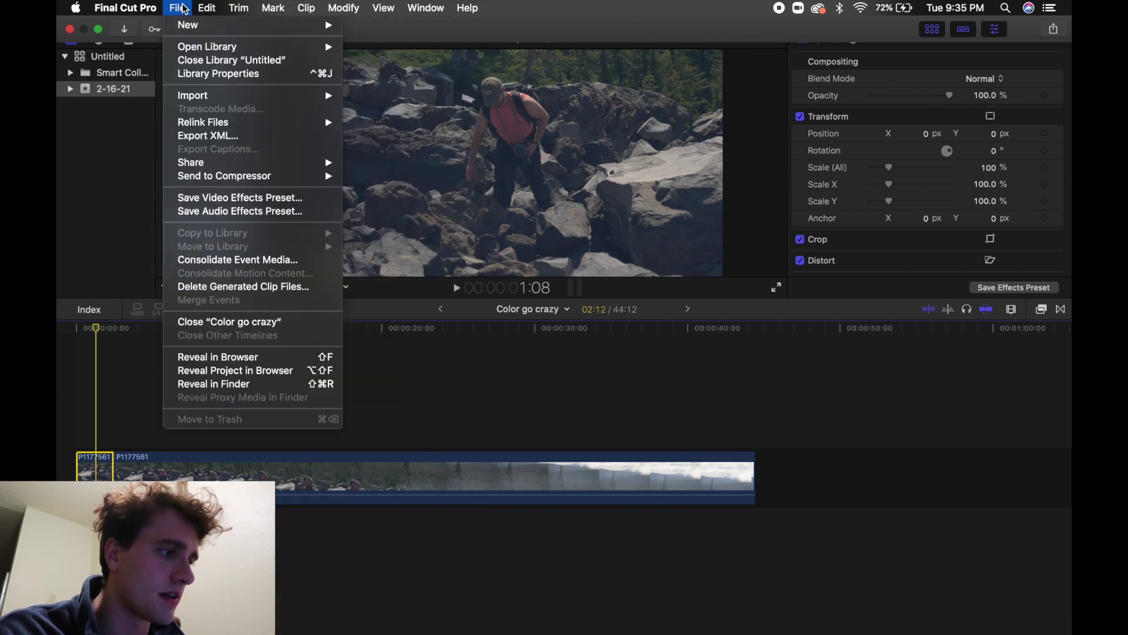
left_click(111, 393)
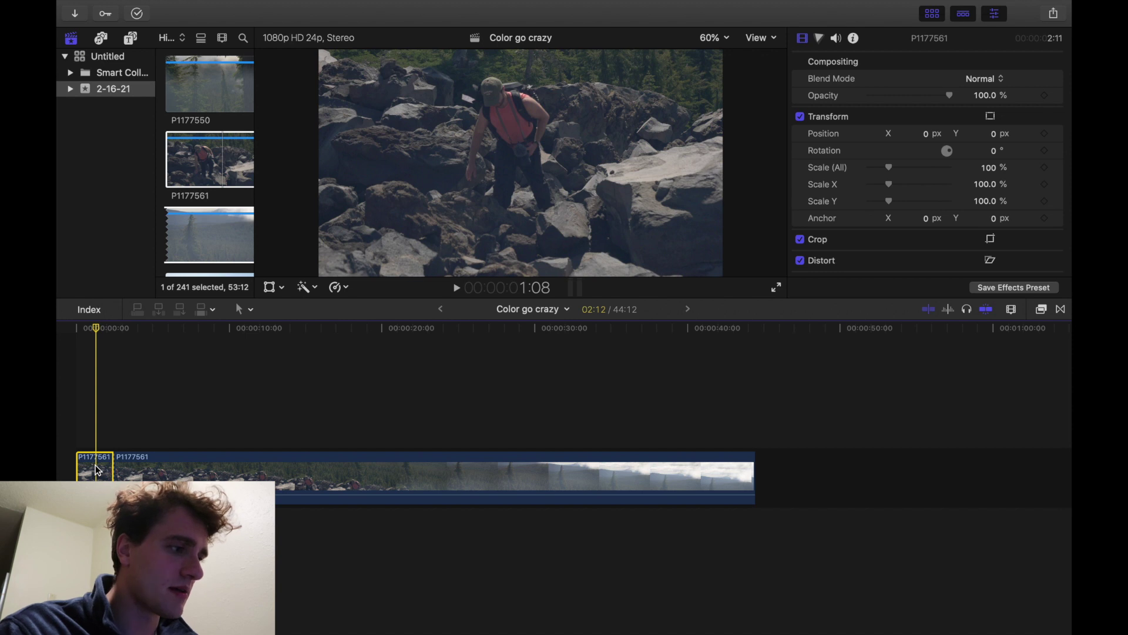
key("super+7")
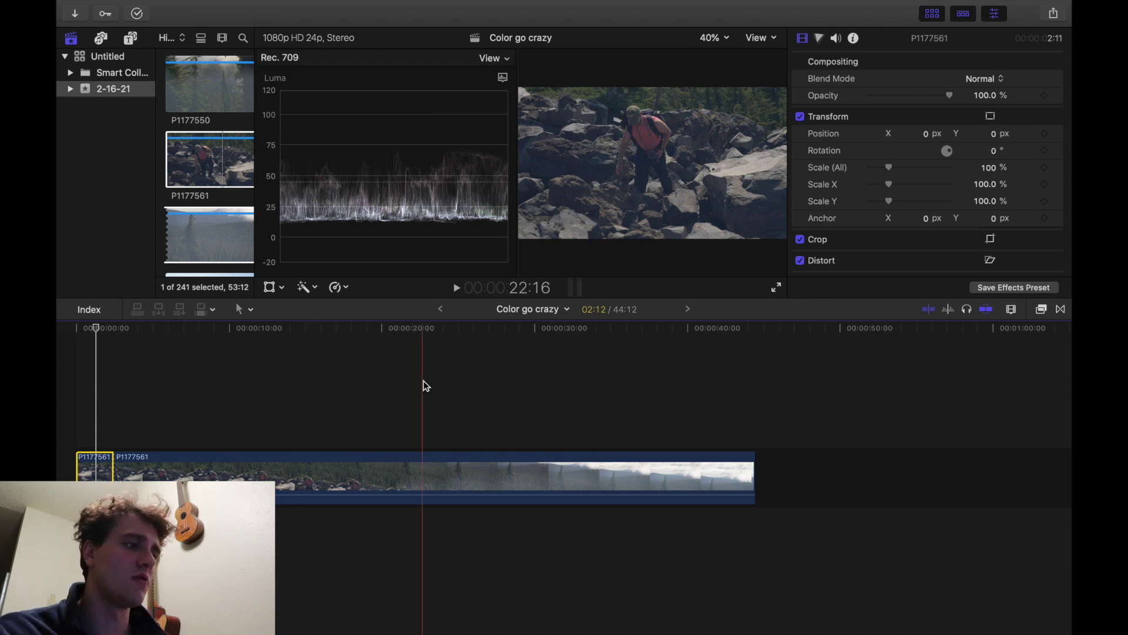
left_click(94, 435)
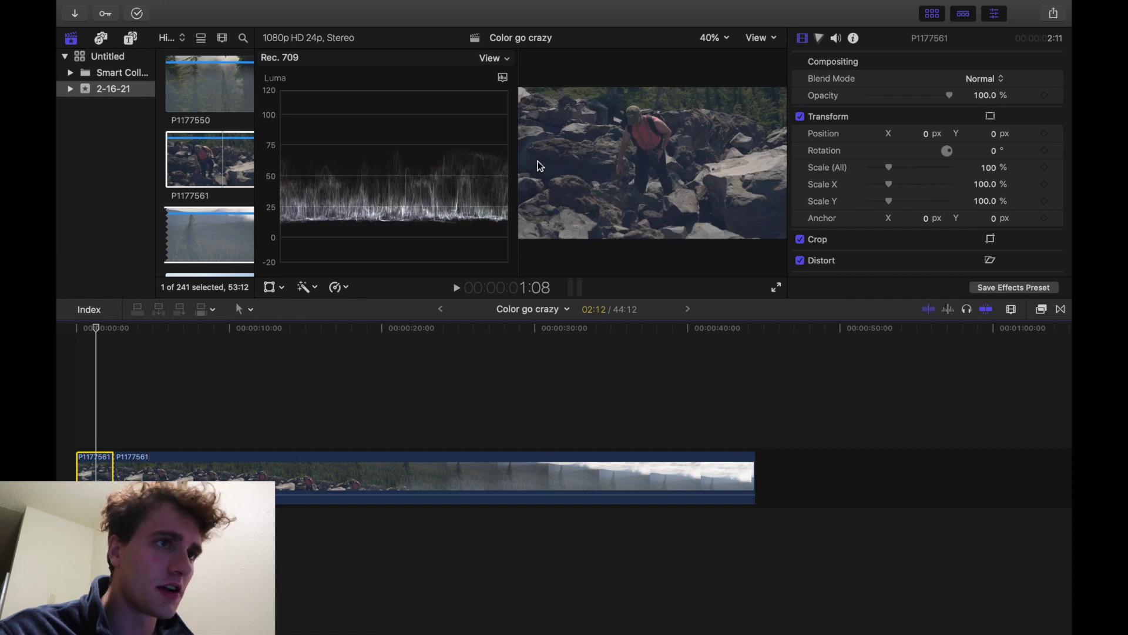
Add a Color Board correction to the short clip and raise its highlights exposure until the luma waveform peaks near 100.
left_click(820, 39)
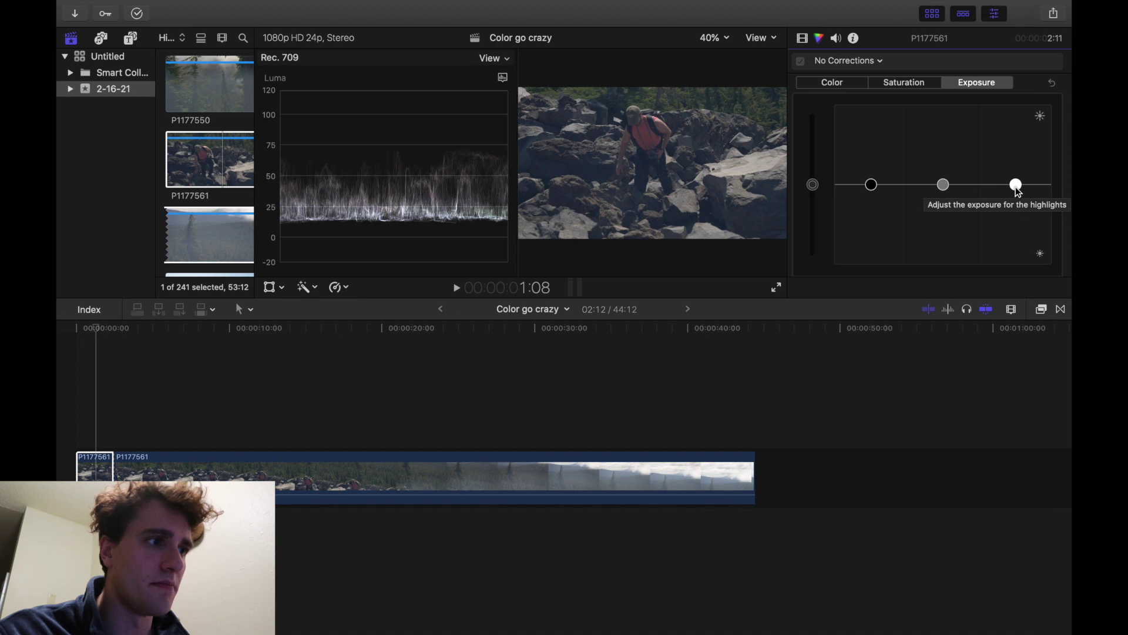
left_click_drag(1016, 185, 1009, 142)
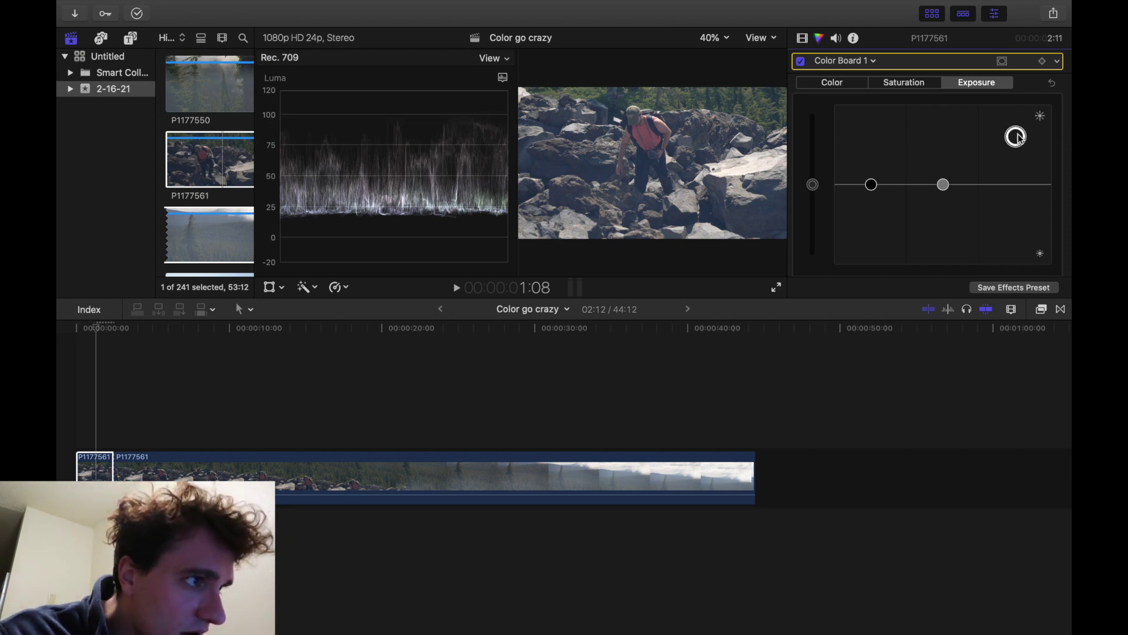
left_click_drag(1019, 137, 1018, 138)
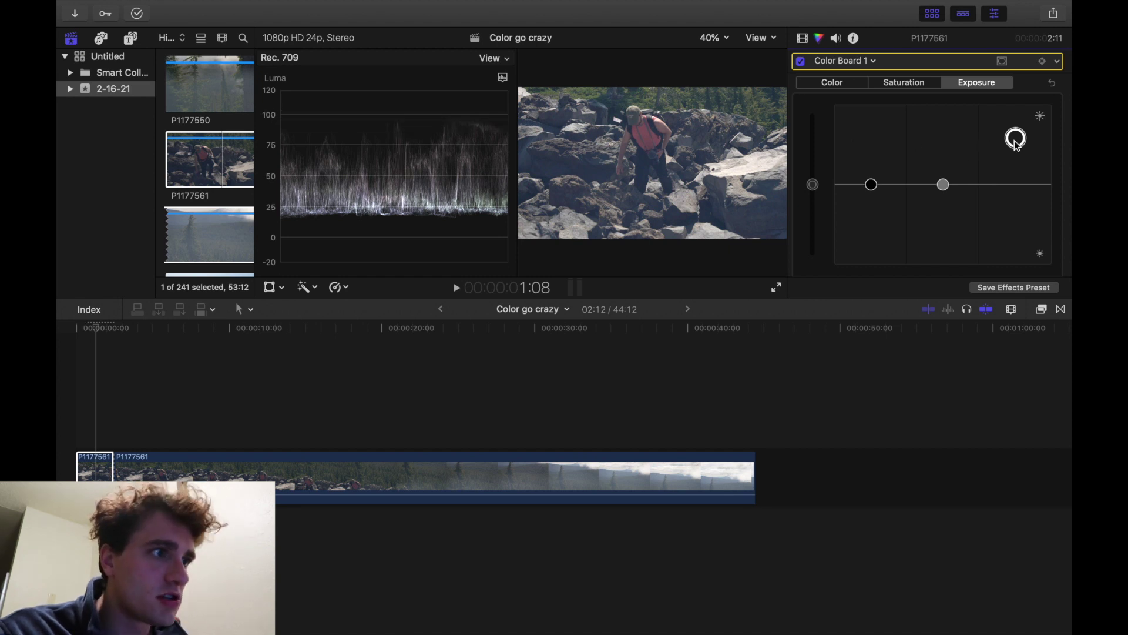
mouse_move(1016, 144)
left_mouse_down()
mouse_move(1019, 120)
mouse_move(1019, 132)
left_mouse_up()
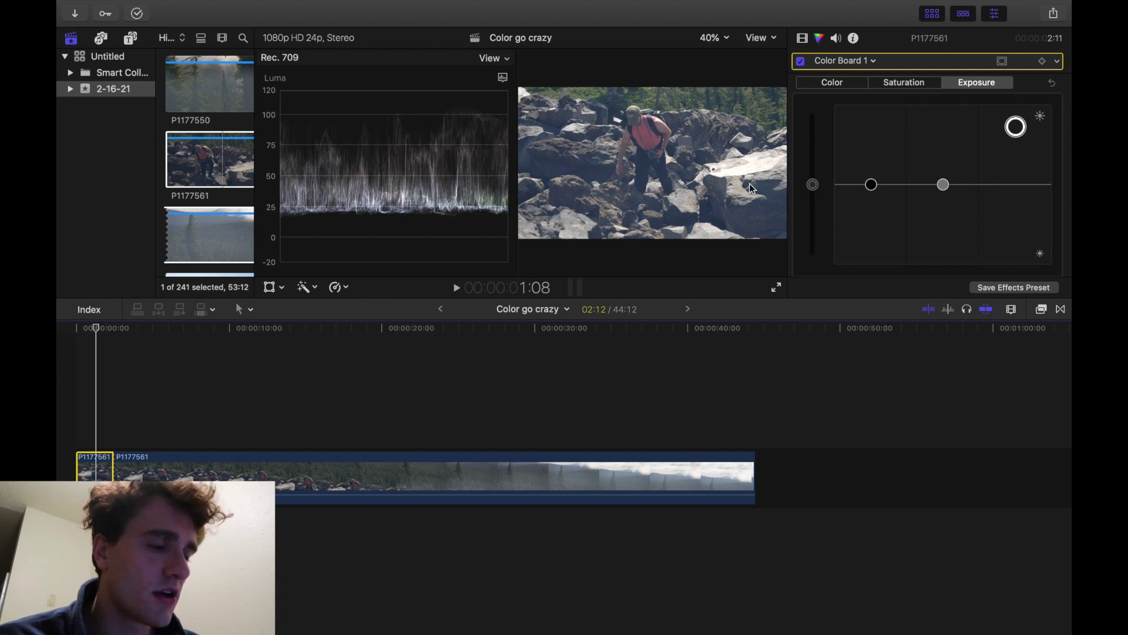
Lower the shadows exposure toward 0 on the luma waveform and raise the midtones, with the viewer enlarged beside the scopes.
left_click_drag(874, 189, 875, 216)
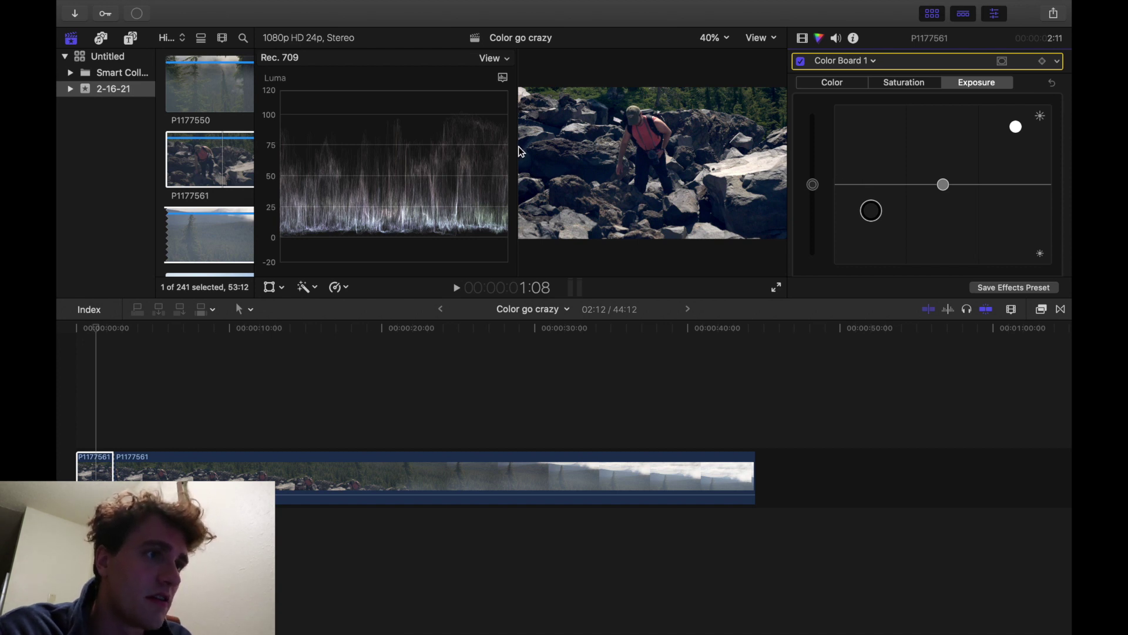
left_click_drag(520, 151, 419, 161)
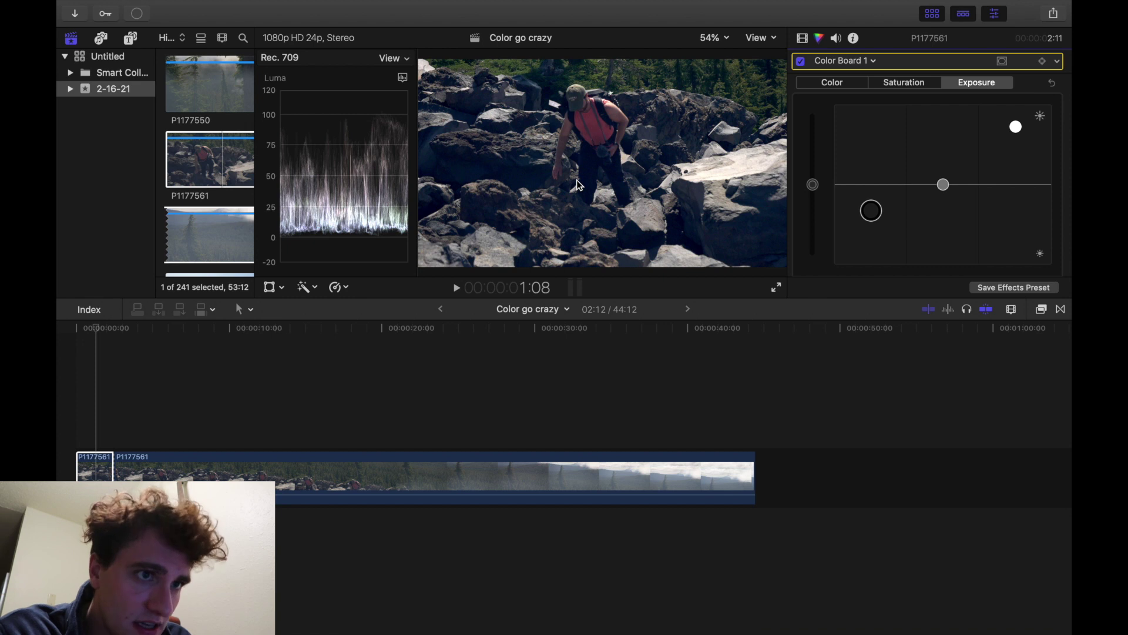
left_click_drag(938, 184, 951, 156)
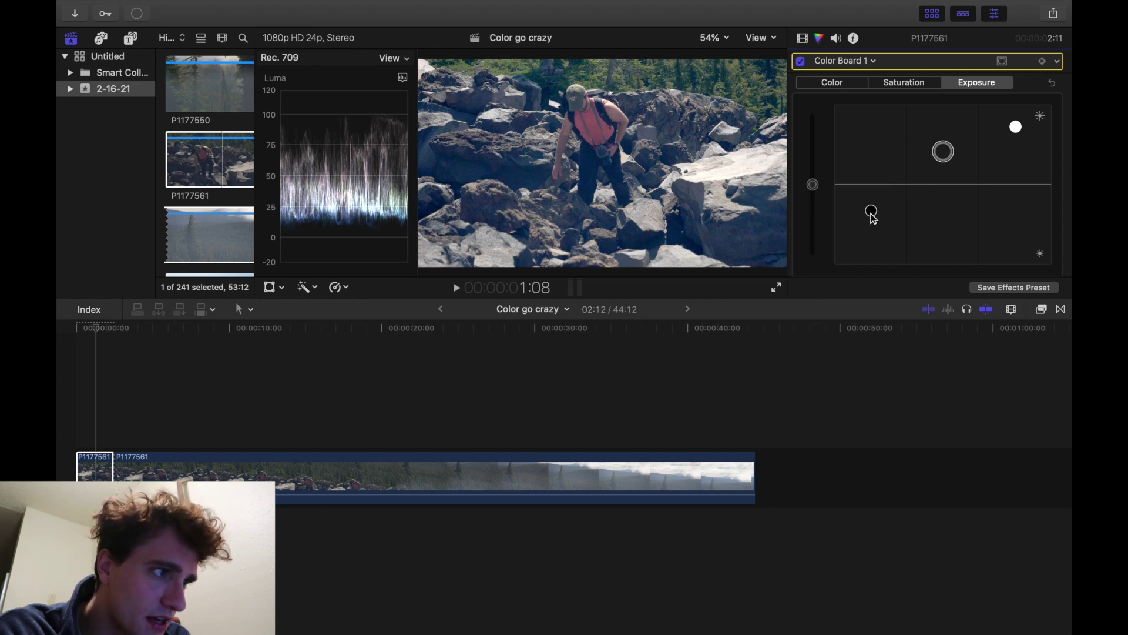
left_click_drag(873, 219, 873, 225)
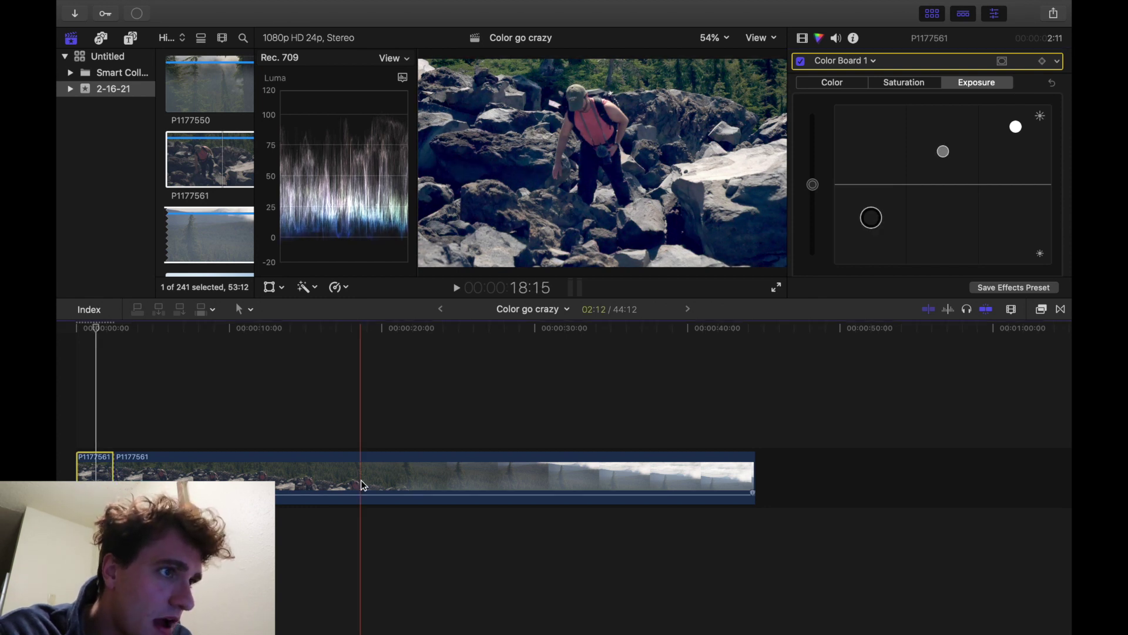
Play back the graded short clip in an enlarged timeline, park the playhead at frame 21 and lift the shadows exposure slightly.
left_click(76, 470)
key("space")
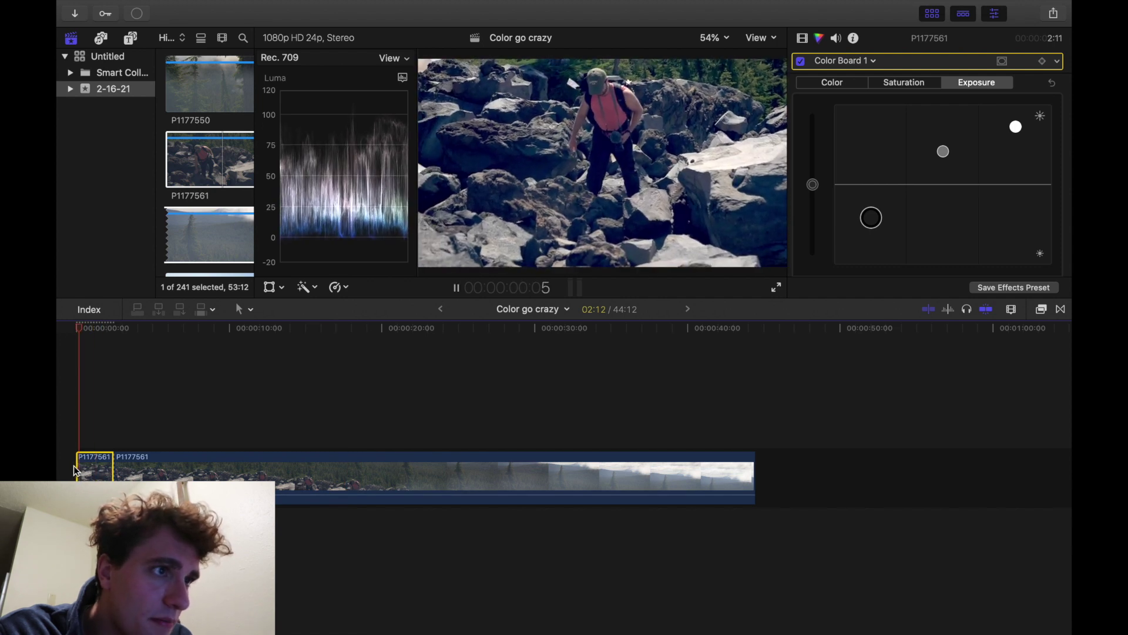
key("super+equal")
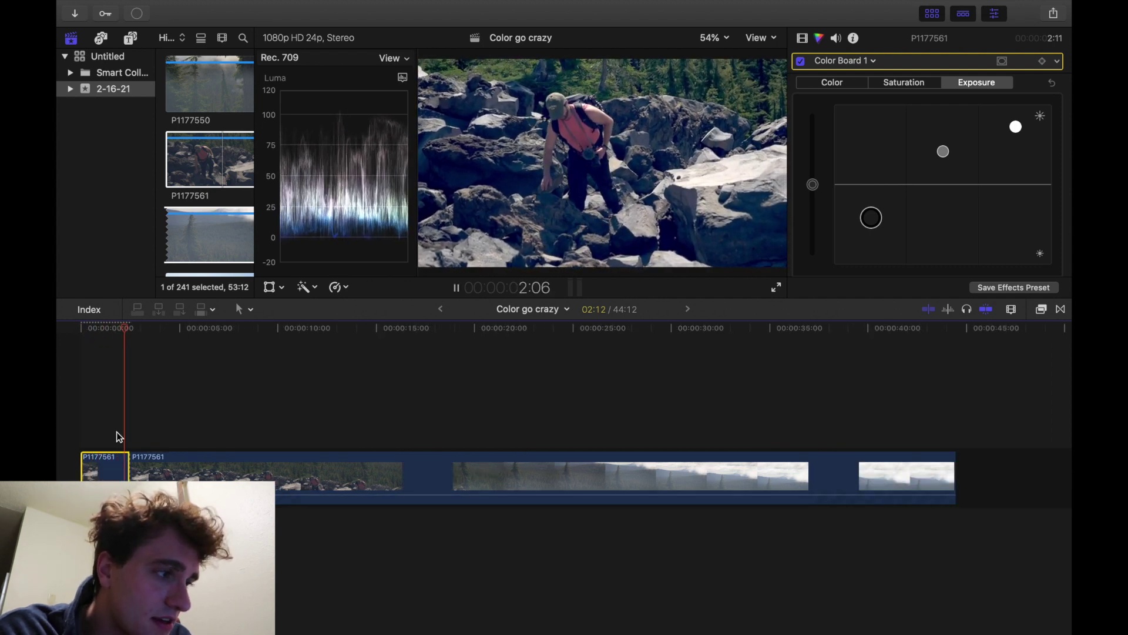
key("space")
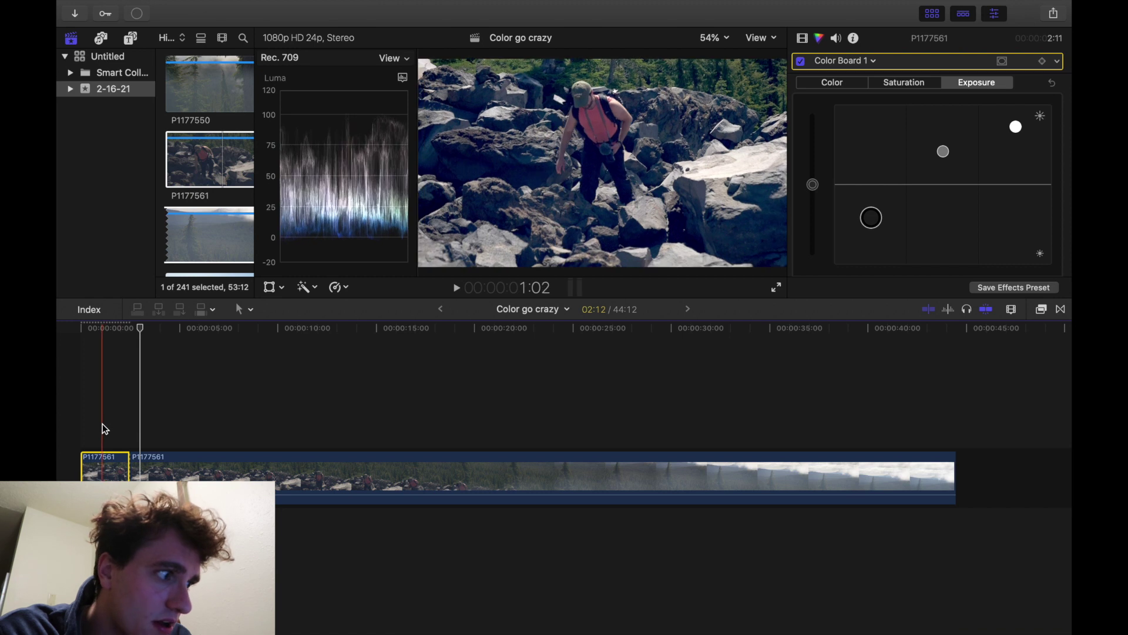
left_click(103, 428)
key("space")
key("super+6")
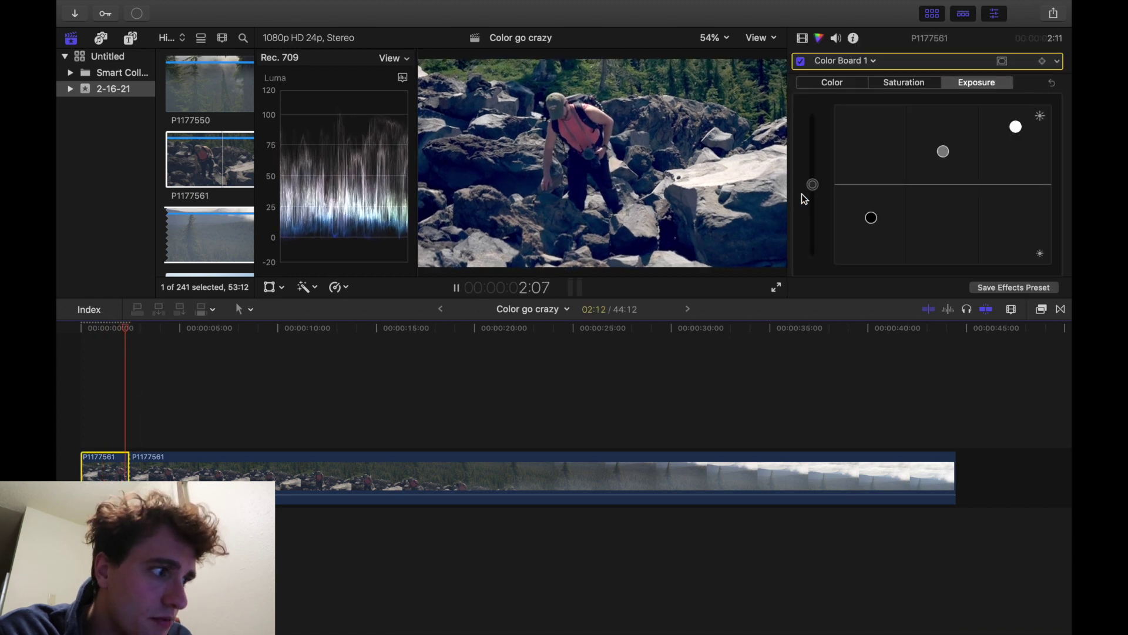
key("space")
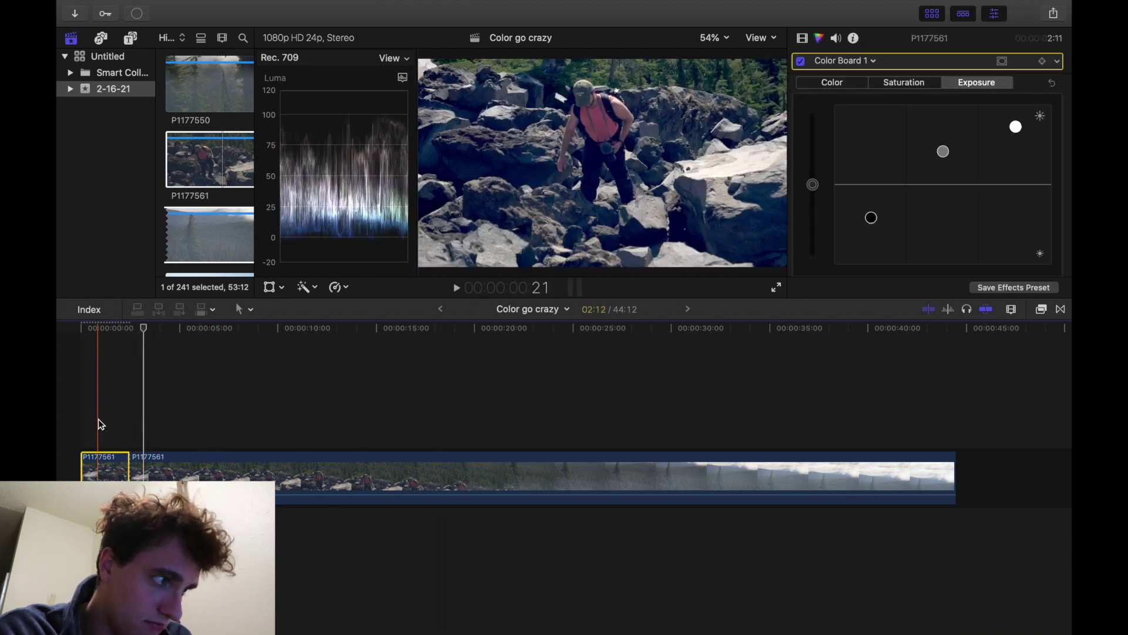
left_click(97, 419)
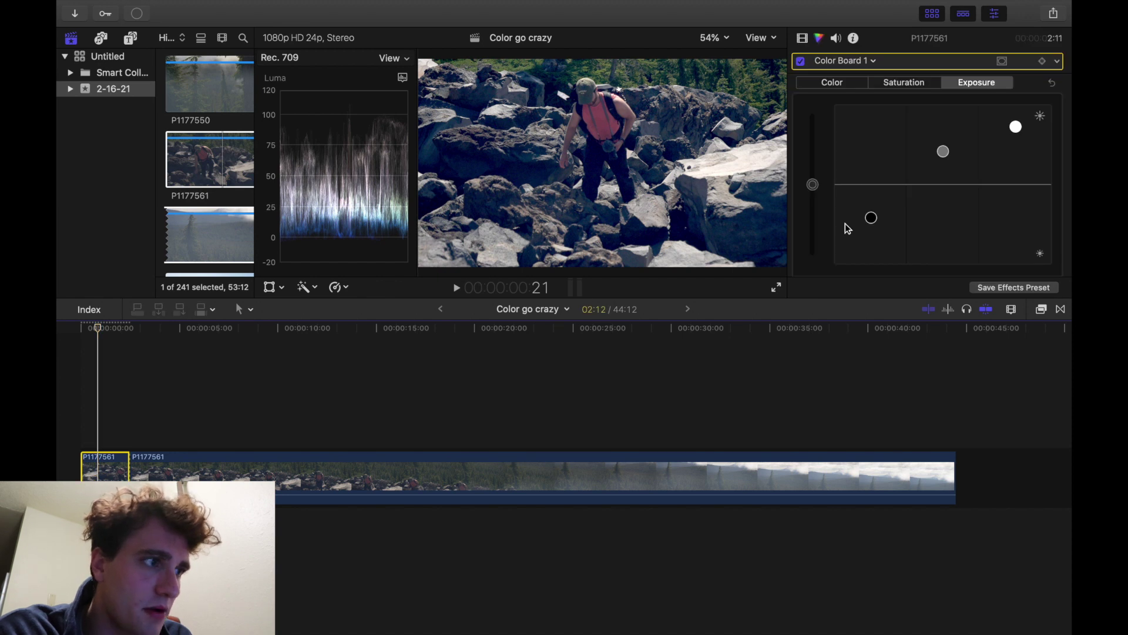
left_click(870, 217)
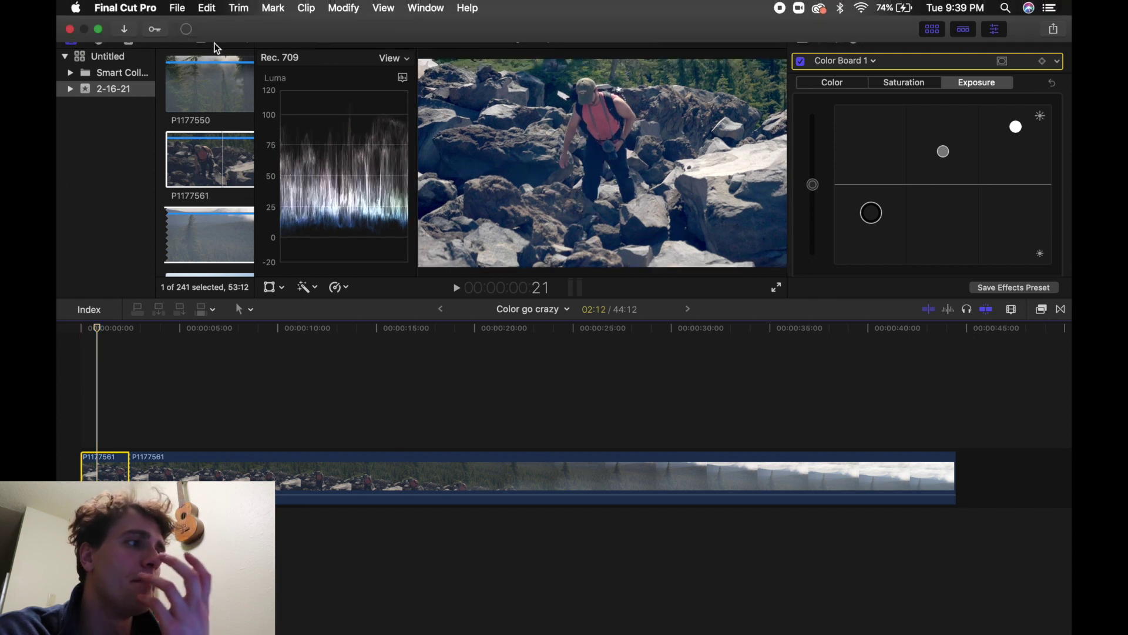
Cancel the Transcoding and Analysis background task, close the task list and reselect the short first clip.
key("super+9")
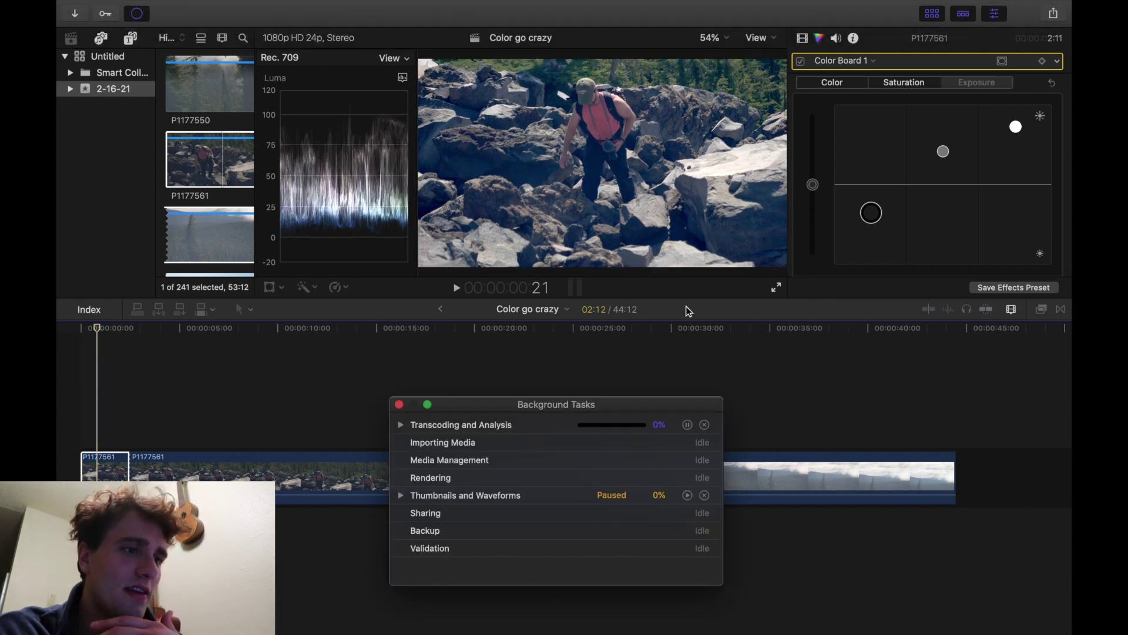
left_click(705, 425)
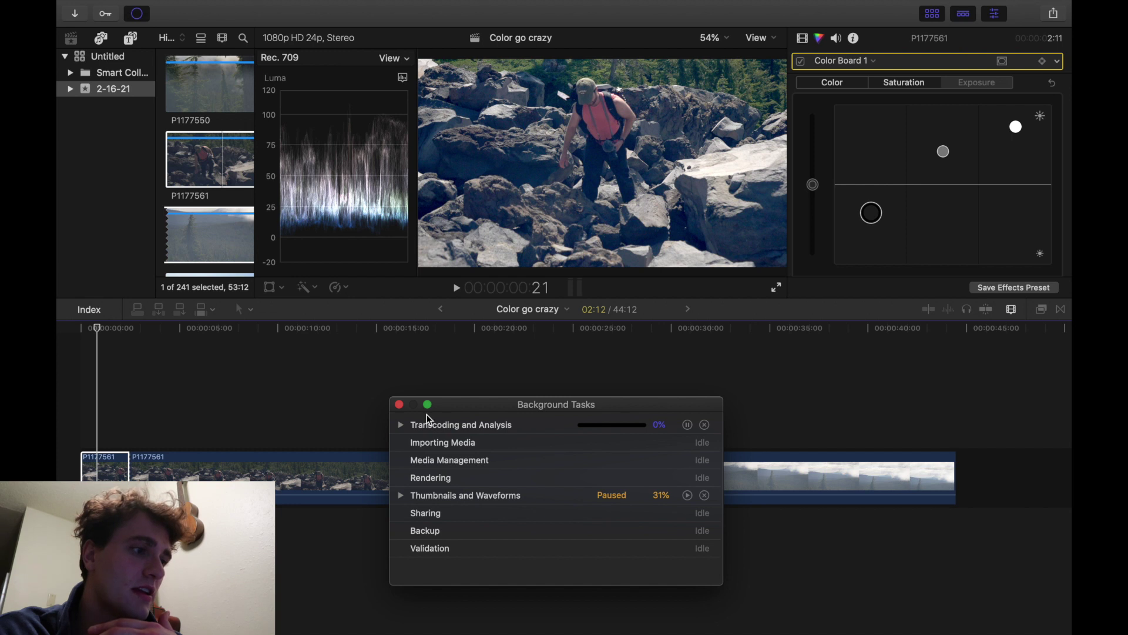
left_click(399, 404)
key("ctrl+super+e")
left_click(98, 468)
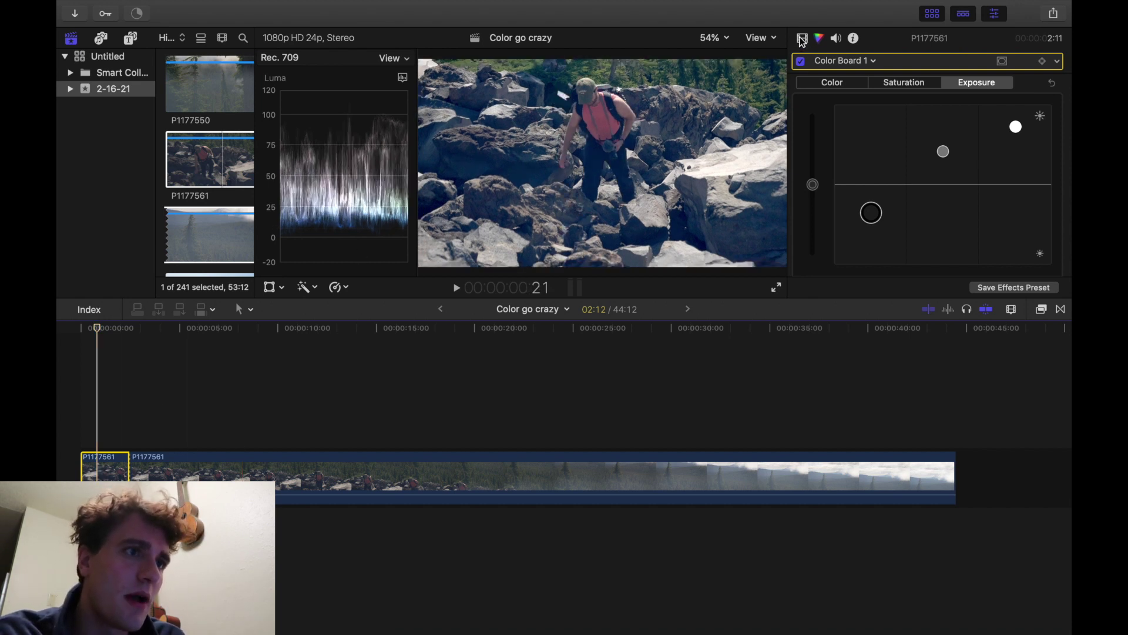
Examine the Color, Saturation and Exposure controls of Color Board 1 for the short clip.
left_click(840, 83)
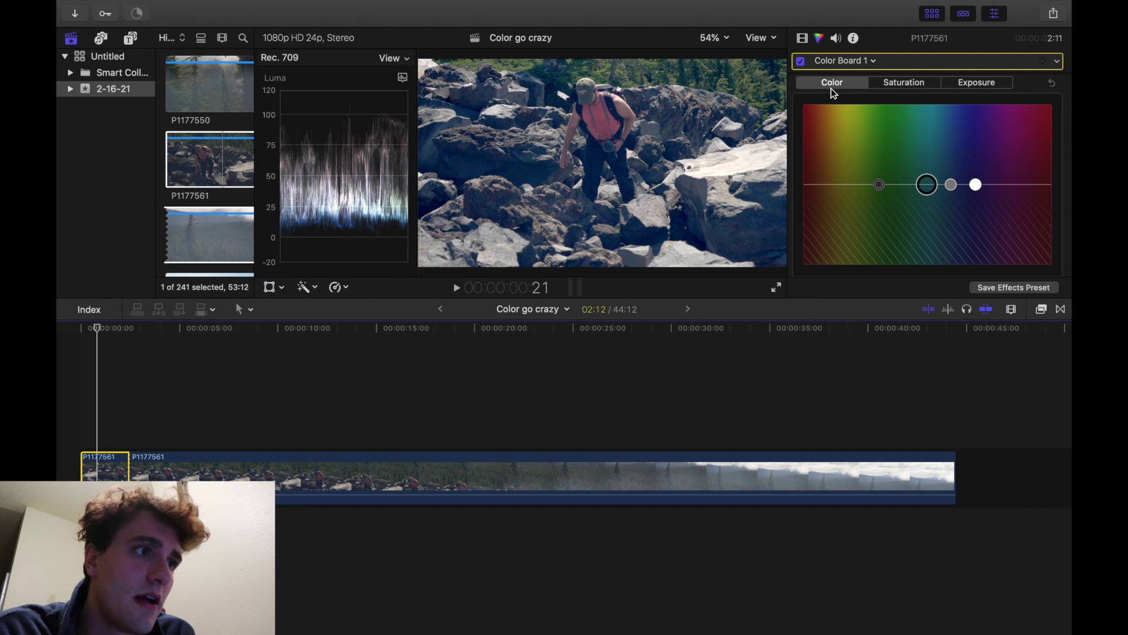
left_click(880, 187)
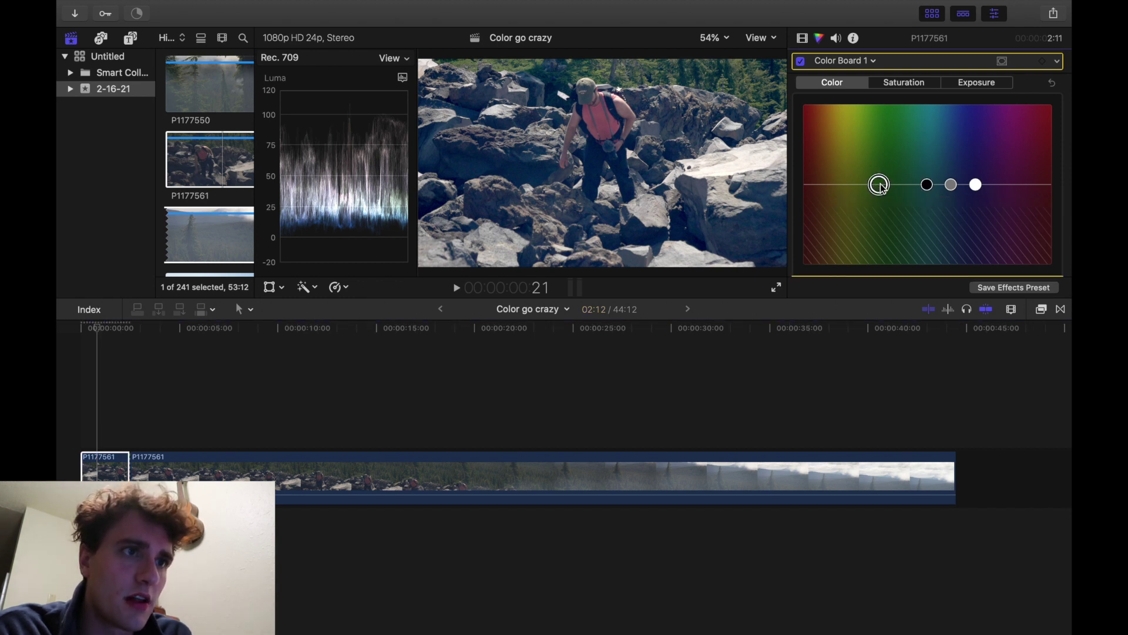
left_click(909, 85)
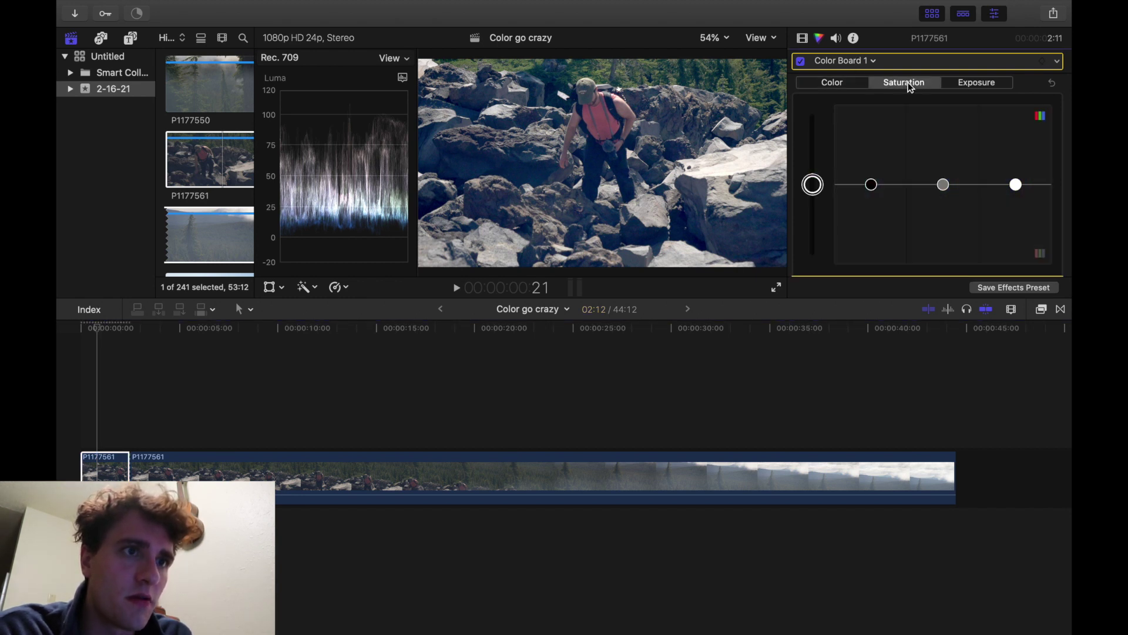
left_click(963, 85)
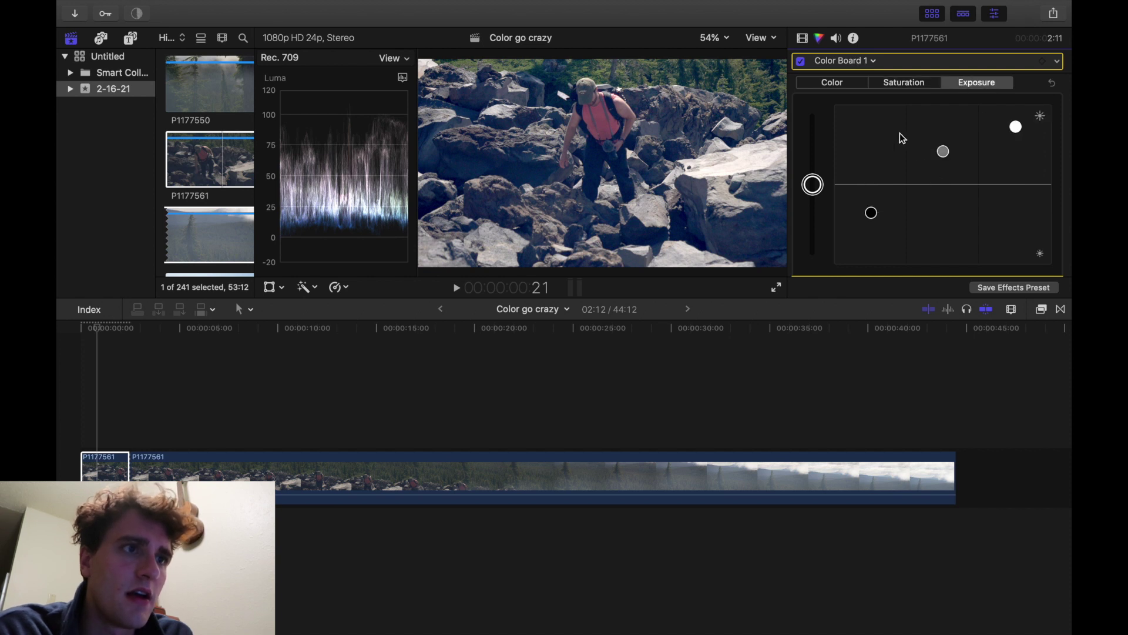
Tint the short clip's global color yellow-orange, push the shadows and midtones toward teal, and shift the highlights toward orange.
left_click(844, 87)
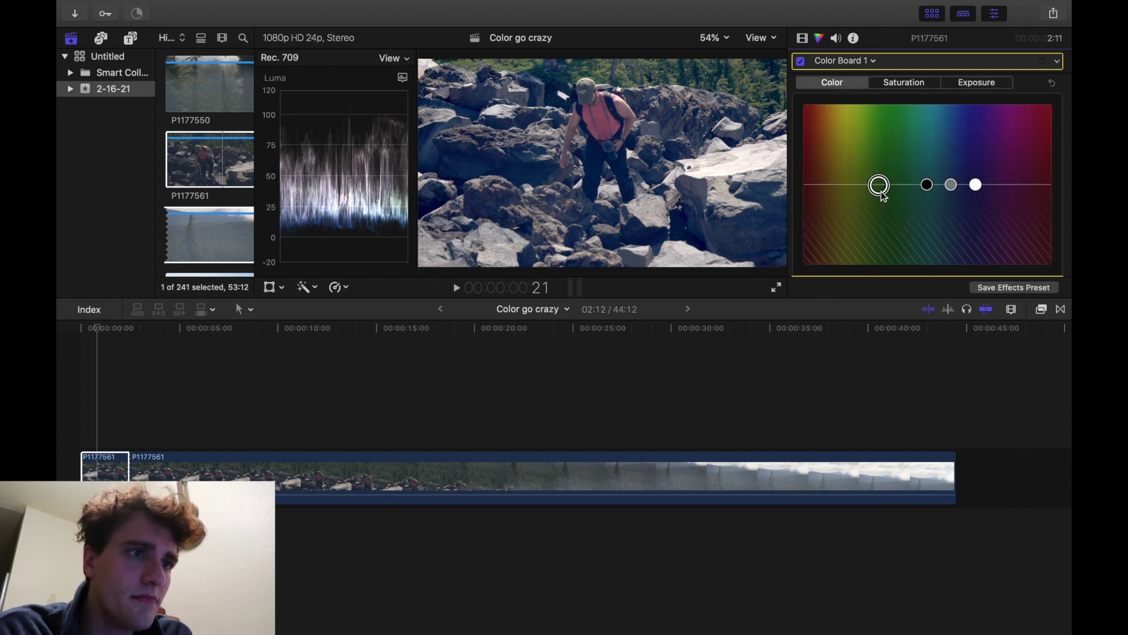
left_click_drag(879, 185, 836, 164)
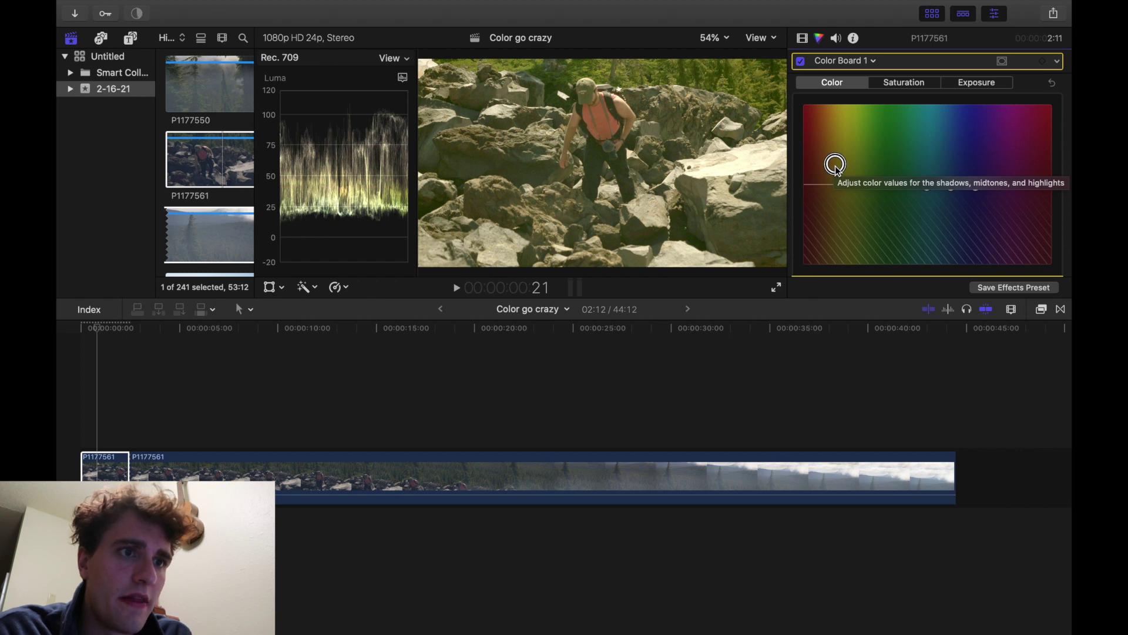
left_click_drag(928, 187, 940, 164)
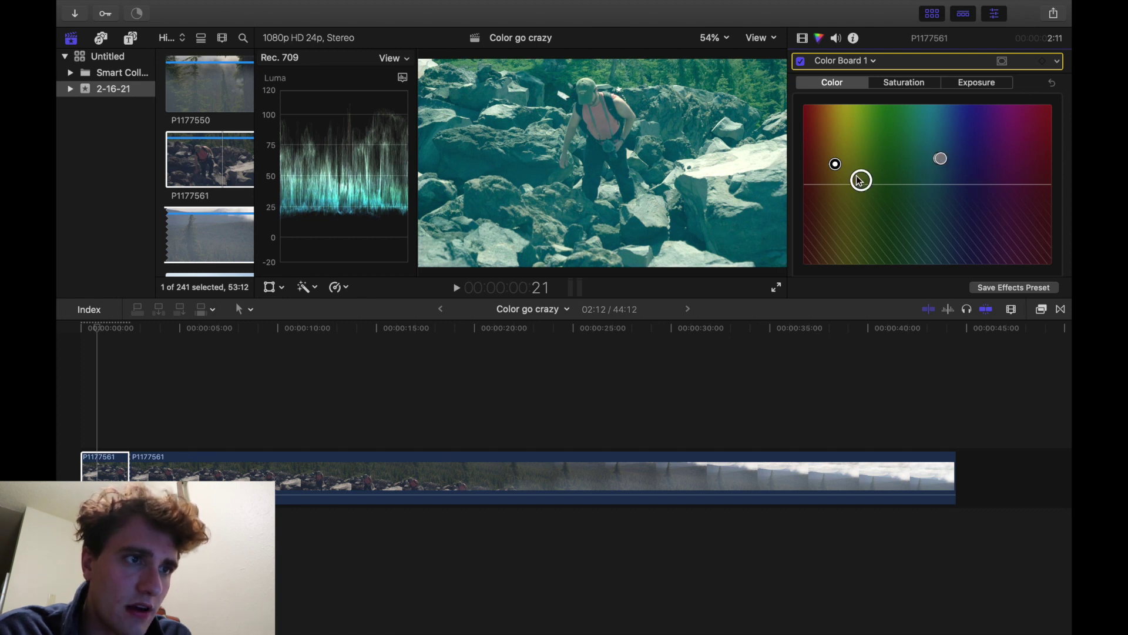
left_click_drag(859, 179, 838, 169)
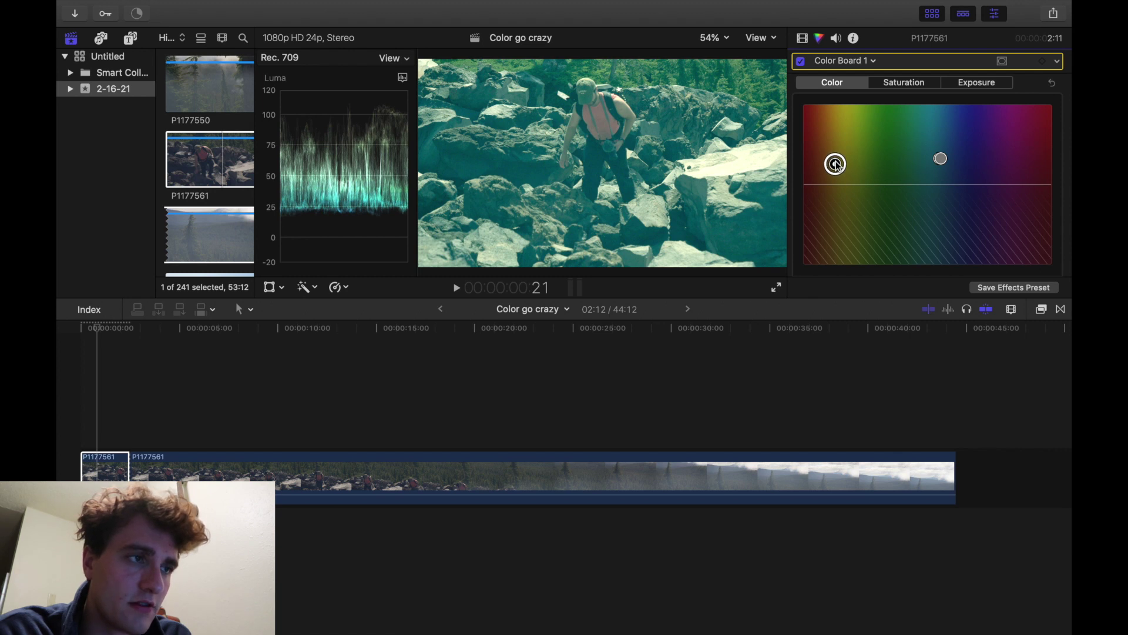
Set the color strength of the master, shadows, midtones and highlights to 30% for the short clip.
scroll(910, 198, "down", 3)
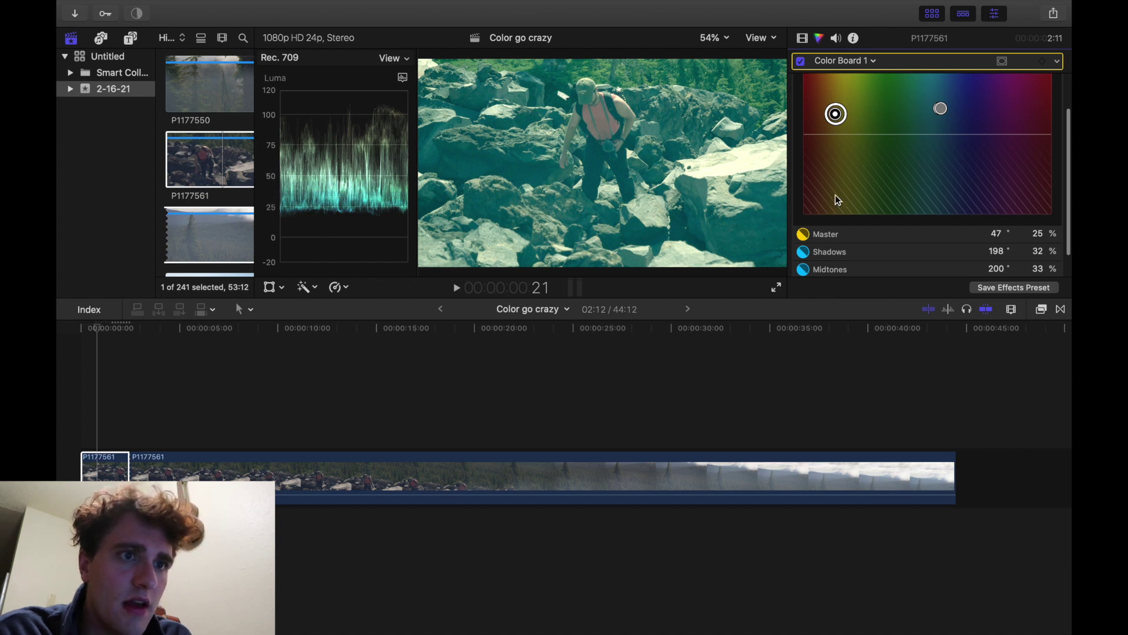
scroll(958, 209, "down", 2)
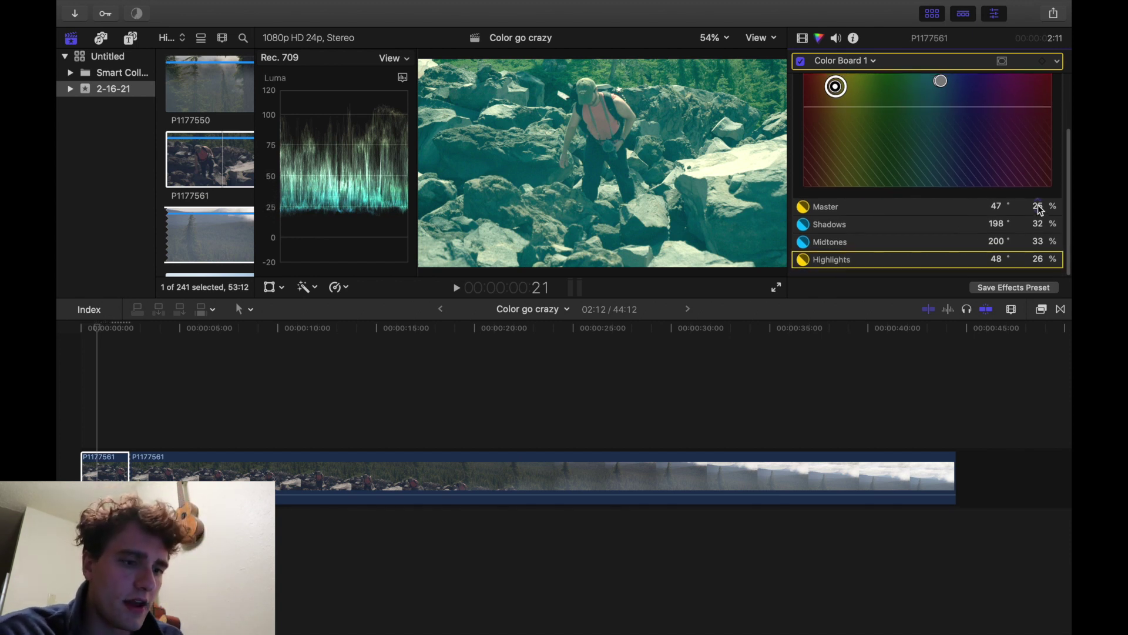
left_click(1038, 206)
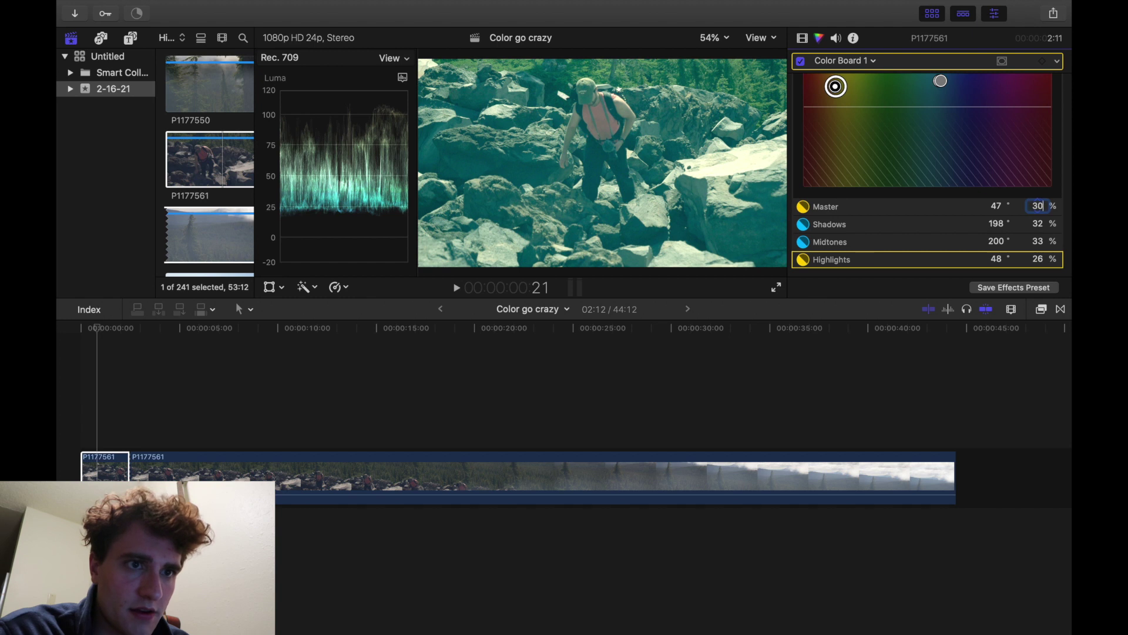
type("30")
key("Return")
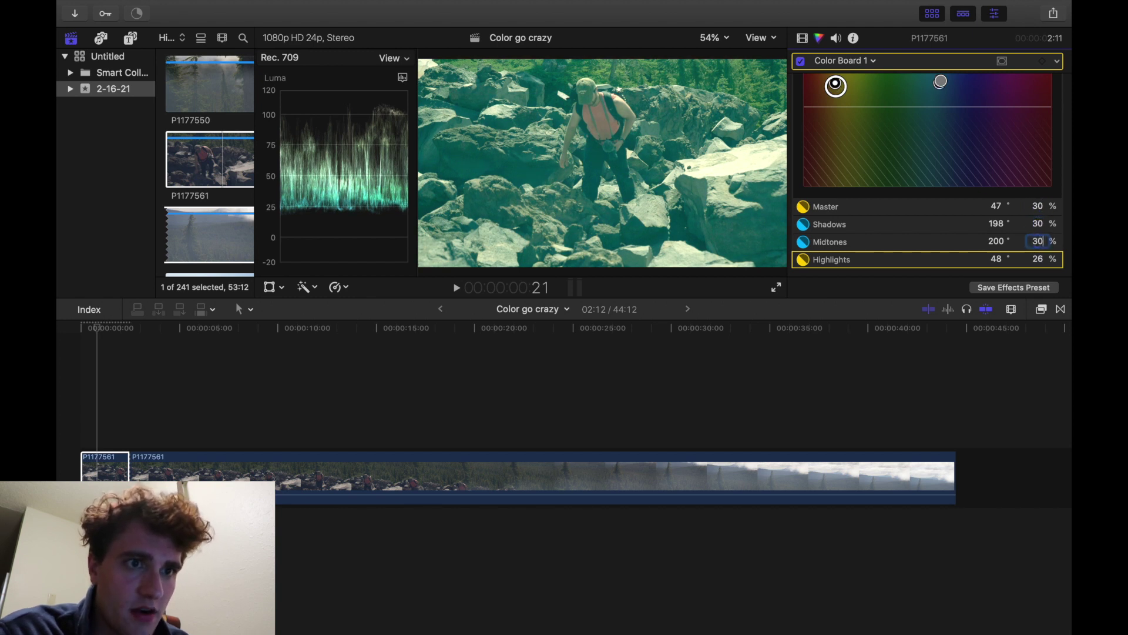
left_click(1038, 258)
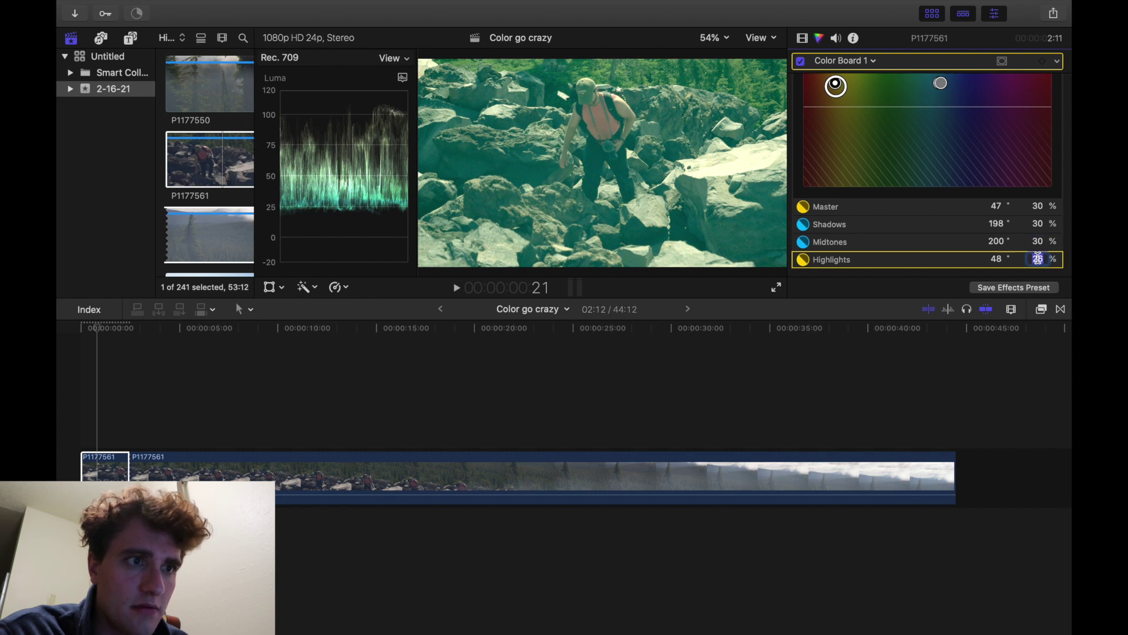
type("30")
key("Return")
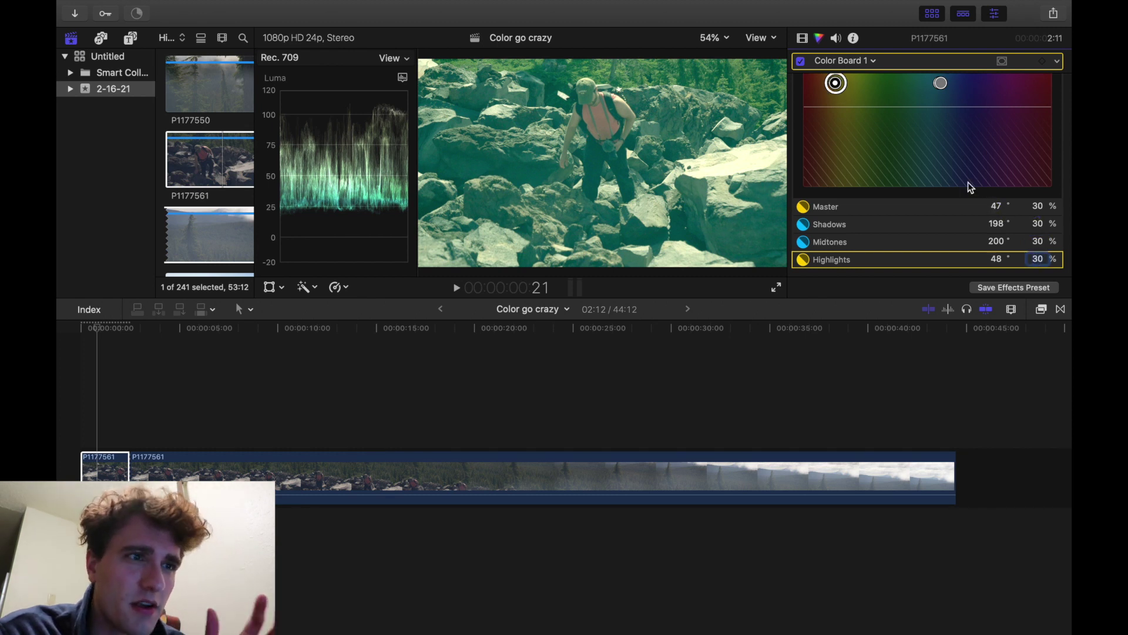
scroll(976, 200, "up", 2)
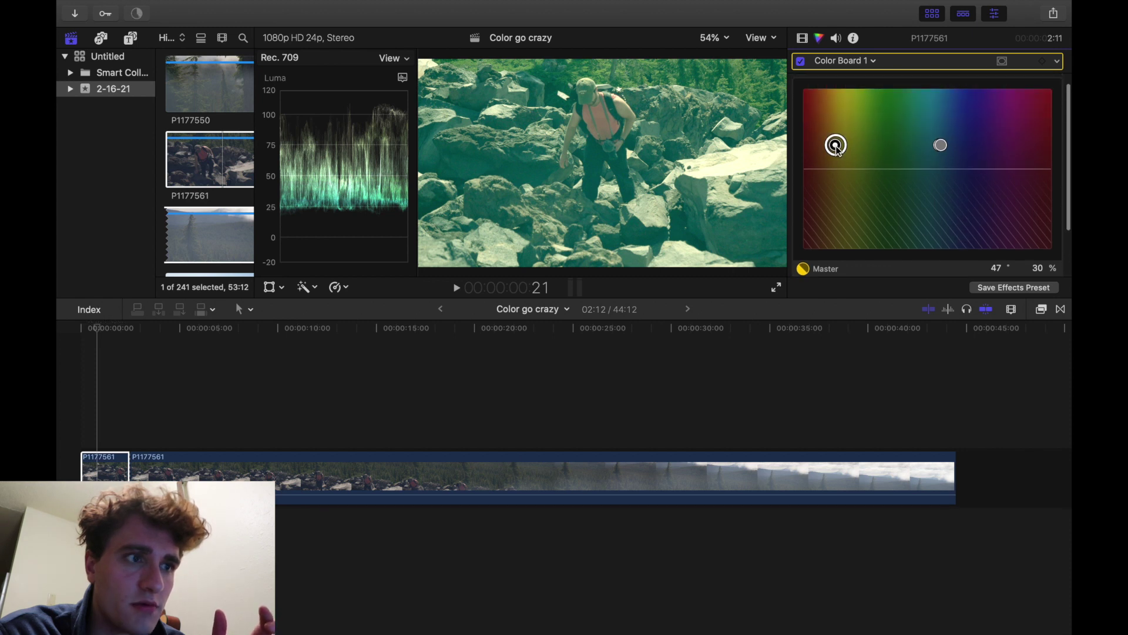
scroll(835, 146, "down", 2)
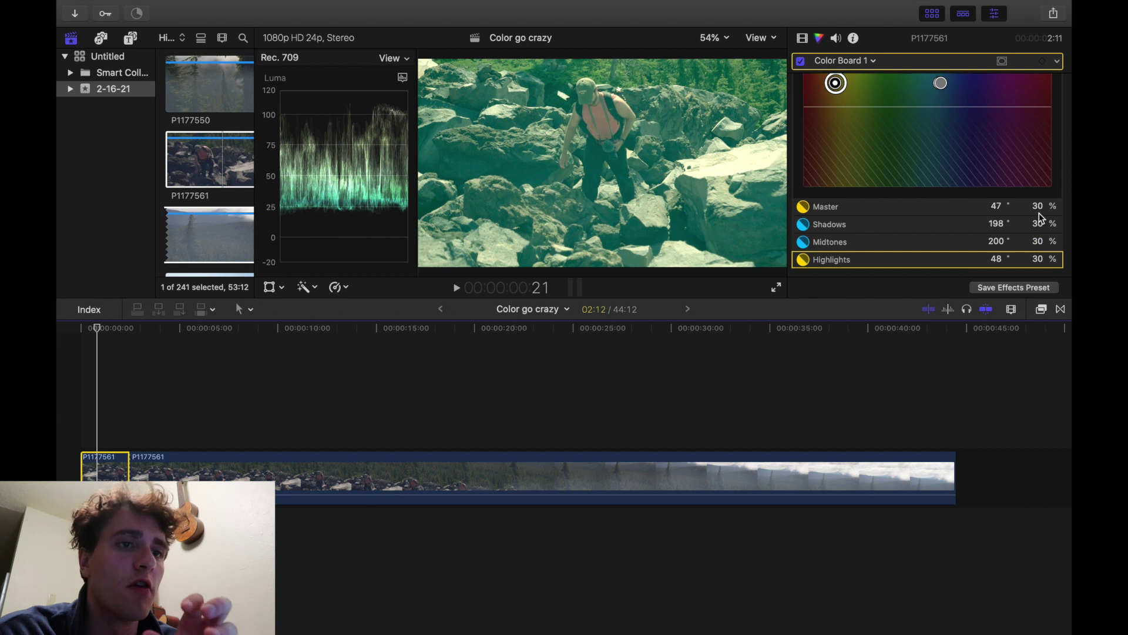
Set the color strength to 20% for the master, 15% for the shadows and midtones, and 25% for the highlights.
left_click_drag(1043, 207, 1043, 215)
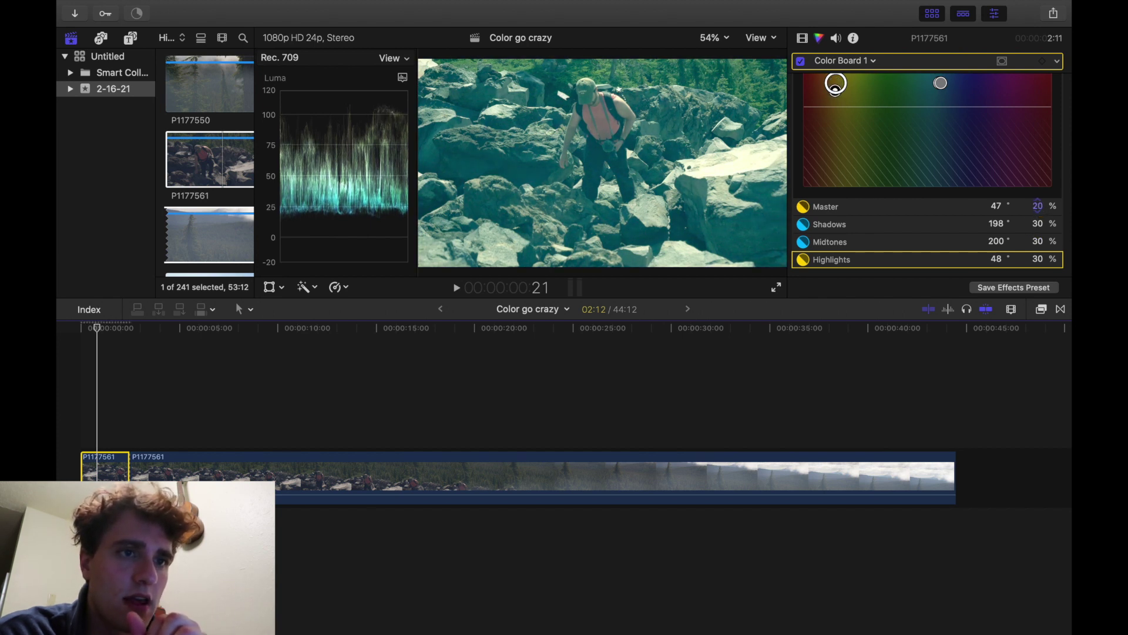
left_click_drag(1038, 224, 1037, 221)
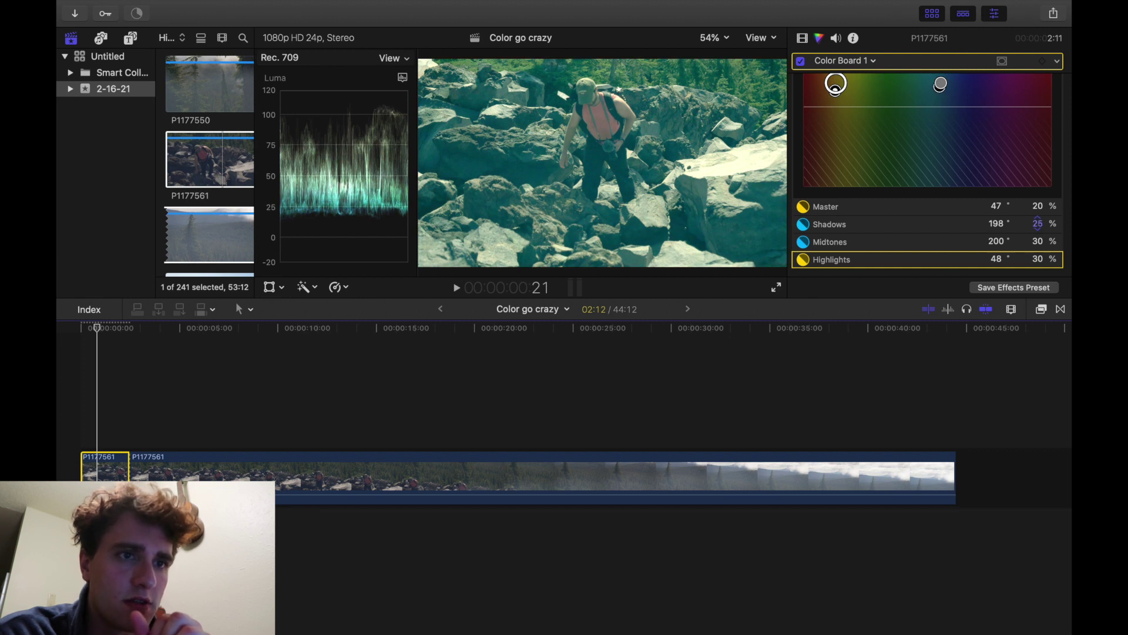
left_click_drag(1038, 224, 1038, 222)
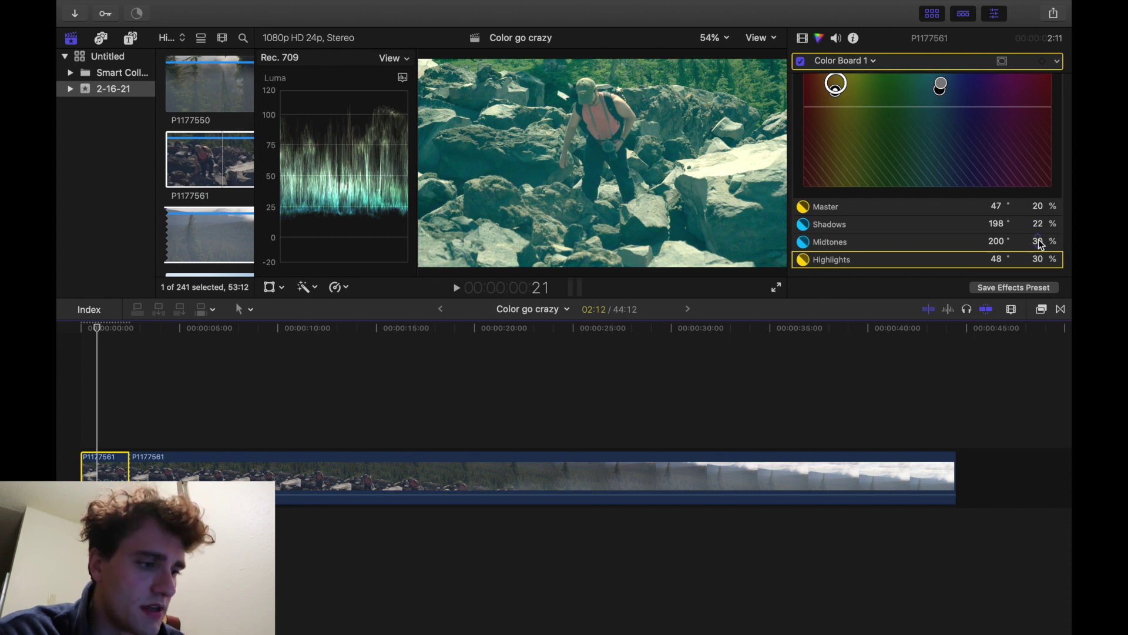
left_click(1039, 239)
type("15")
key("Return")
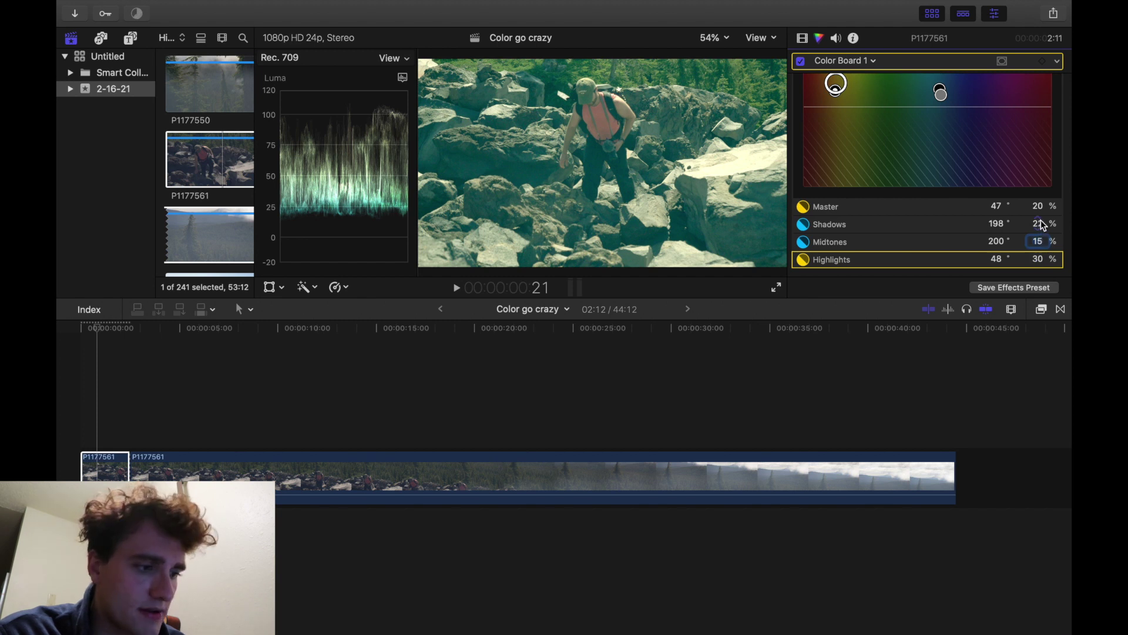
key("Return")
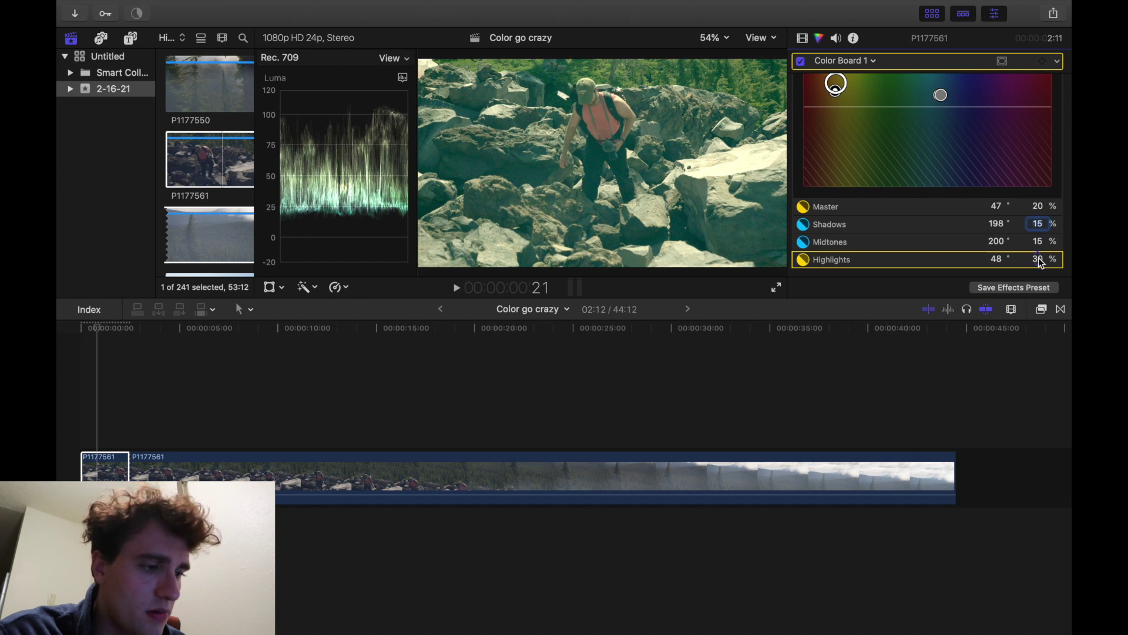
key("Return")
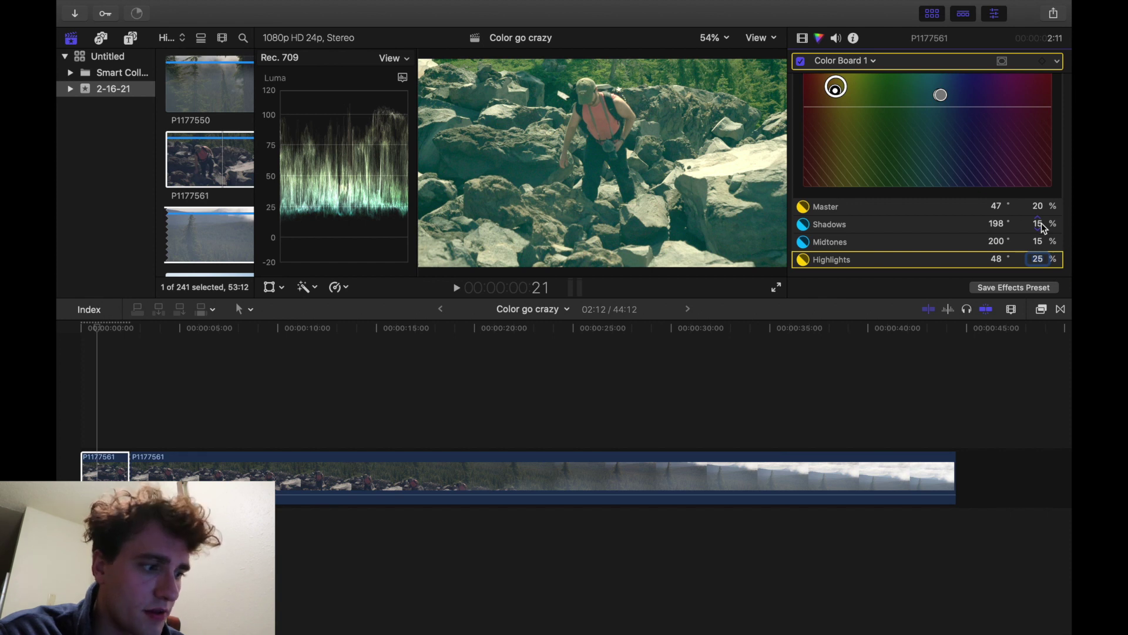
Set the color strength of the midtones and shadows to 10%.
left_click(1037, 241)
type("10")
key("Return")
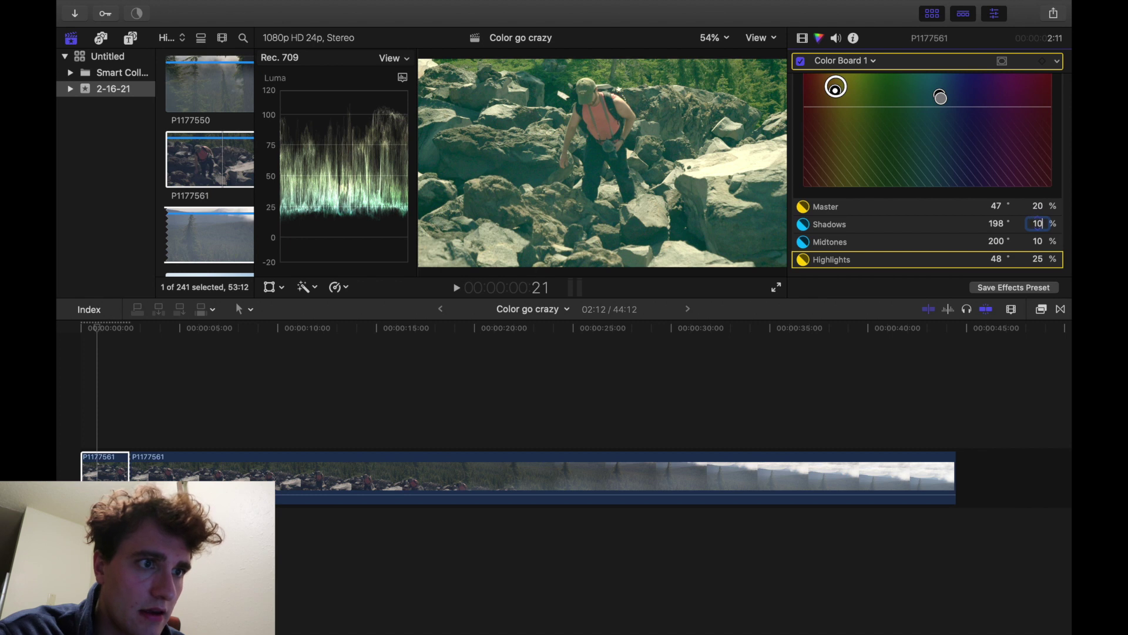
type("10")
key("Return")
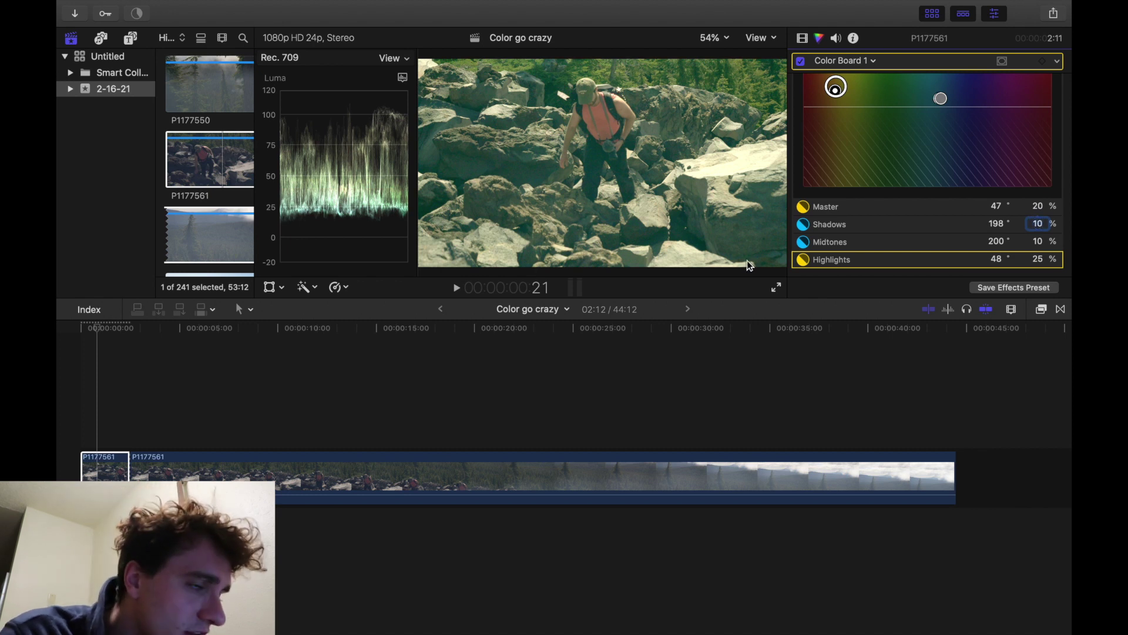
Play back the recolored short clip from its start and stop the playback.
left_click(93, 427)
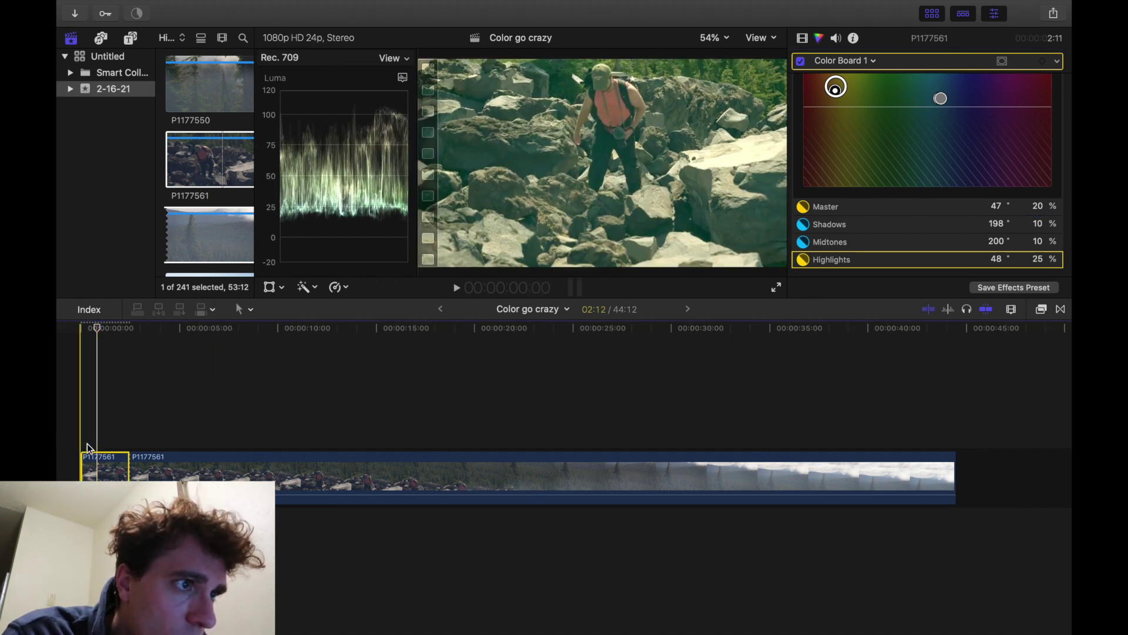
key("space")
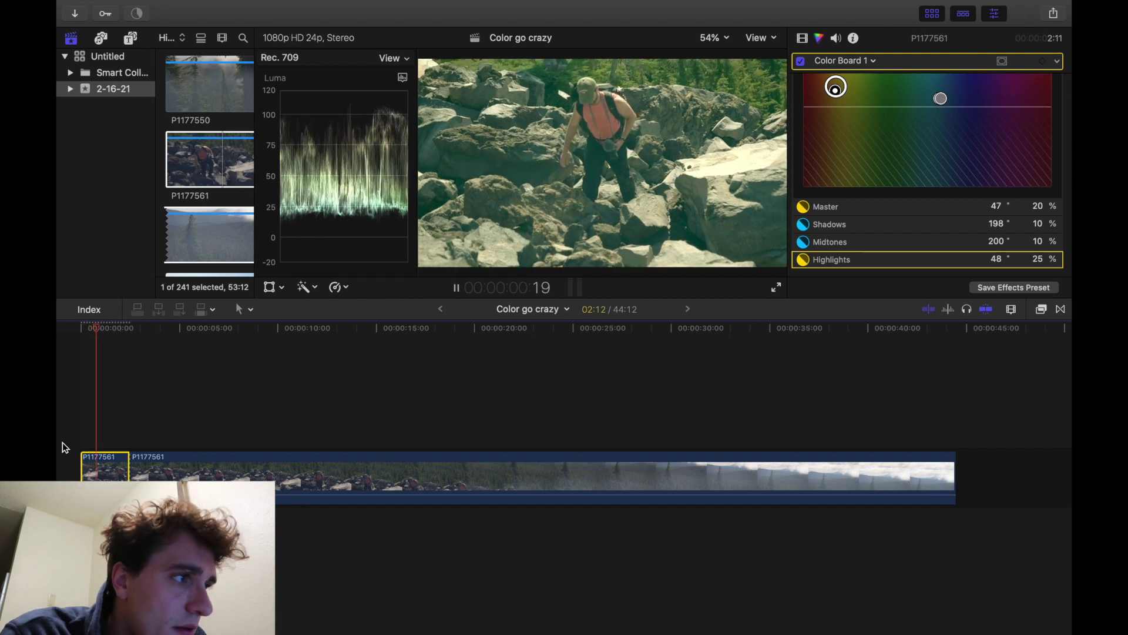
key("space")
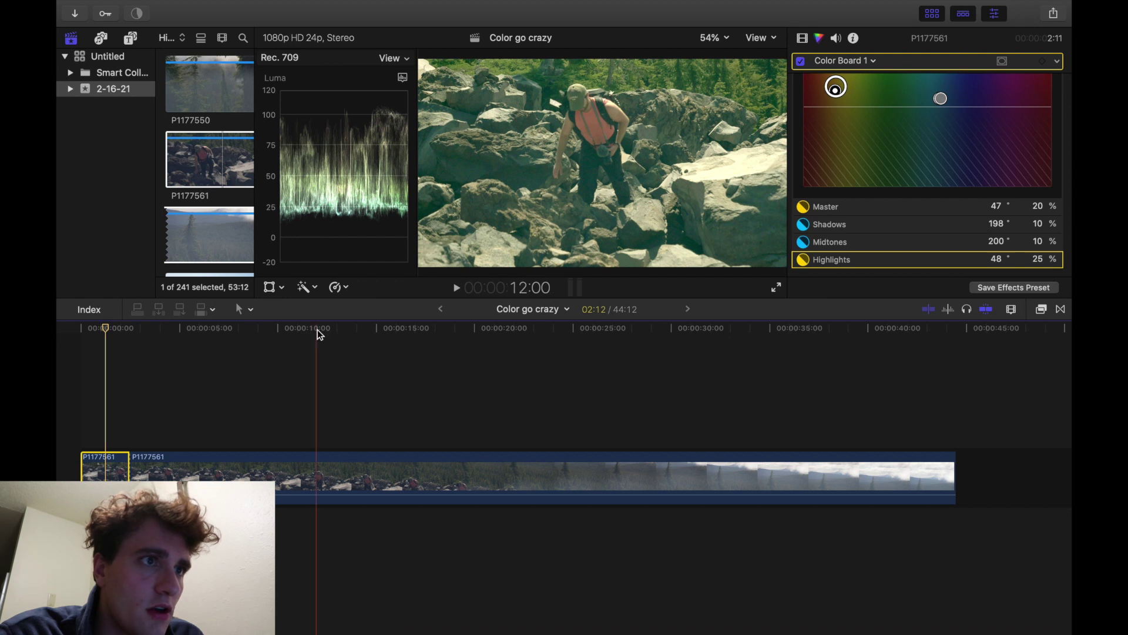
Lower the shadows exposure until the darkest luma levels sit near 0, and reduce the midtones exposure slightly.
left_click(802, 38)
left_click(819, 38)
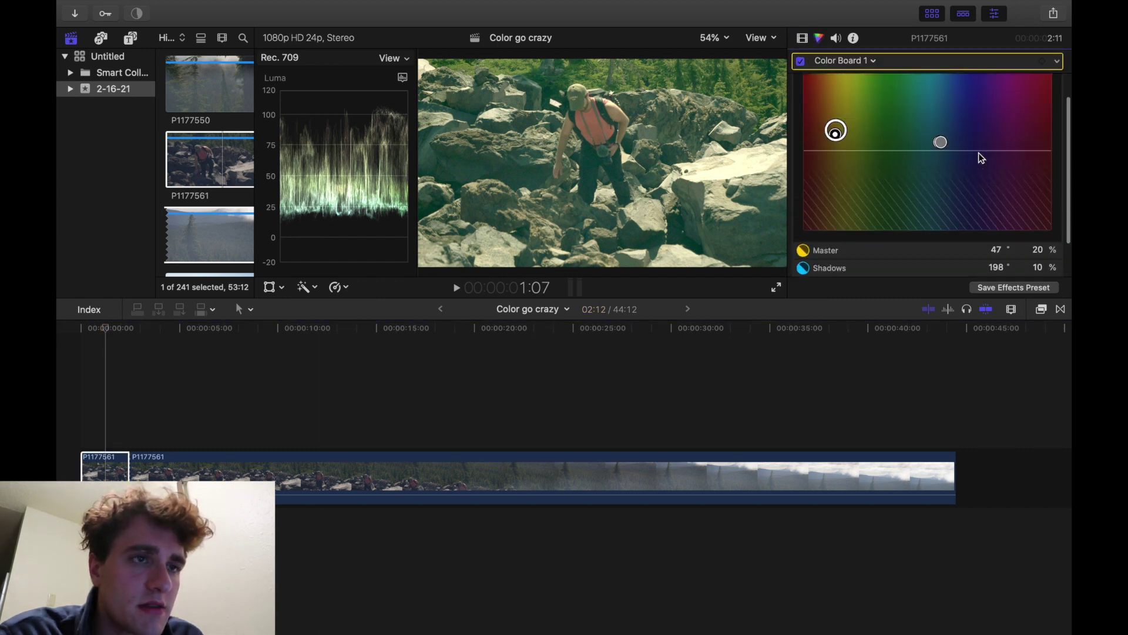
scroll(980, 158, "up", 2)
left_click(978, 81)
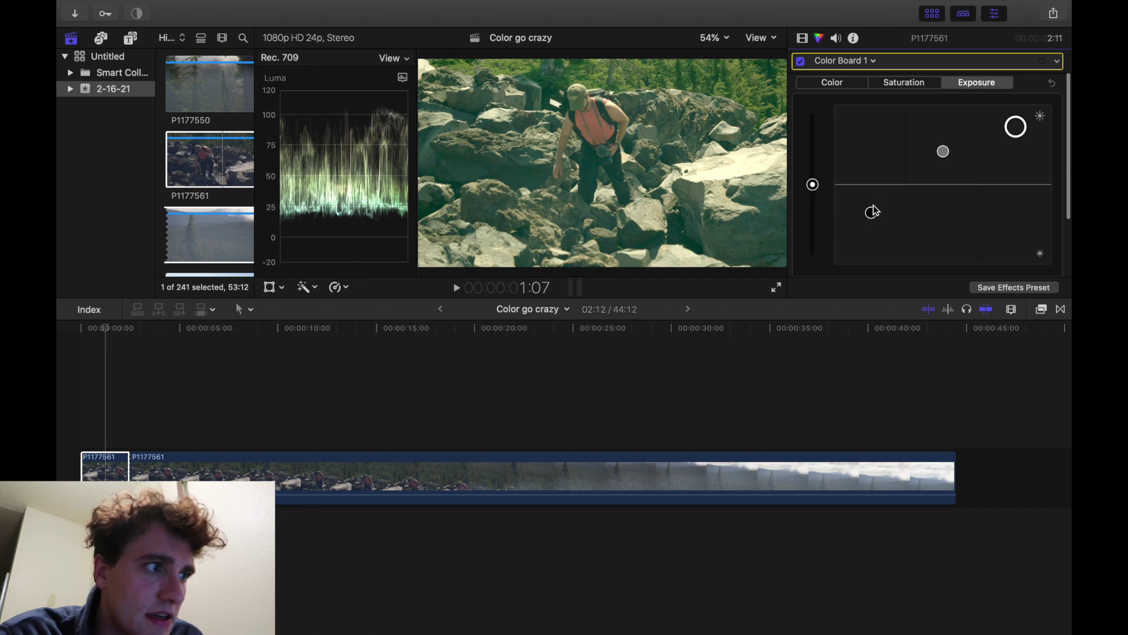
left_click_drag(871, 211, 872, 219)
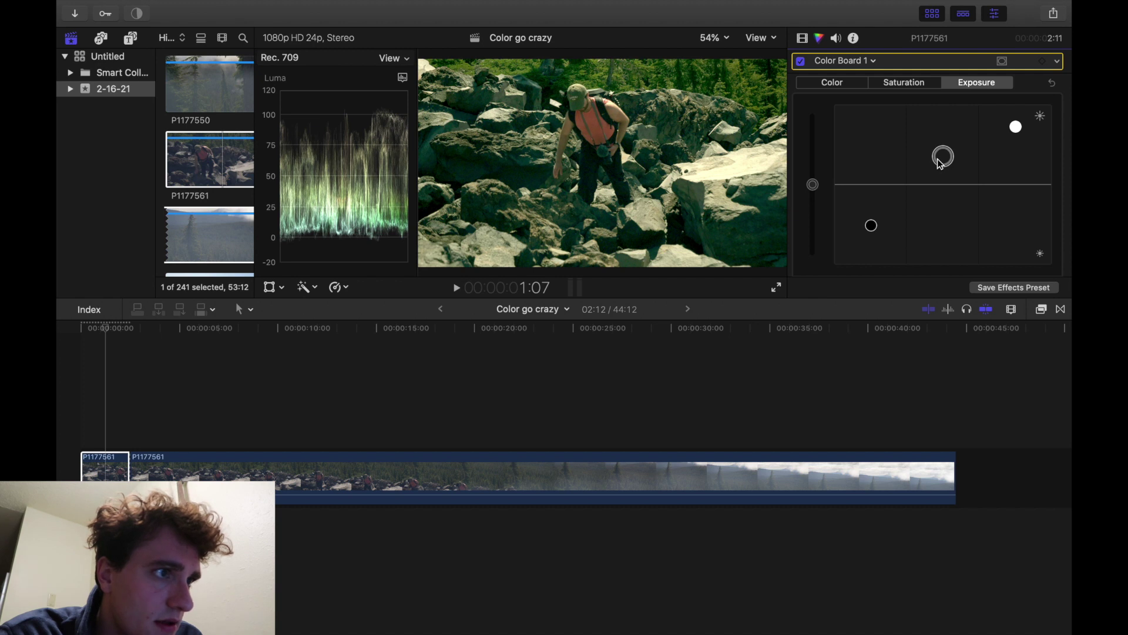
Play back the short clip from its start in an enlarged timeline to review the darker grade.
key("space")
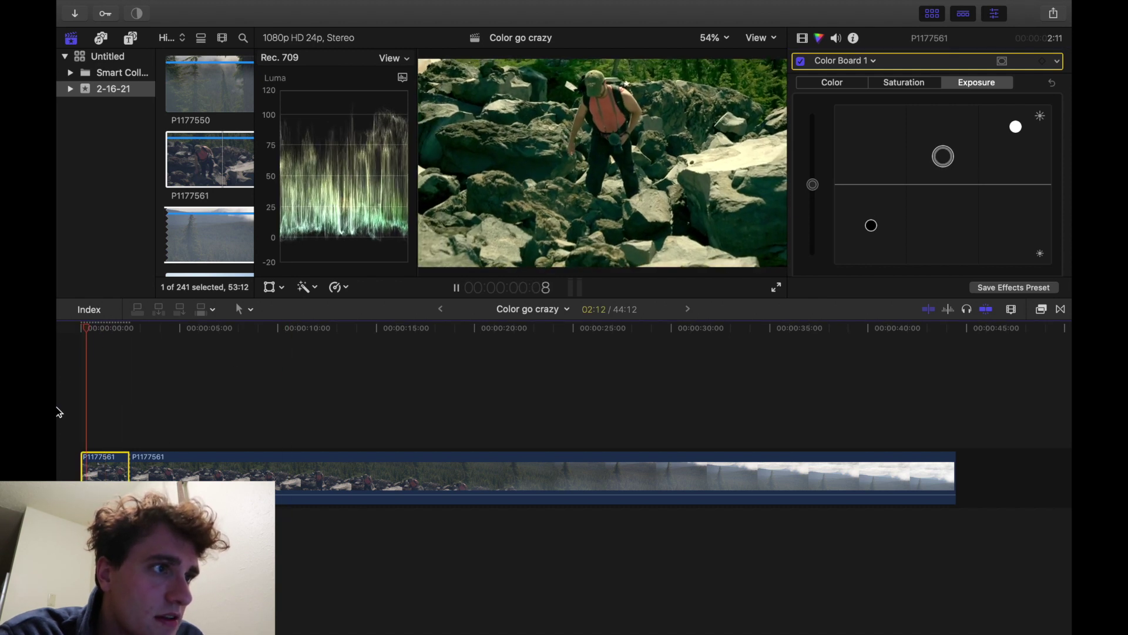
key("super+equal")
key("super+equal")
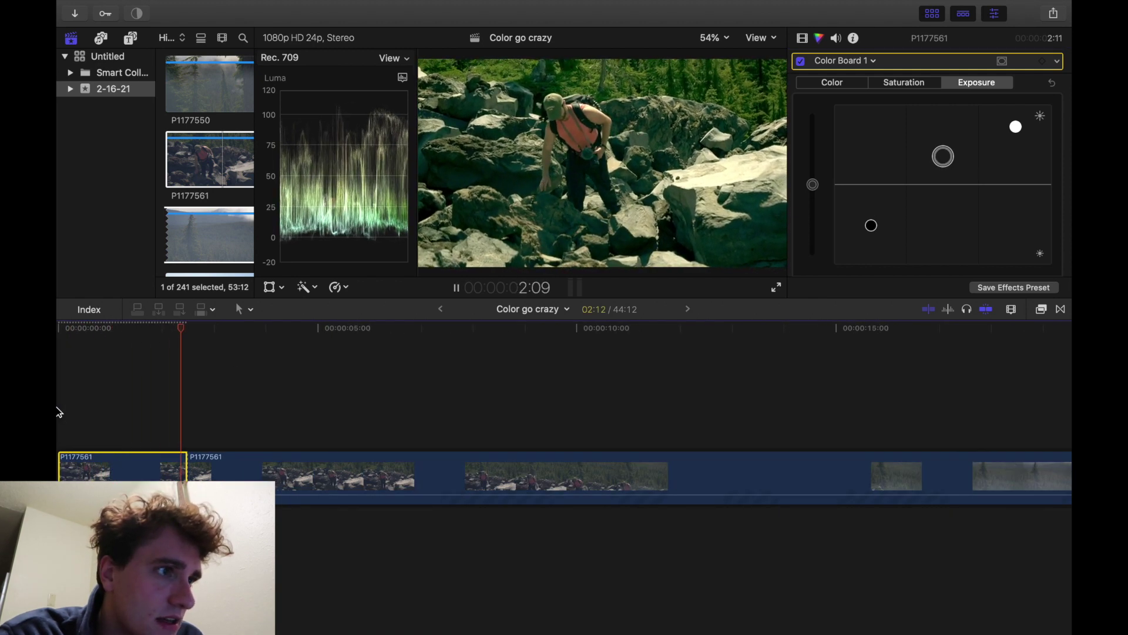
key("space")
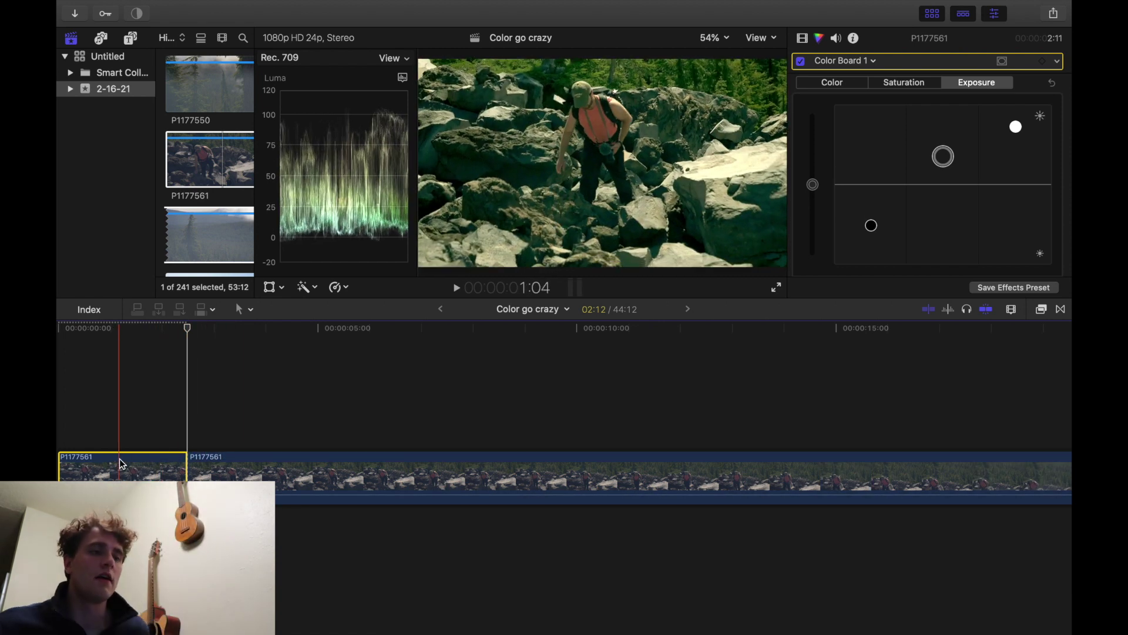
key("super+minus")
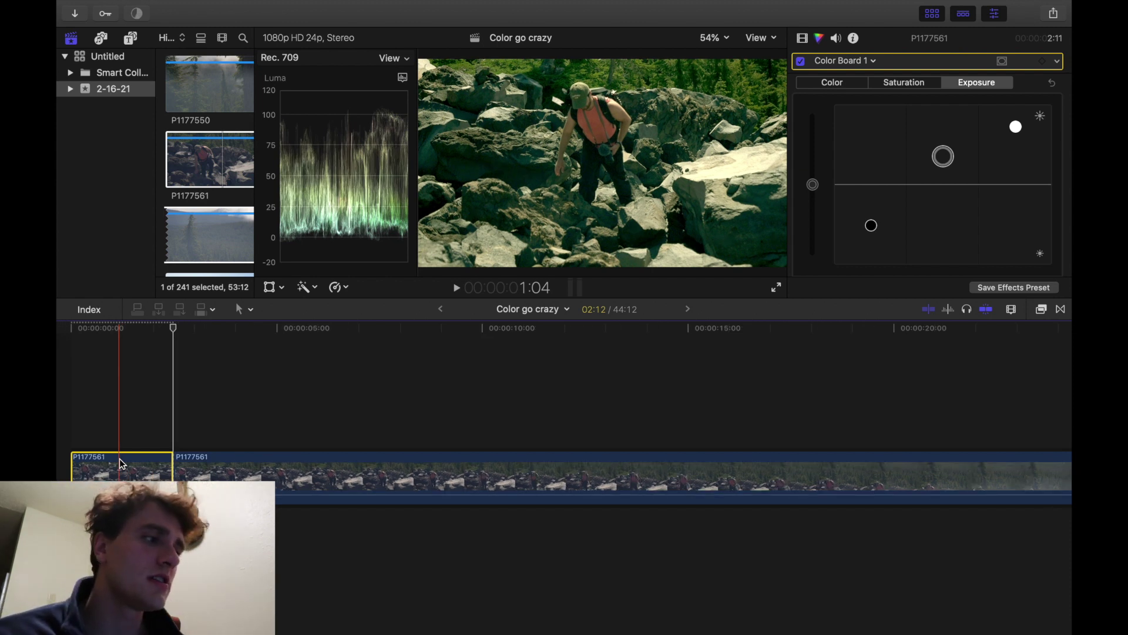
Park the playhead at 1:08, reselect the short first clip and reduce its shadows saturation to -15%.
left_click(125, 434)
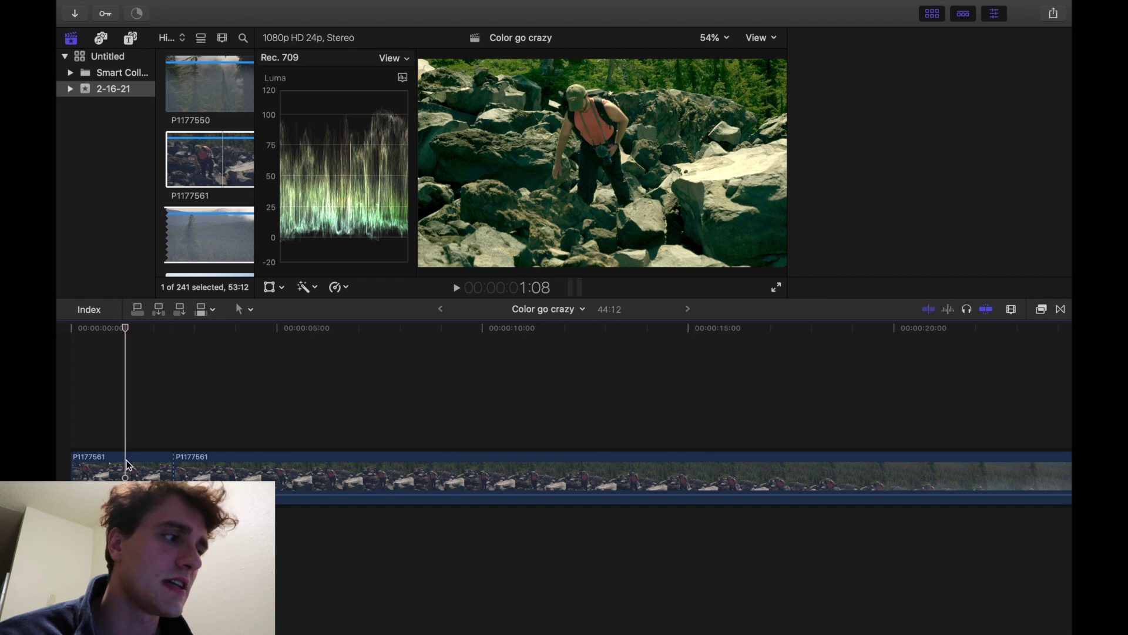
left_click(126, 464)
key("super+6")
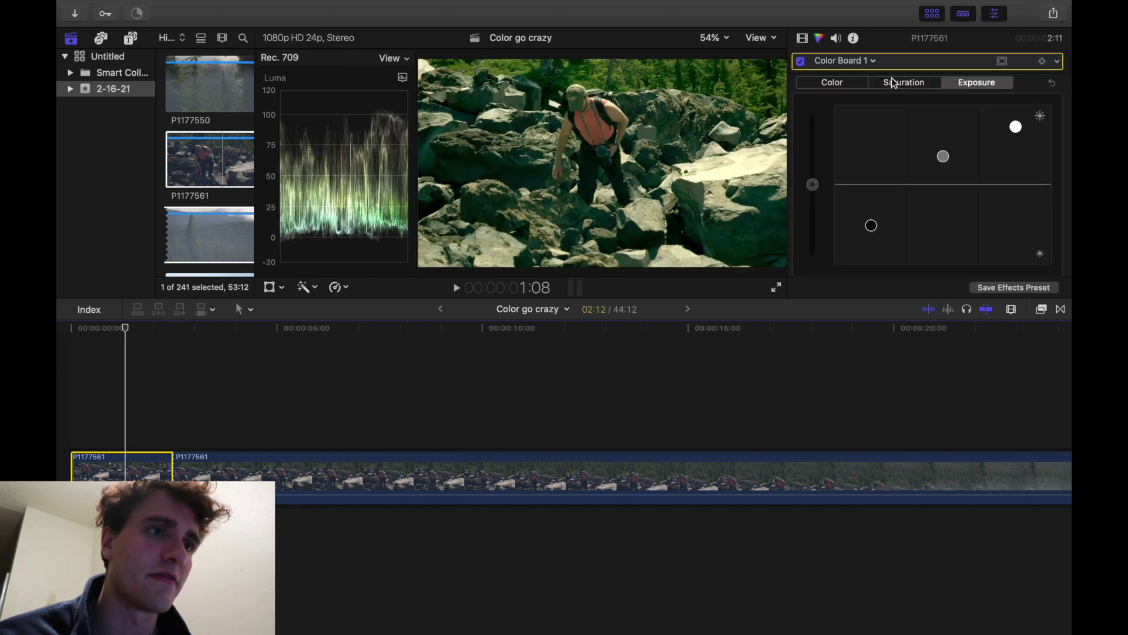
left_click(909, 83)
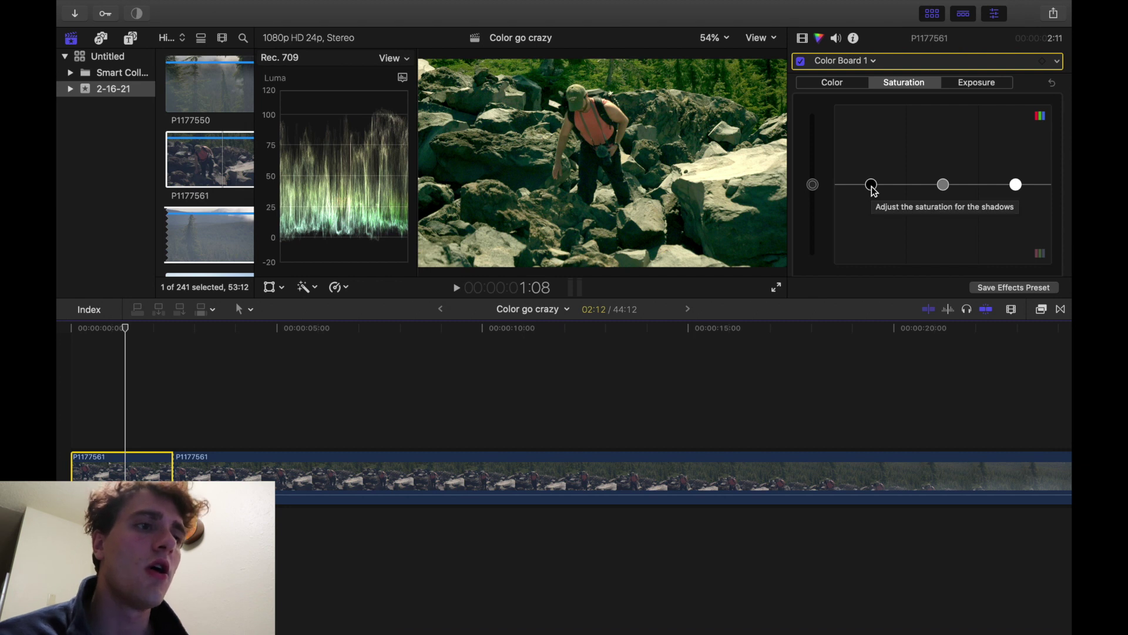
scroll(873, 186, "down", 3)
left_click_drag(872, 110, 873, 114)
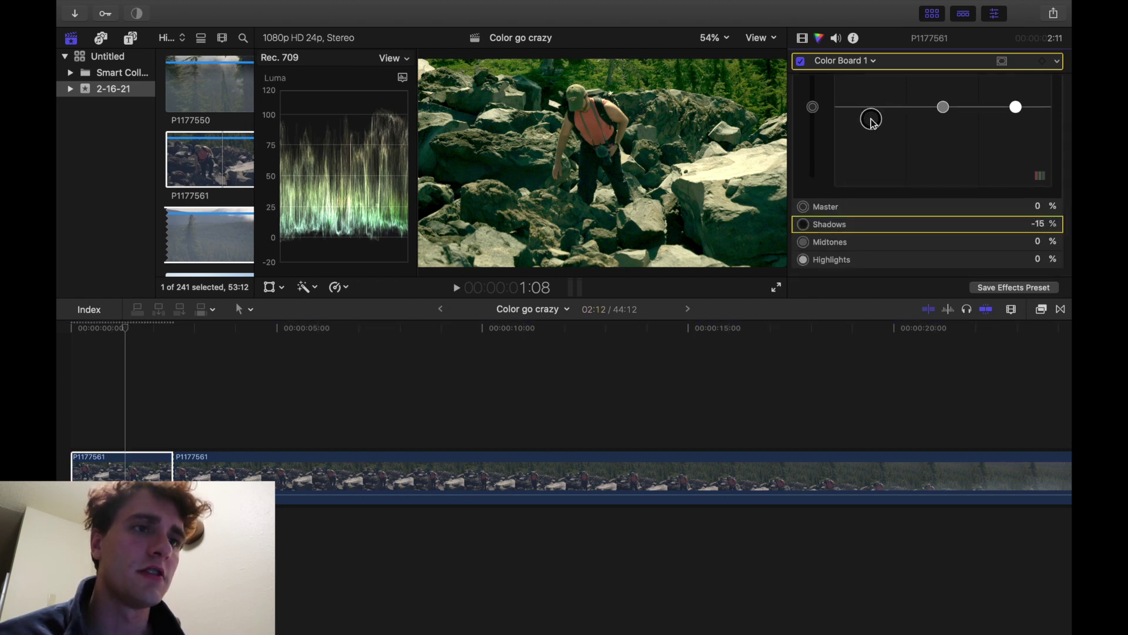
Set the highlights saturation to -15% and the midtones saturation to 15% for the short clip.
left_click(1017, 108)
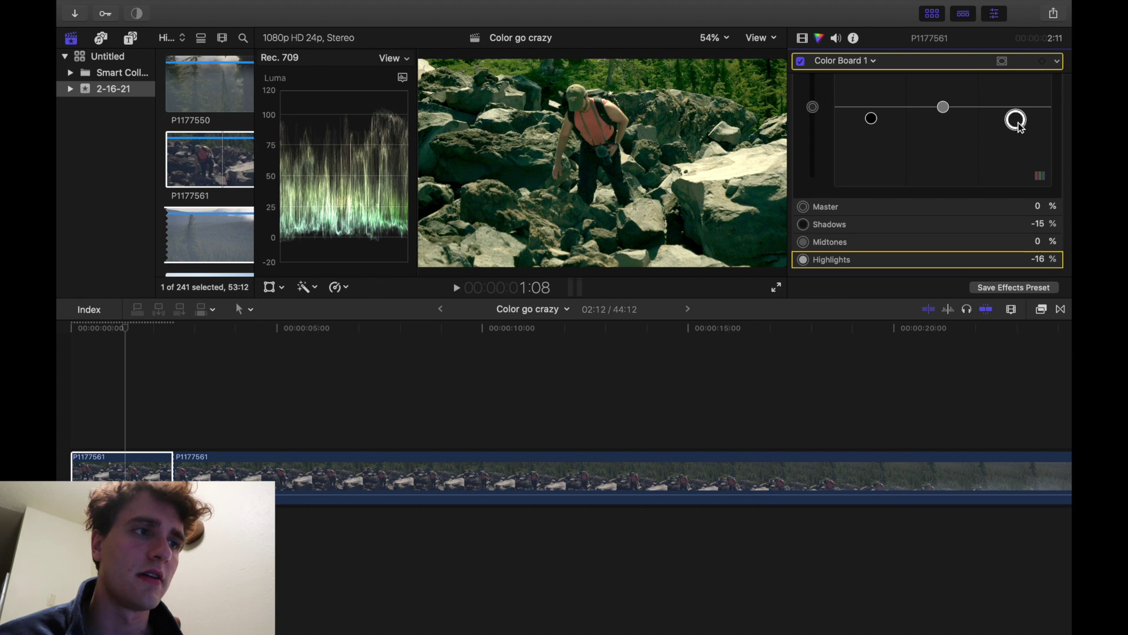
scroll(970, 121, "up", 3)
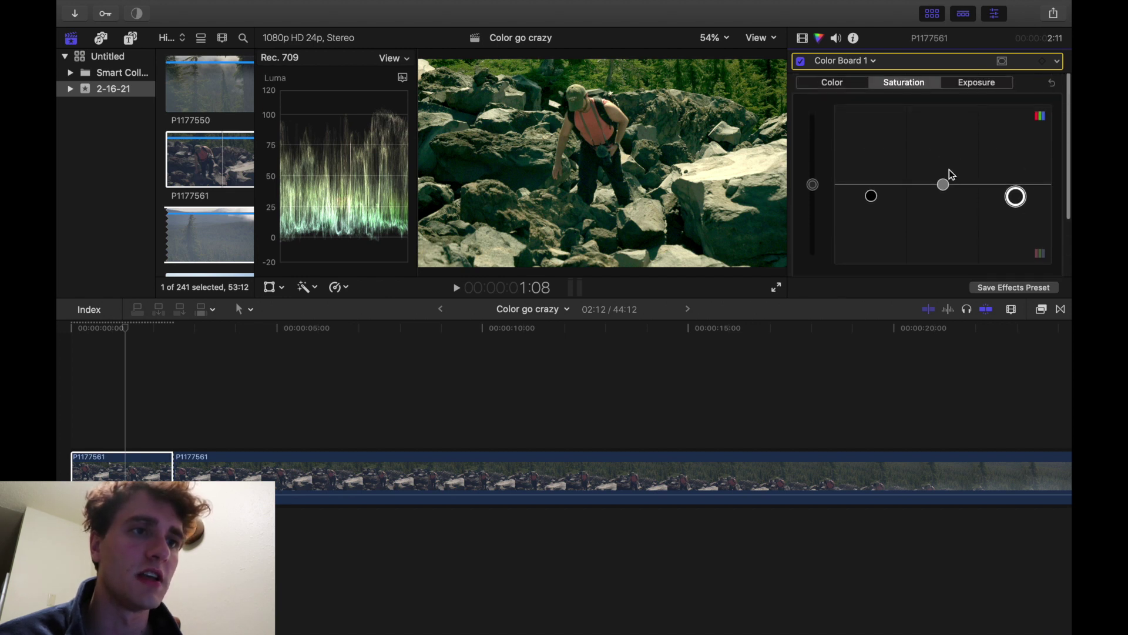
scroll(944, 176, "down", 2)
left_click(944, 129)
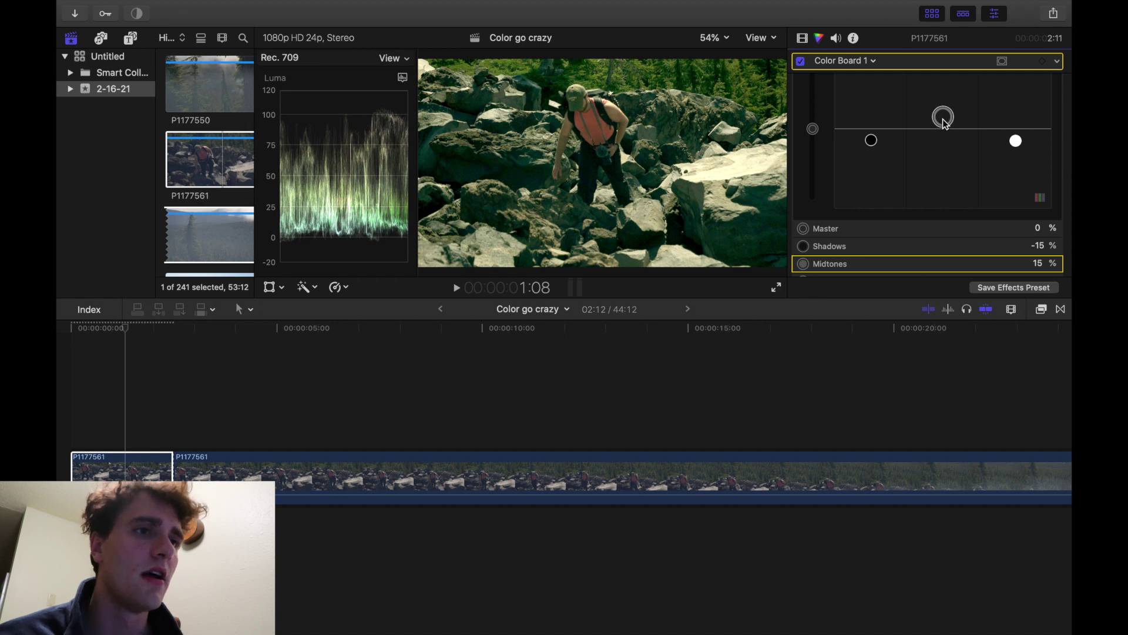
scroll(929, 195, "down", 2)
scroll(929, 161, "up", 3)
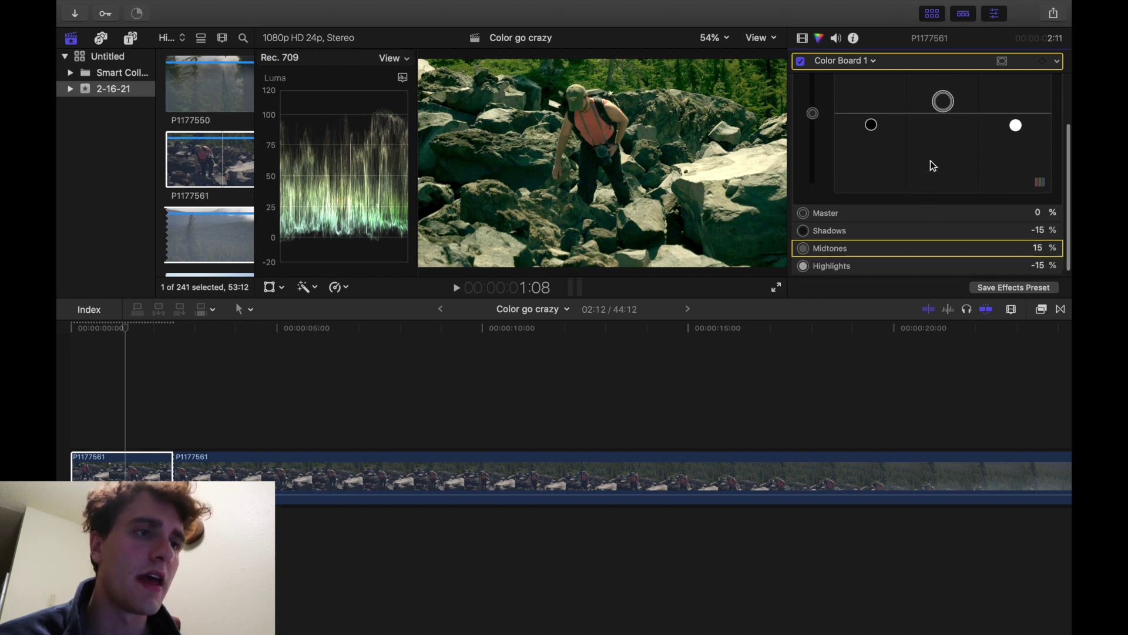
scroll(930, 160, "up", 2)
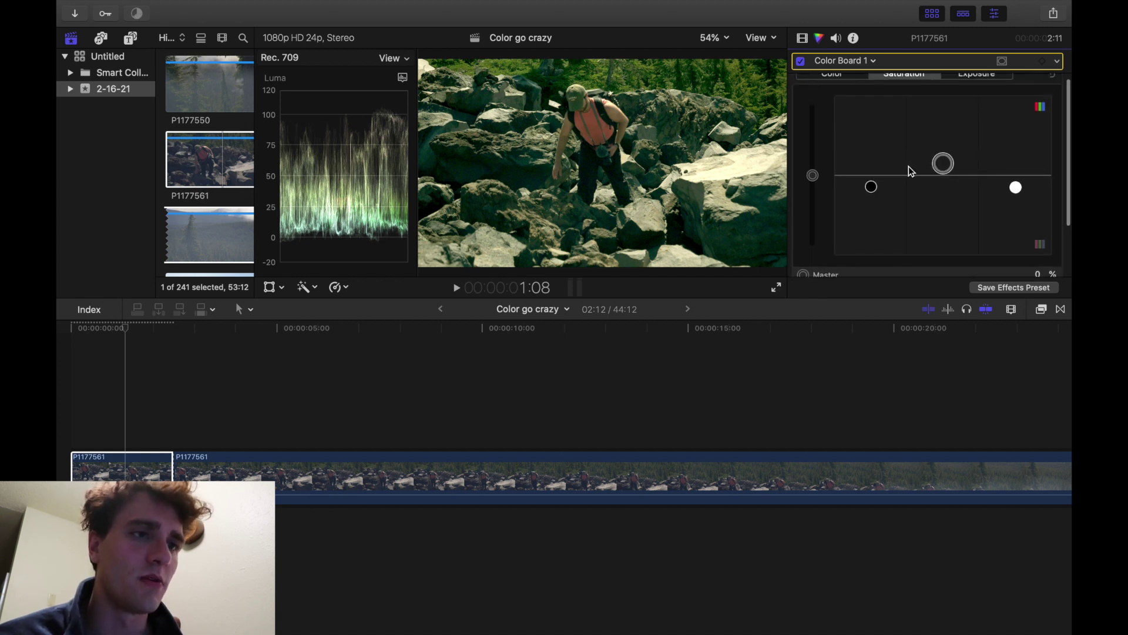
Split the long second clip at about 37:14 and delete its first section, keeping only the cloudy mountain shot.
scroll(905, 172, "up", 1)
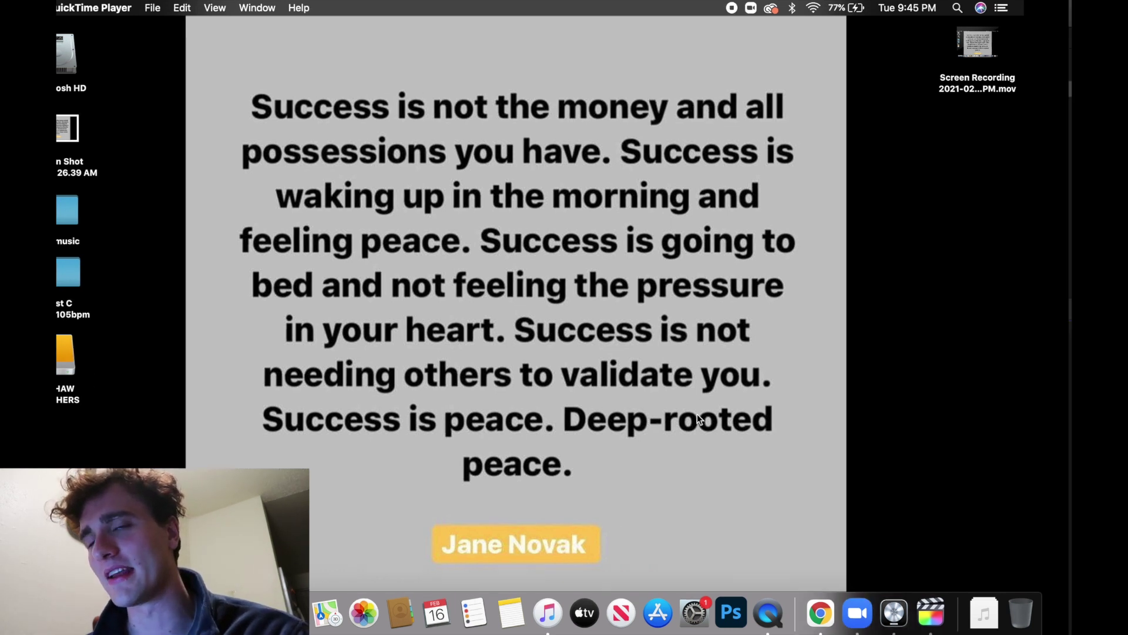
key("ctrl+Right")
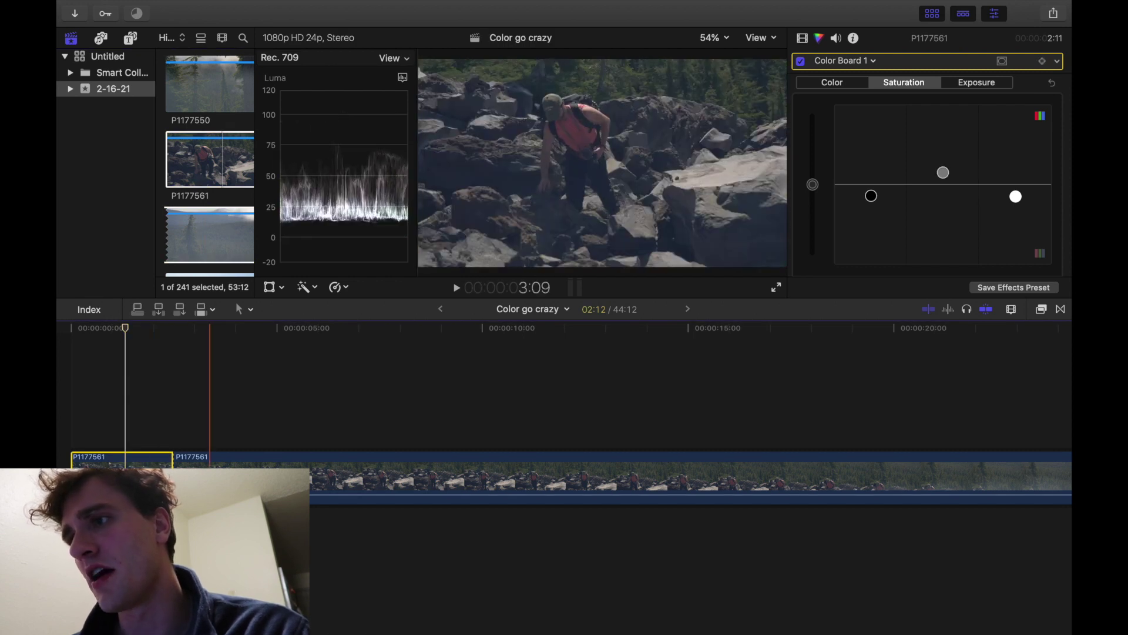
key("super+minus")
key("super+minus")
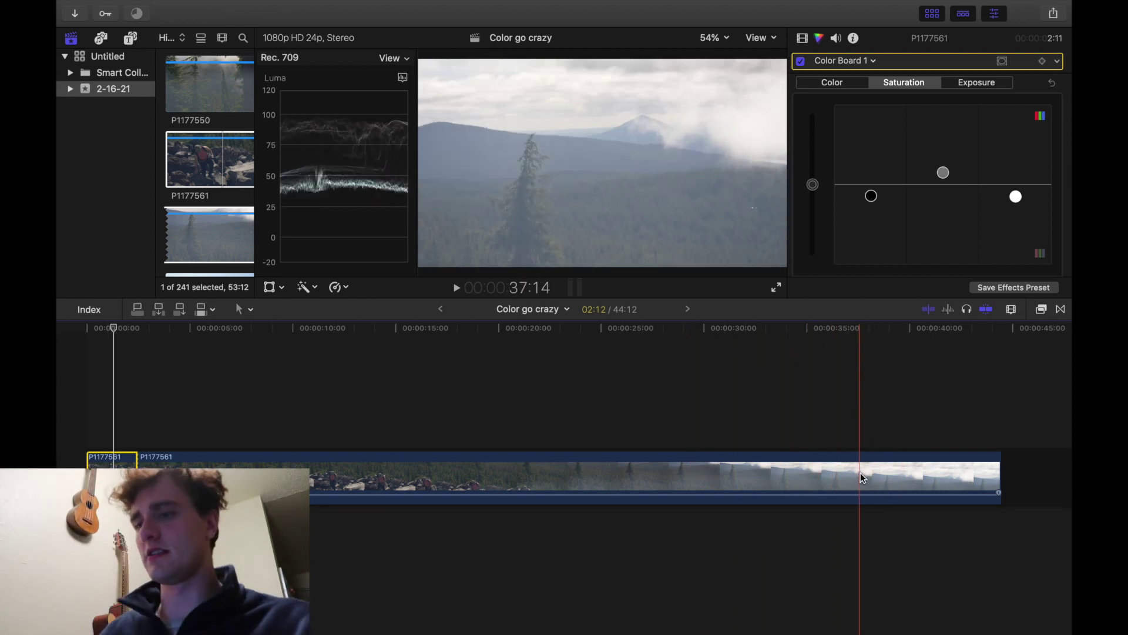
key("super+b")
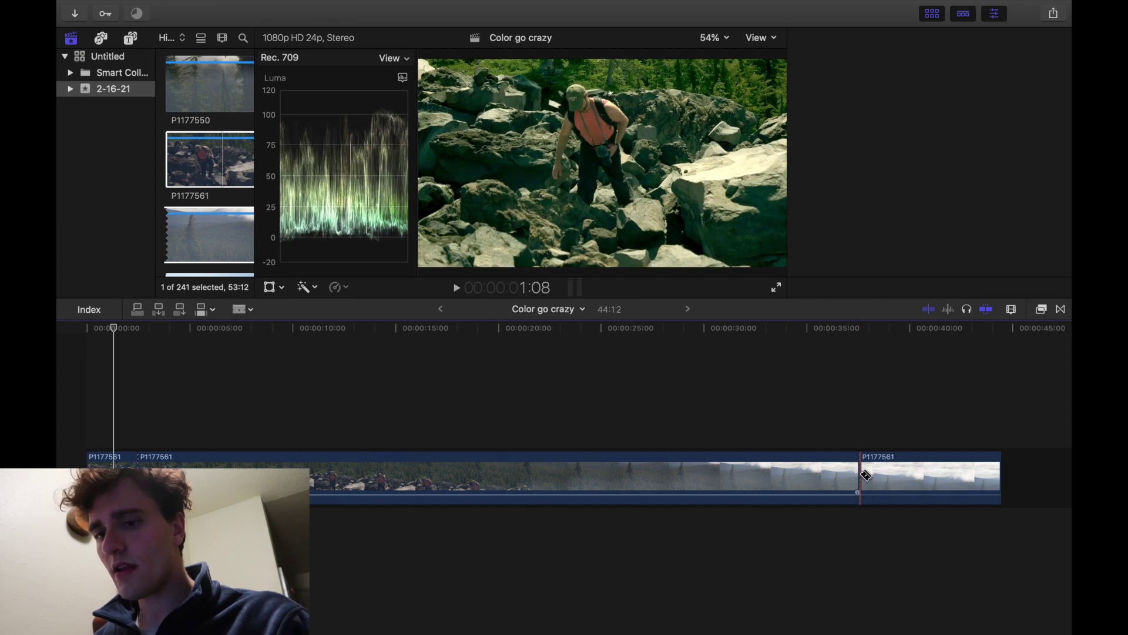
left_click(731, 491)
key("Delete")
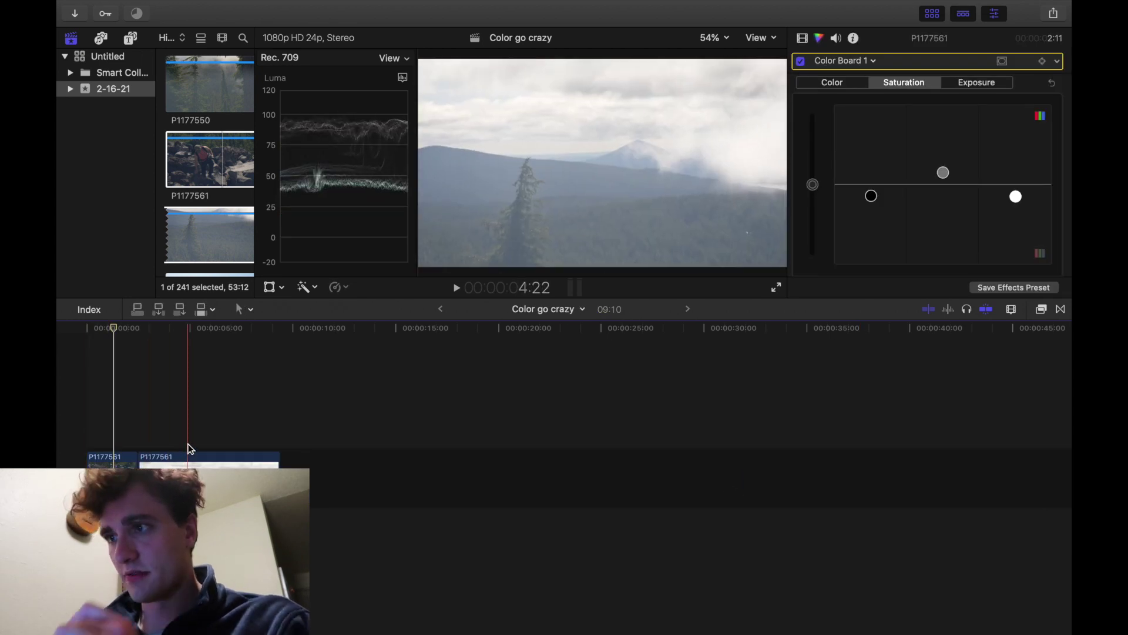
Park the playhead at 5:00, select the mountain clip, and toggle the video scopes off and on.
left_click(189, 441)
left_click(191, 460)
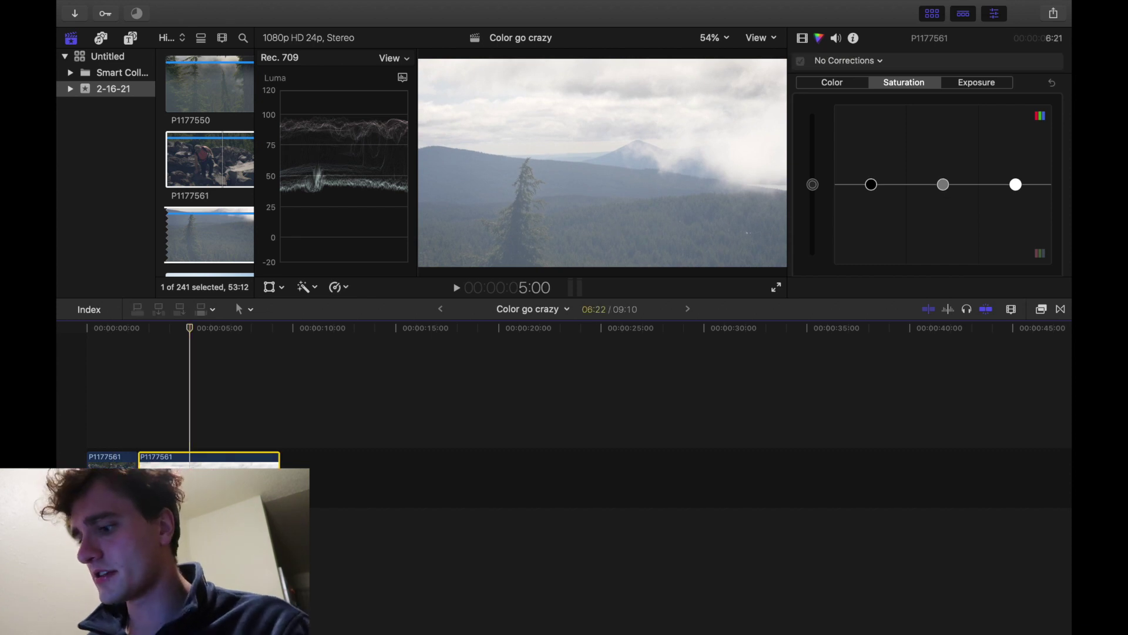
key("super+7")
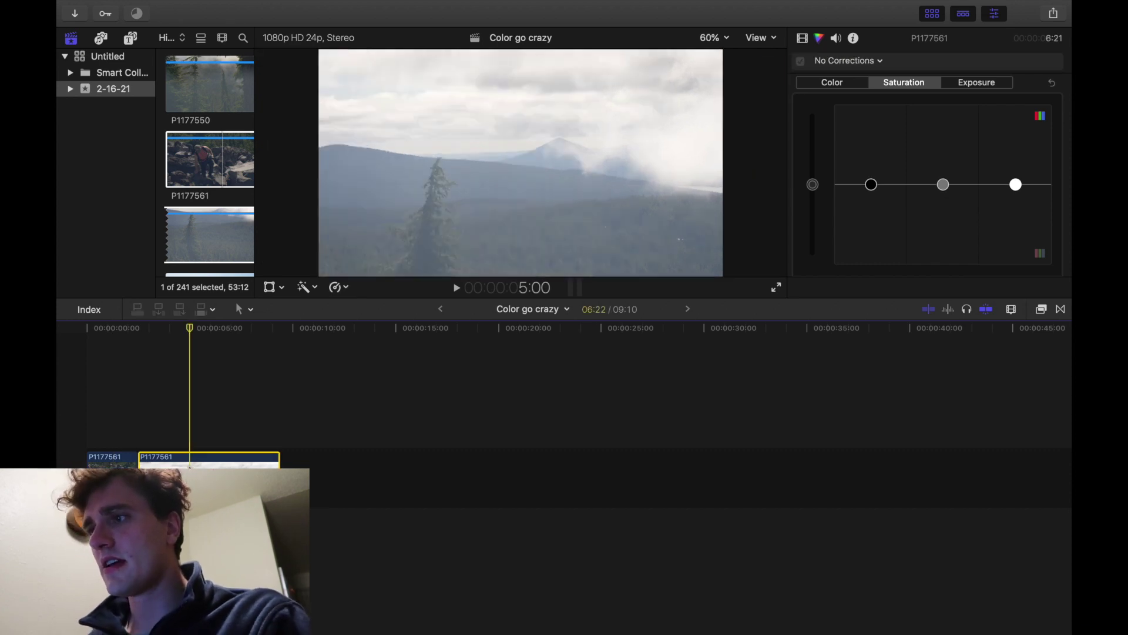
key("super+7")
key("super+7")
key("super+7")
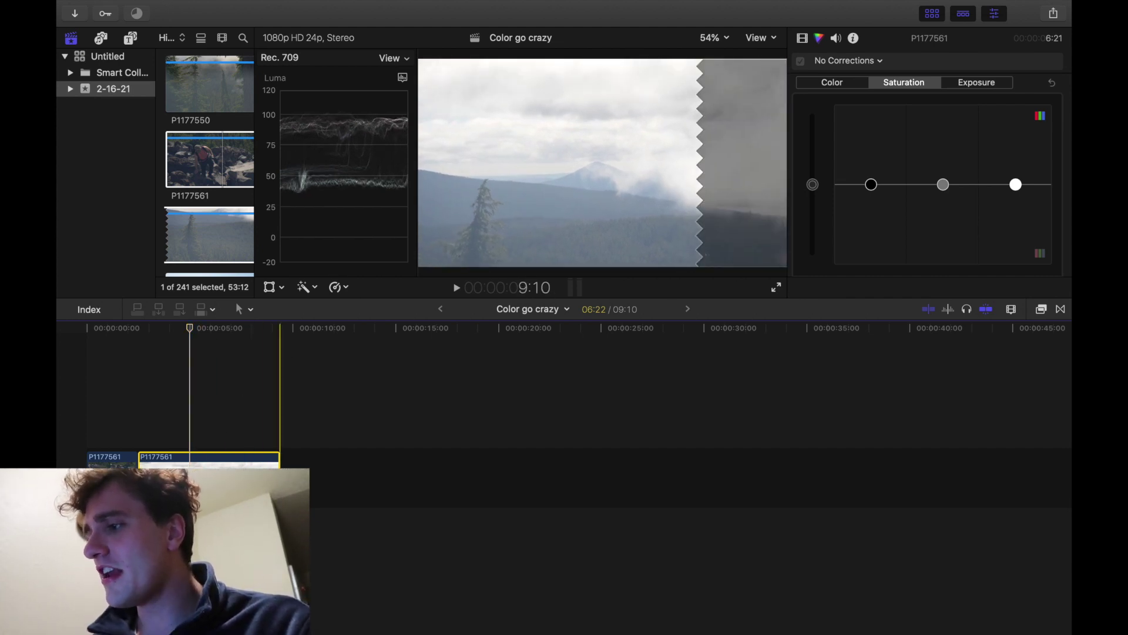
Trim the end of the mountain clip so the timeline ends at 7:00, and reselect the clip.
left_click_drag(279, 458, 228, 459)
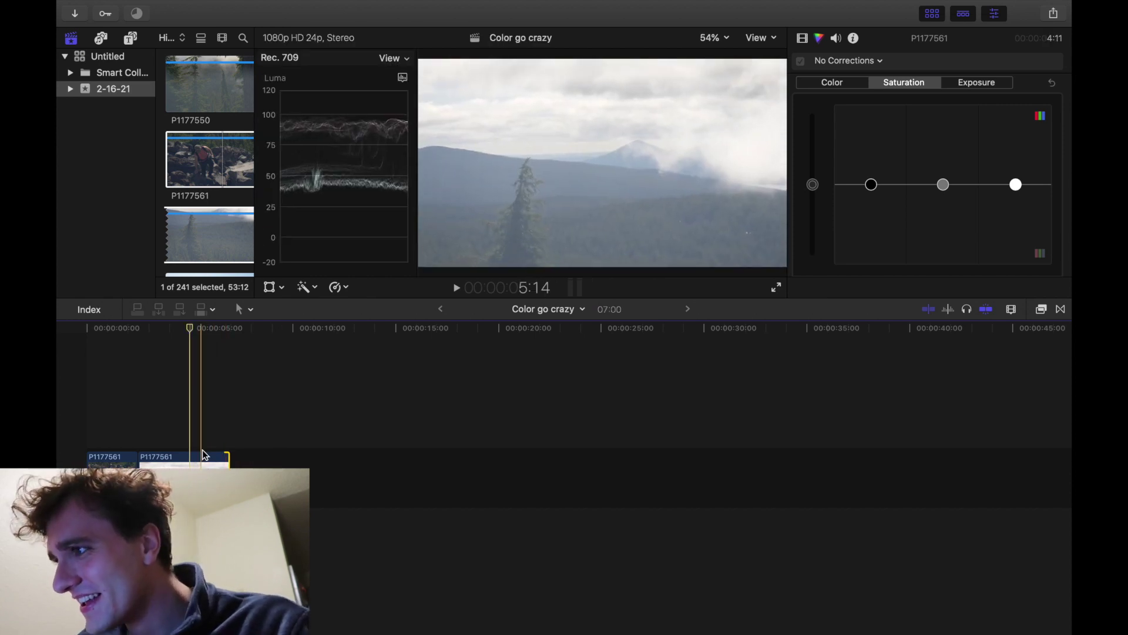
left_click(187, 457)
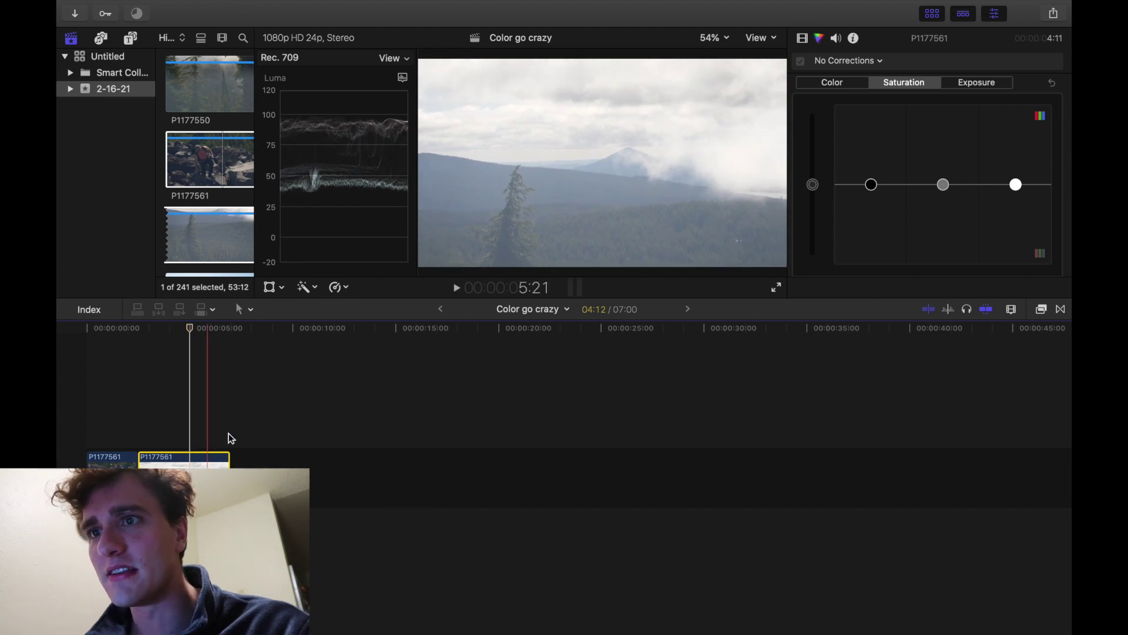
Lower the mountain clip's shadows exposure until the darkest luma levels sit near 0, and raise the midtones exposure slightly.
left_click(977, 83)
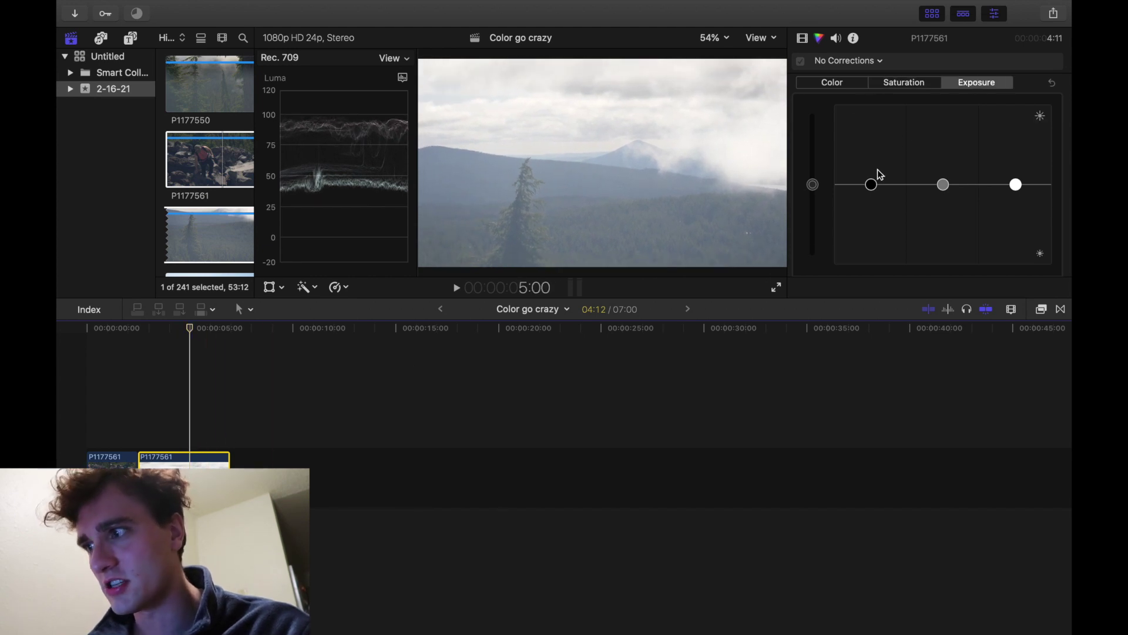
left_click_drag(871, 185, 870, 251)
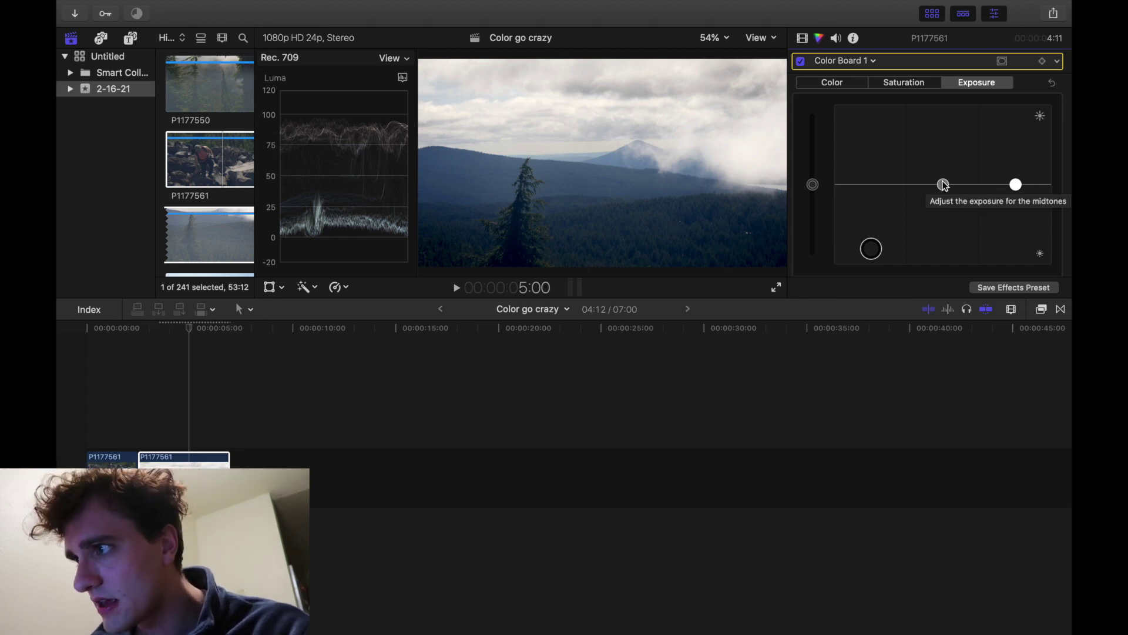
left_click_drag(944, 186, 946, 165)
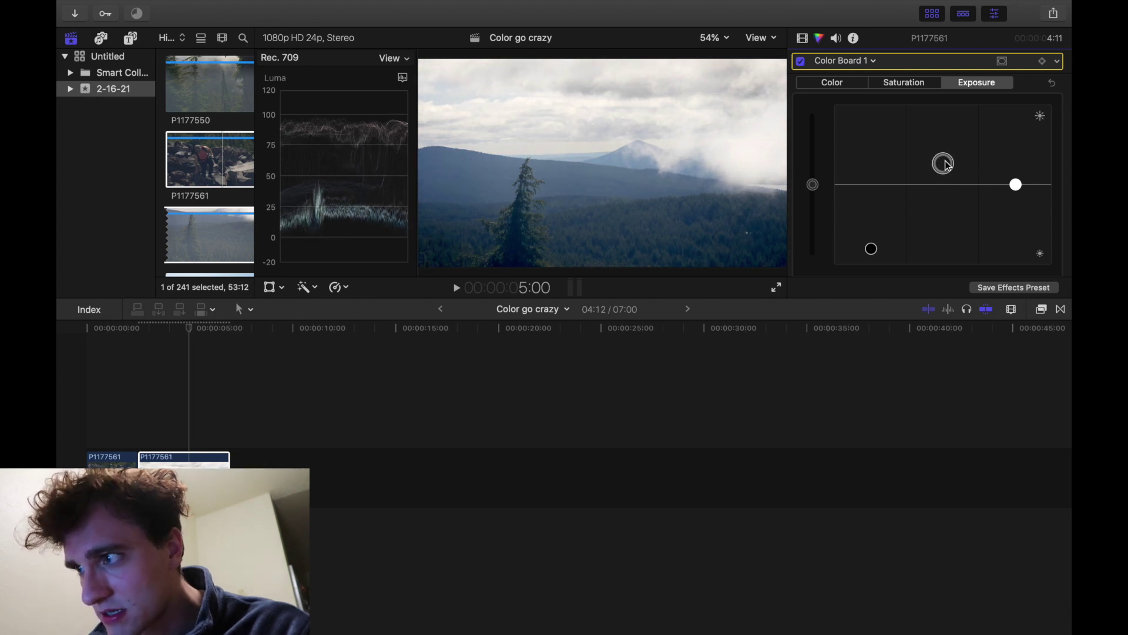
left_click_drag(872, 257, 873, 261)
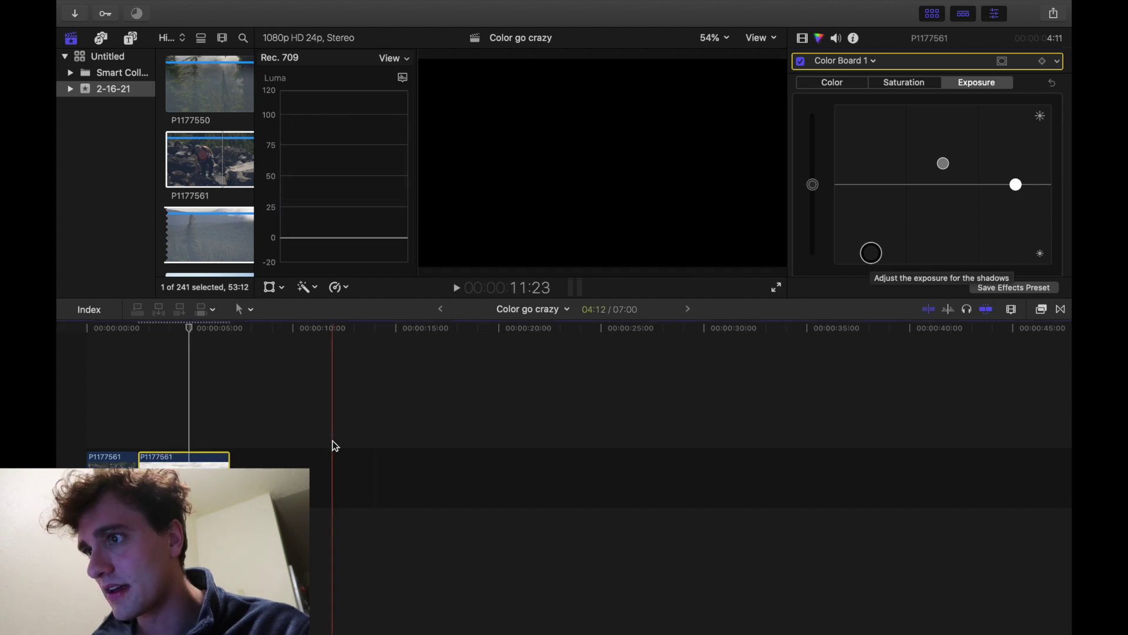
Compare the mountain clip with and without its Color Board correction, leaving the correction enabled.
left_click(188, 458)
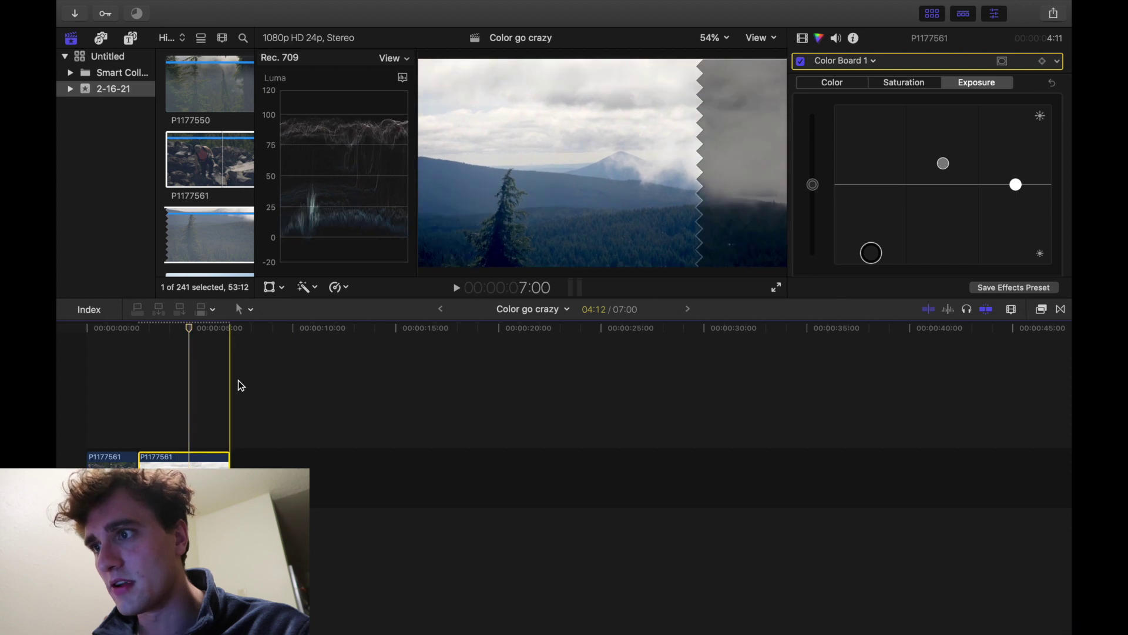
left_click(800, 61)
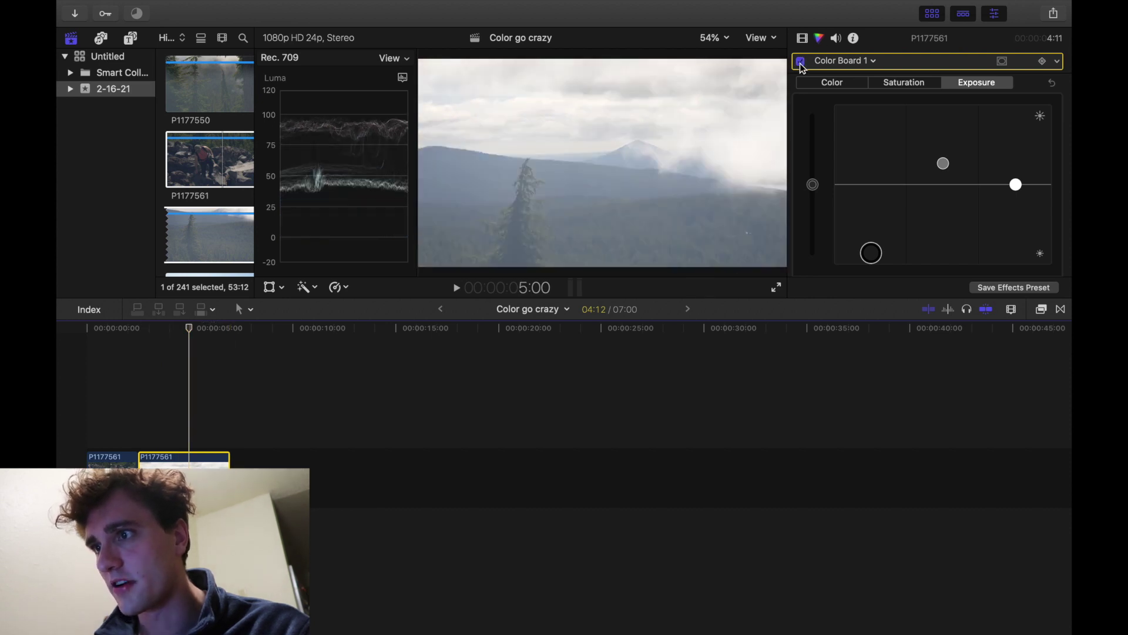
left_click(800, 61)
left_click(800, 61)
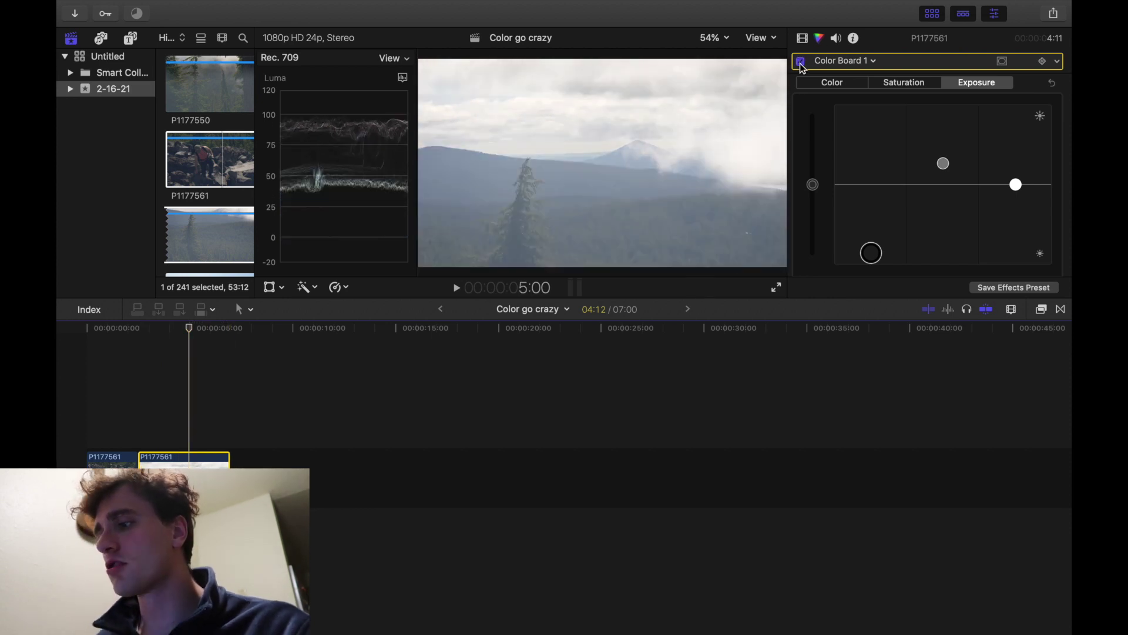
left_click(800, 62)
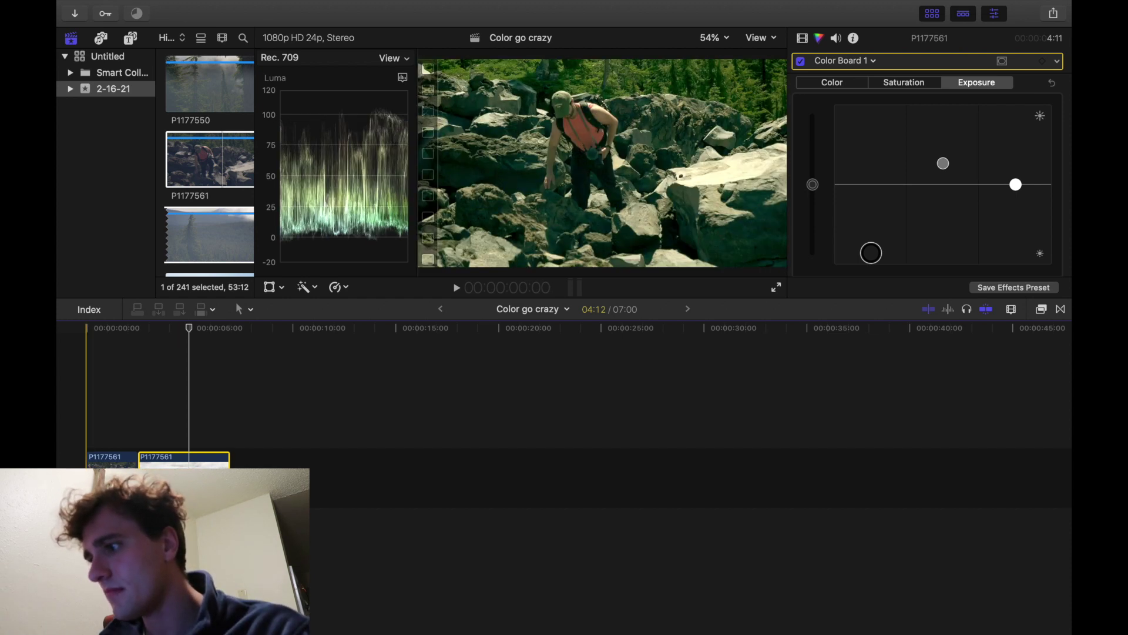
Trim the mountain clip's end so the timeline lasts 6:10, play back the edit, and reselect the clip at 4:11.
left_click(228, 474)
left_click_drag(228, 474, 216, 474)
key("space")
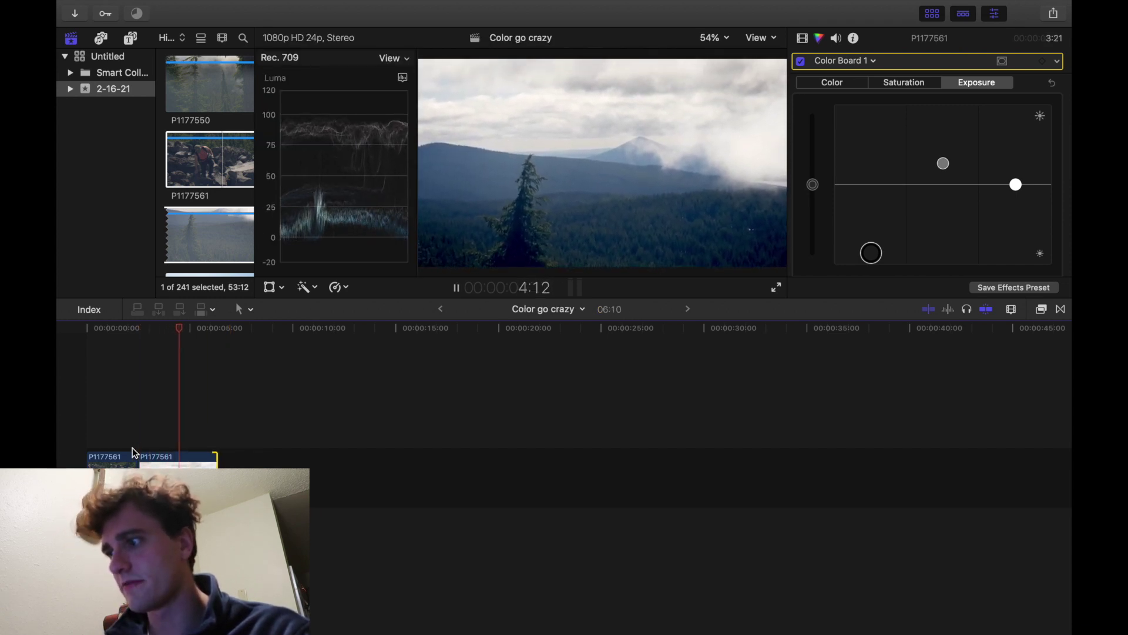
key("space")
left_click(179, 458)
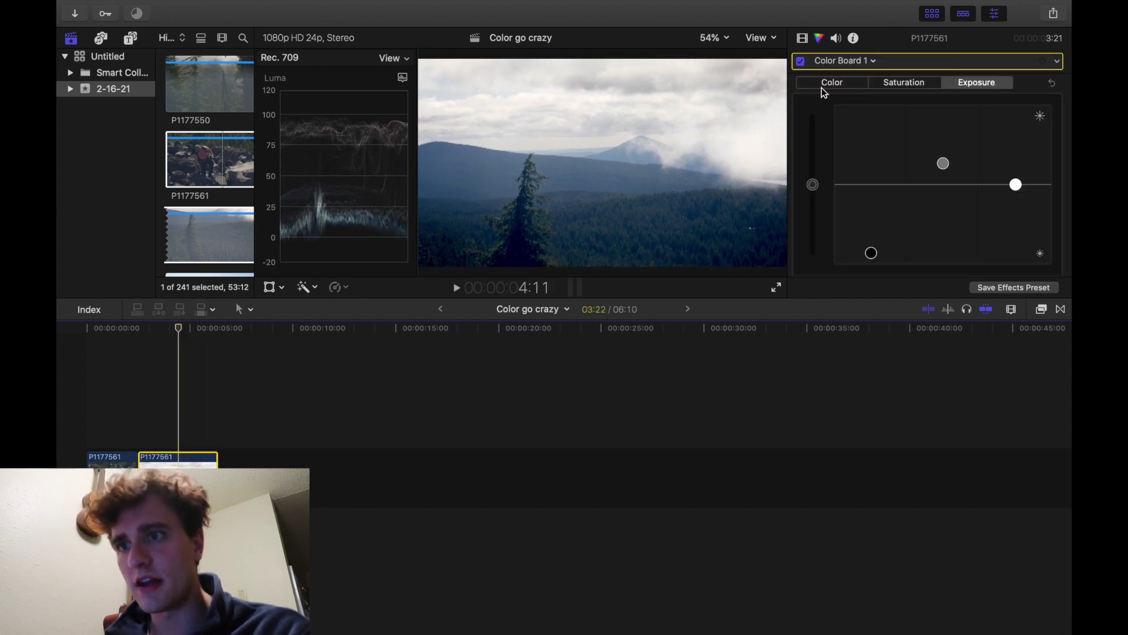
Give the mountain clip's master color a yellow tint at 72° and 18%.
left_click(822, 87)
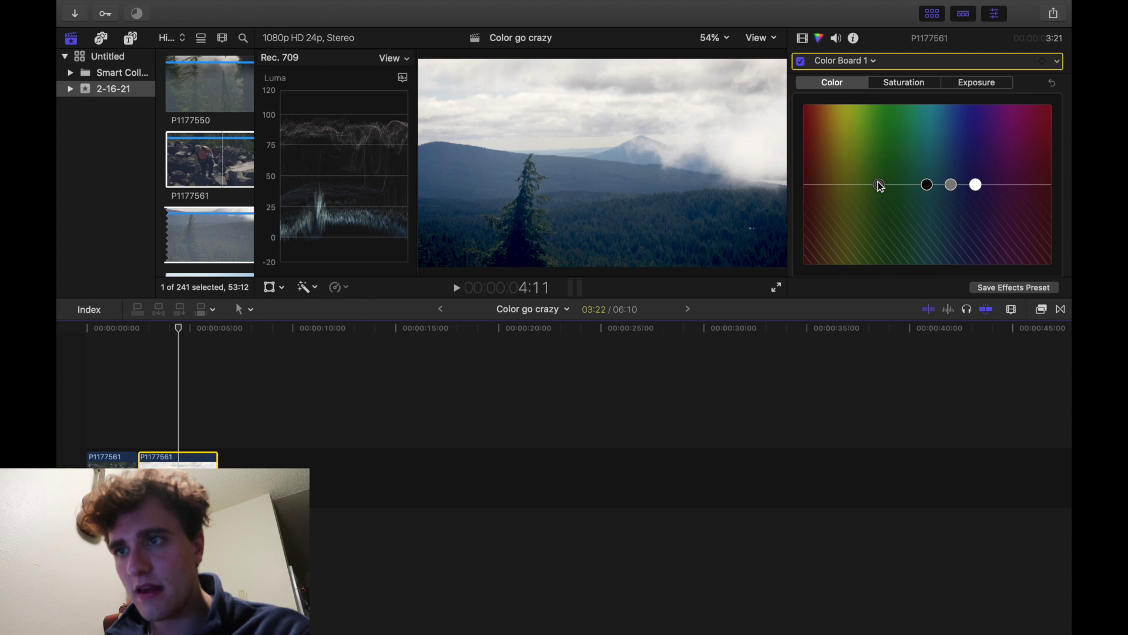
left_click_drag(880, 185, 852, 171)
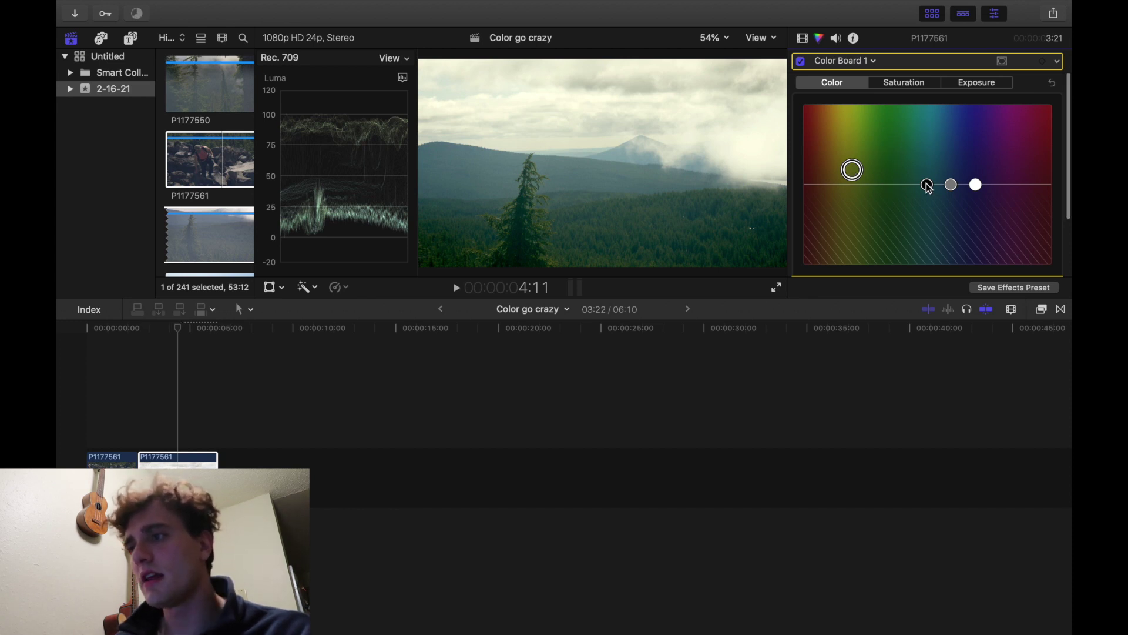
scroll(927, 187, "down", 1)
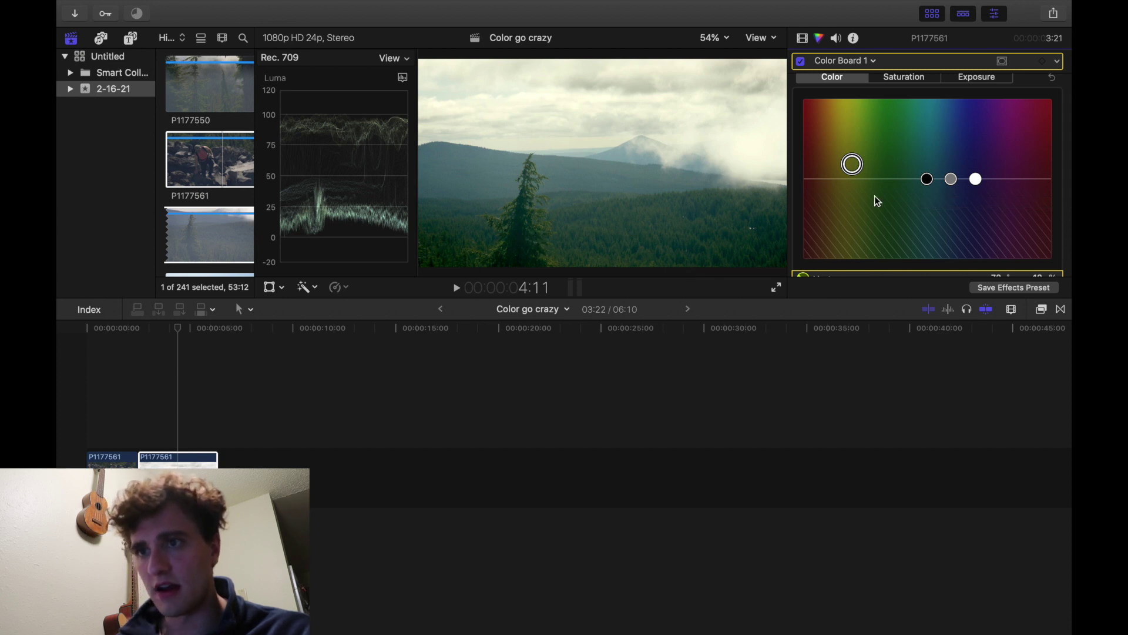
Tint the mountain clip's shadows and midtones teal at 193° and 20%, and its highlights orange at 42° and 26%.
left_click(927, 180)
left_click_drag(929, 172, 939, 168)
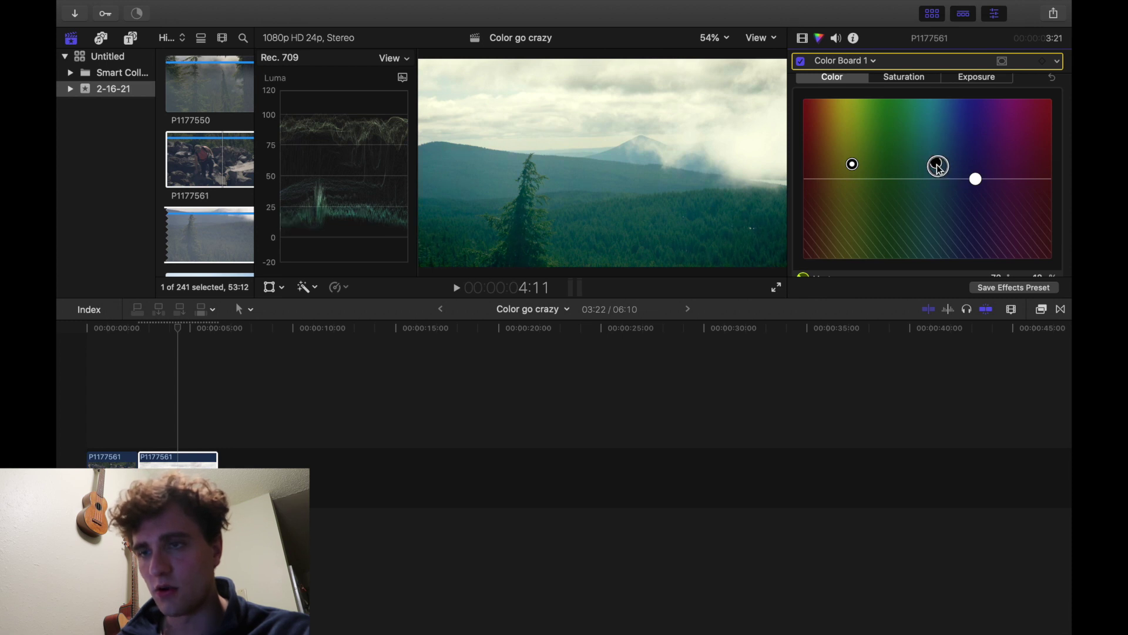
scroll(938, 166, "down", 1)
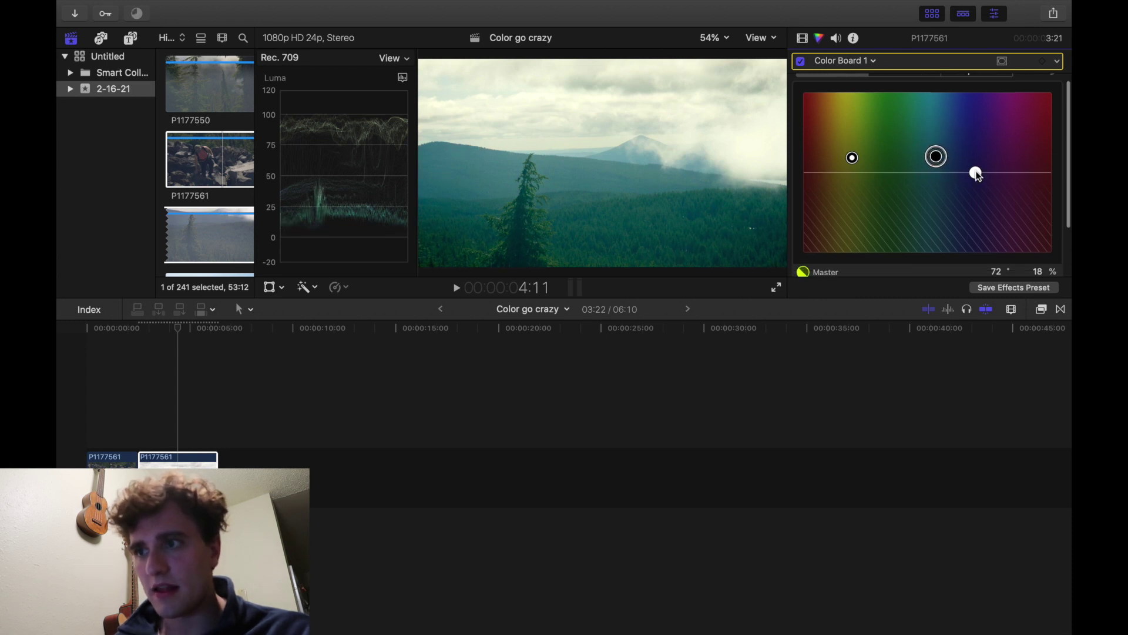
left_click_drag(865, 171, 834, 156)
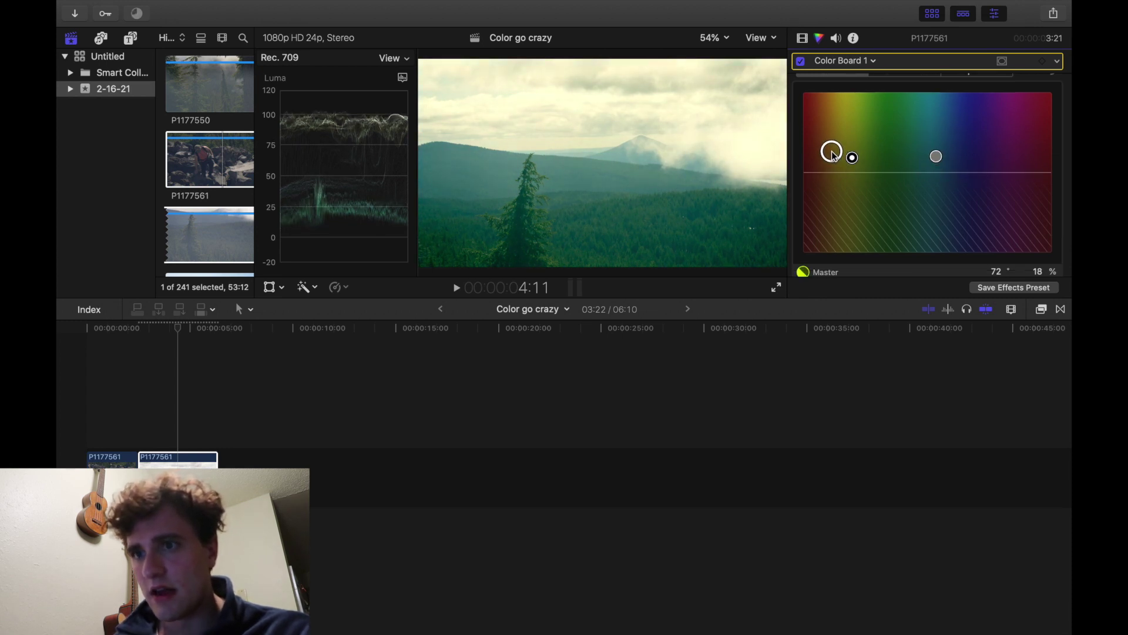
scroll(849, 158, "down", 5)
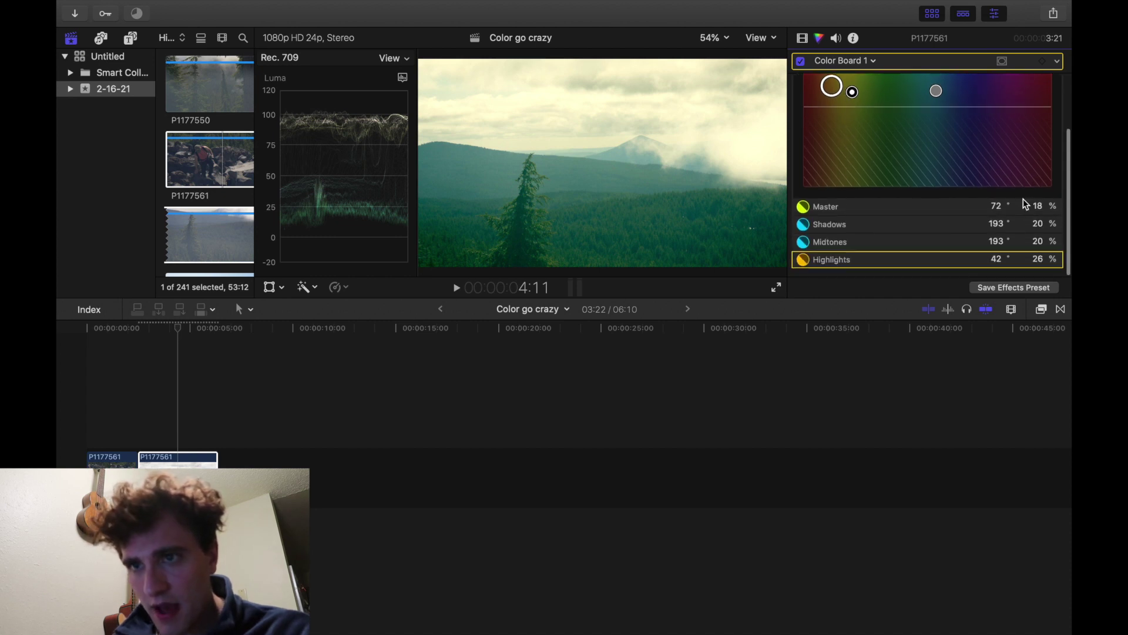
Set the master tint to 88° and 10%, and raise the highlights tint to 30%.
left_click_drag(1038, 205, 1038, 207)
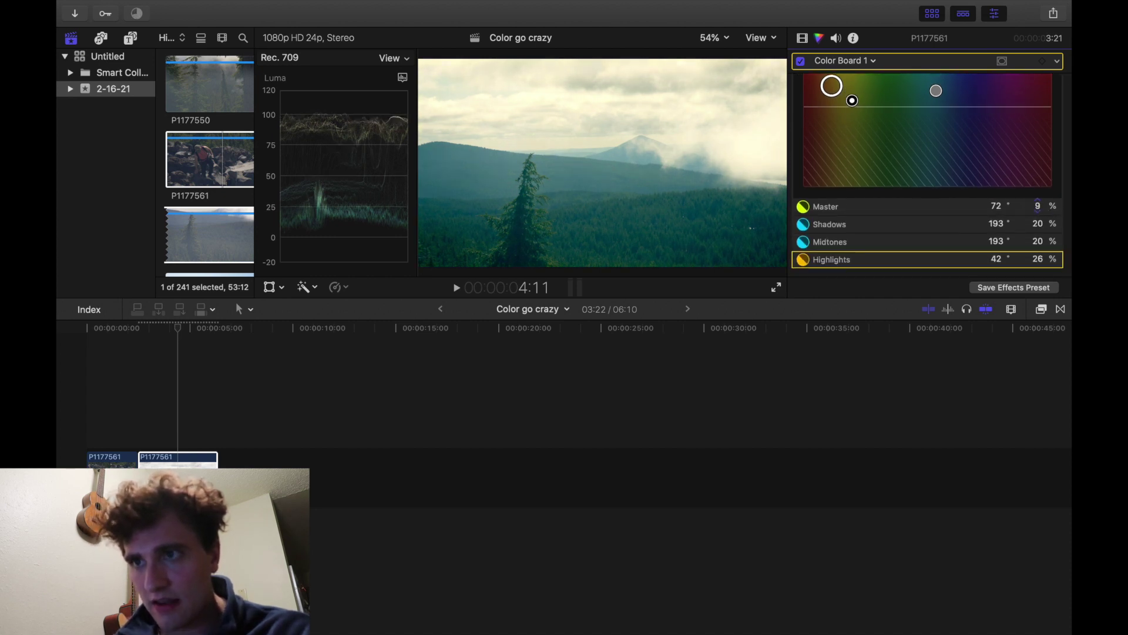
left_click(853, 99)
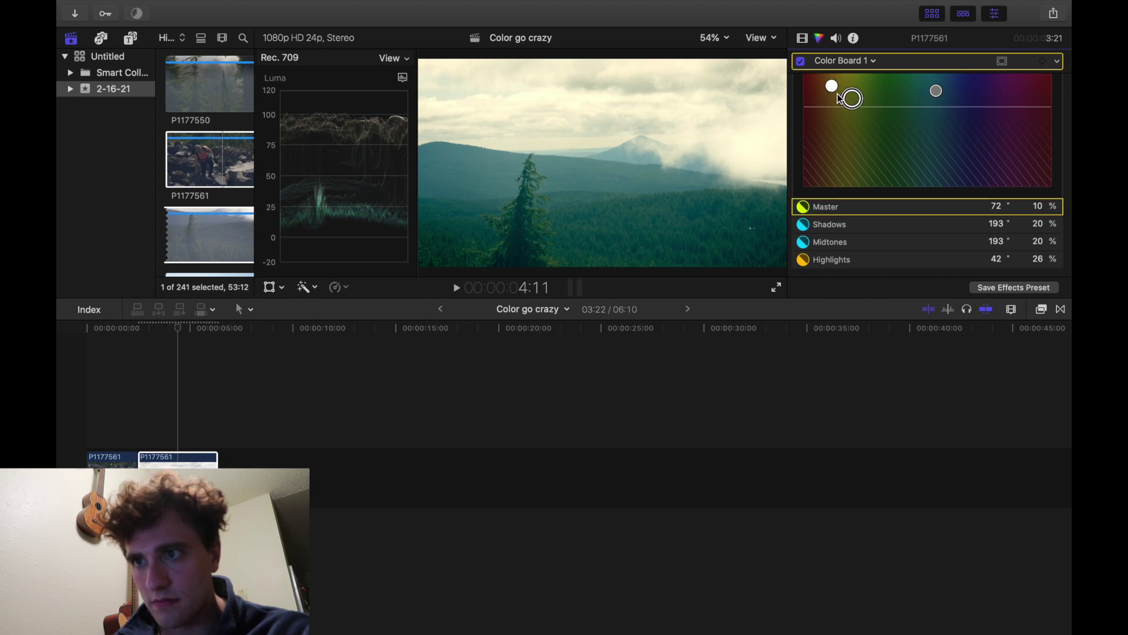
left_click_drag(852, 99, 864, 97)
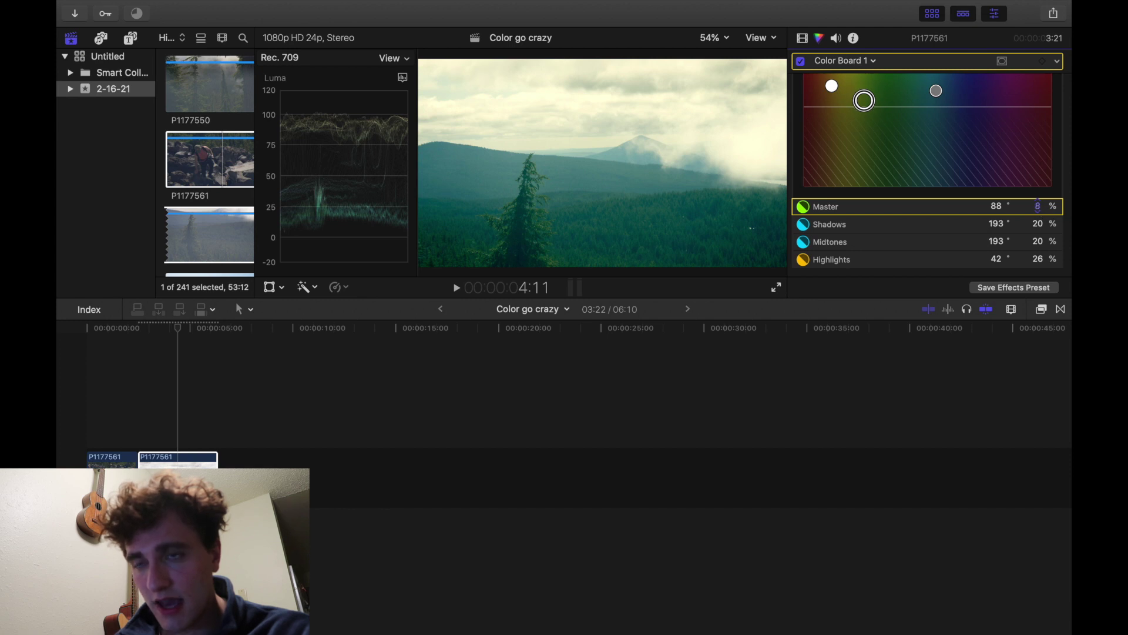
left_click_drag(1038, 206, 1038, 221)
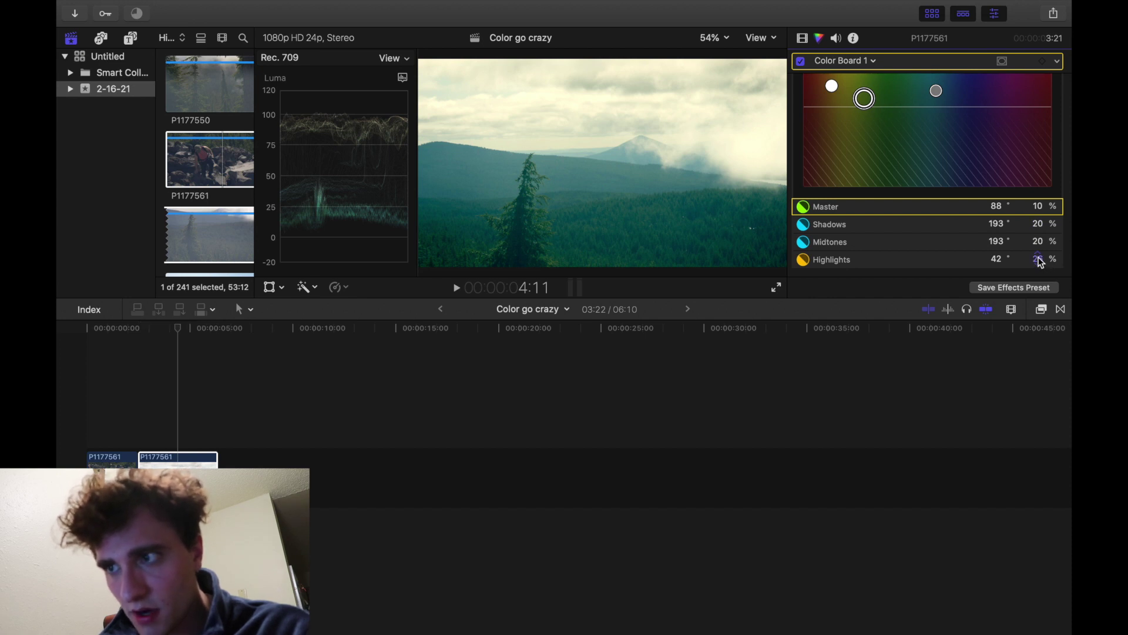
left_click_drag(1038, 259, 1038, 252)
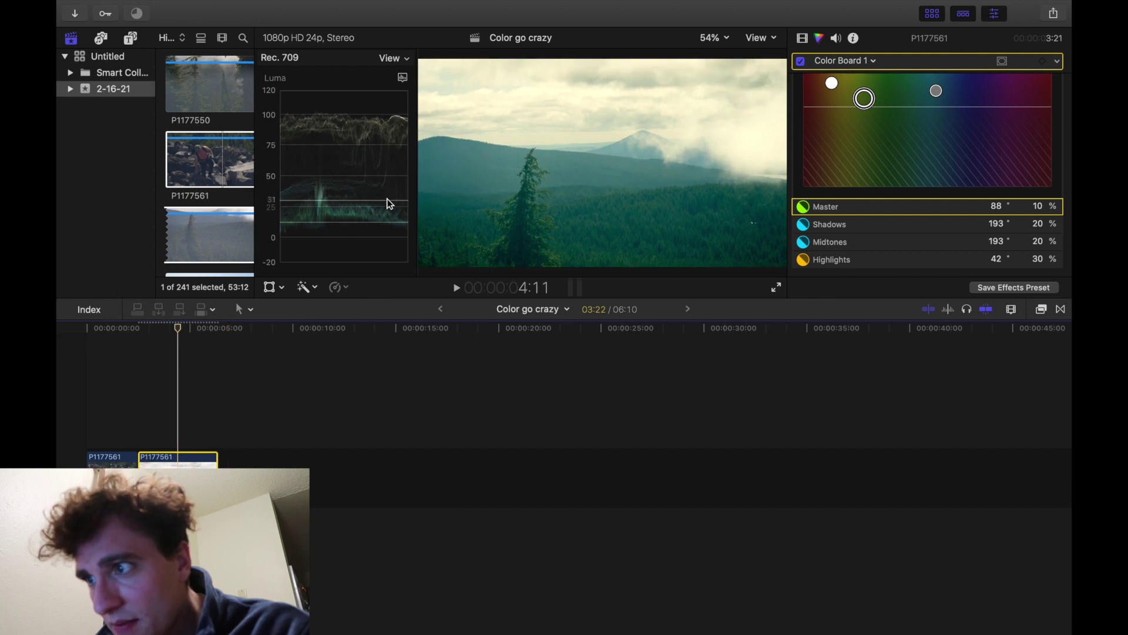
Disable and re-enable the Color Board correction to compare the teal-and-orange tint with the original mountain shot.
left_click(801, 61)
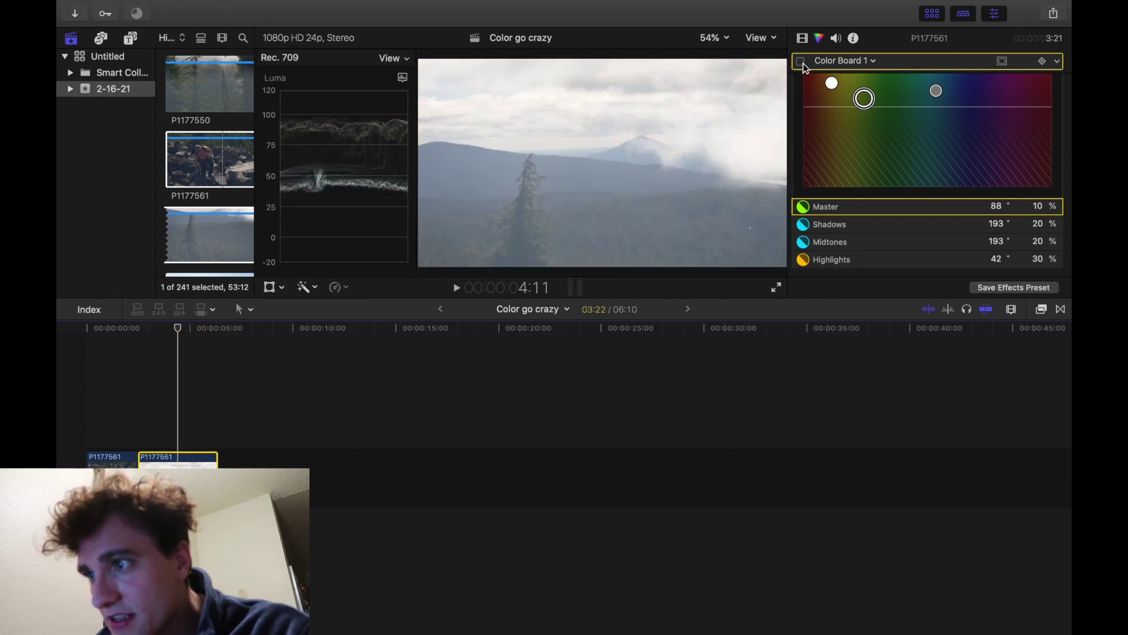
left_click(802, 62)
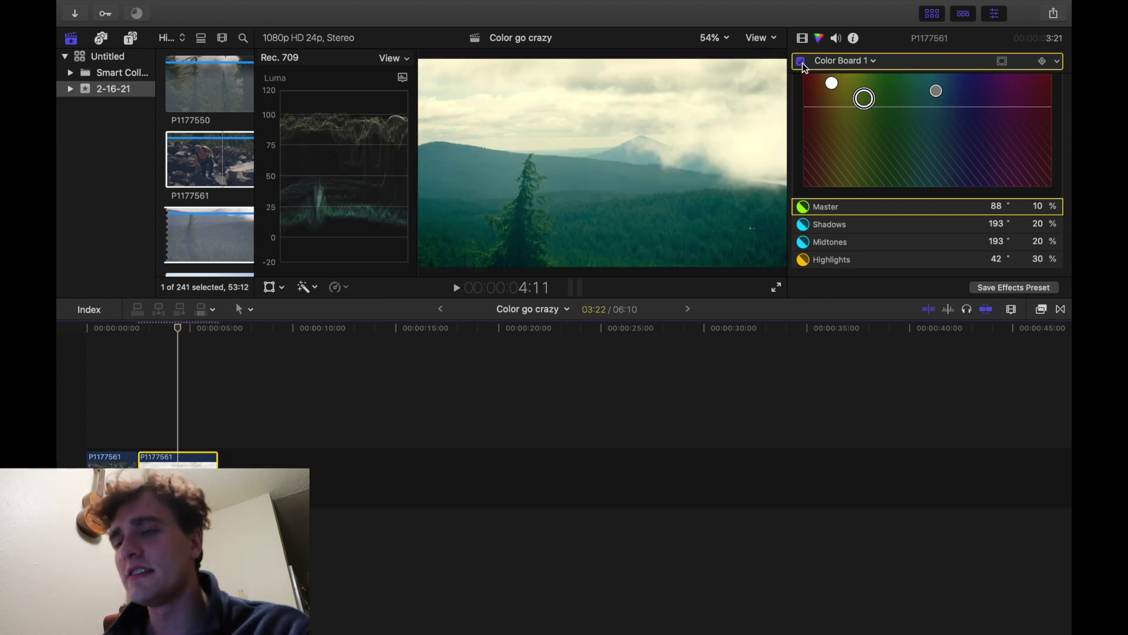
scroll(842, 118, "up", 3)
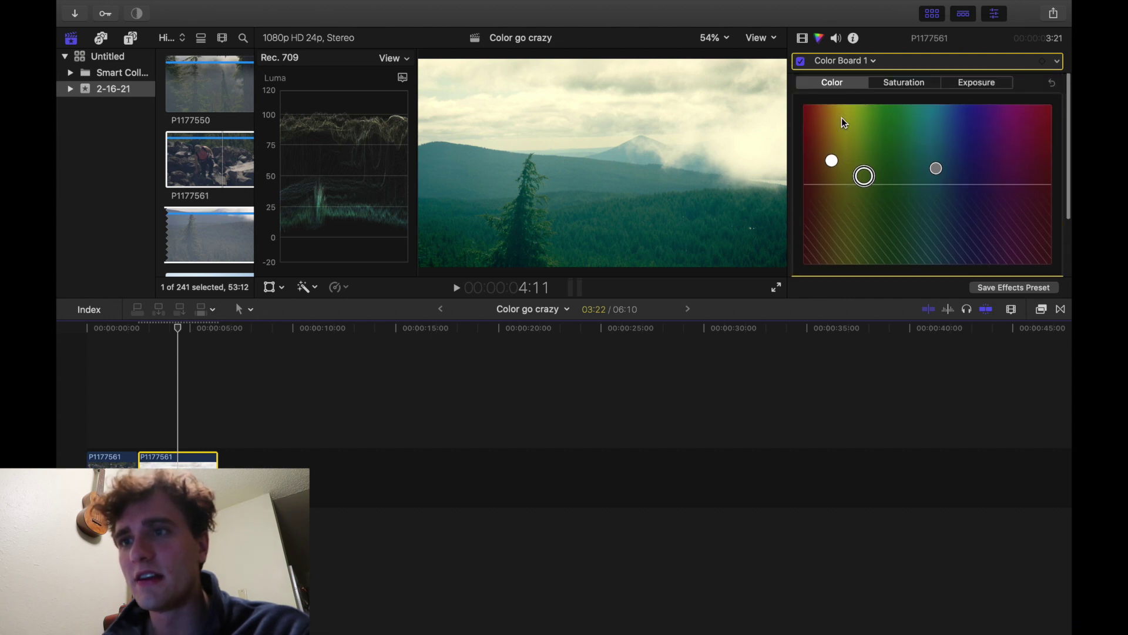
Set the mountain clip's saturation to -10% for shadows, 15% for midtones and -10% for highlights.
left_click(900, 83)
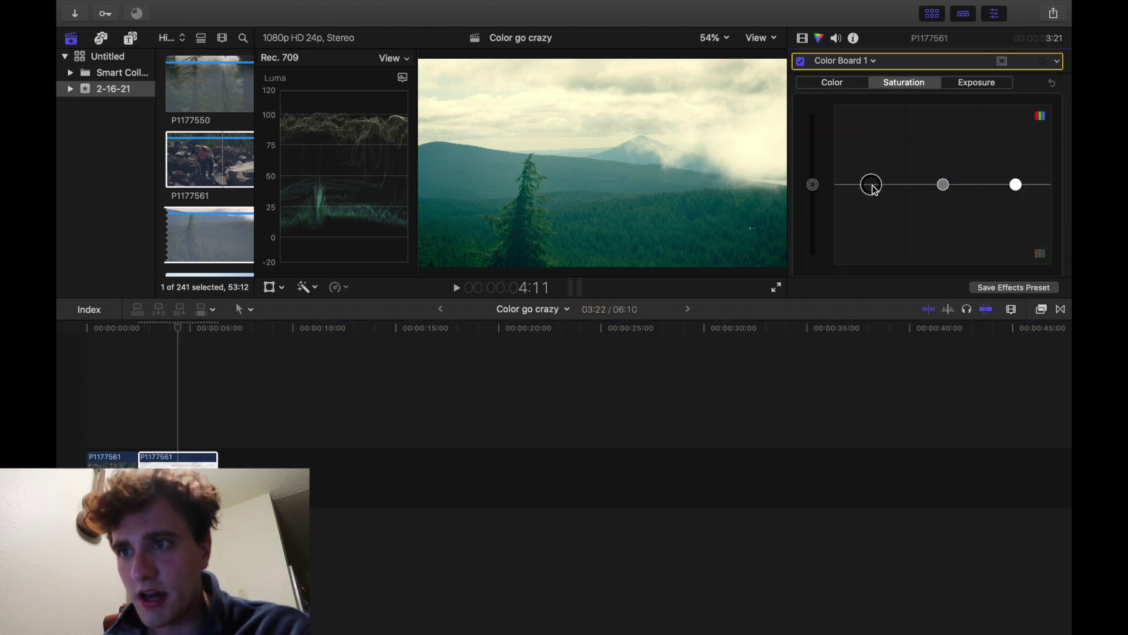
left_click_drag(874, 186, 872, 194)
scroll(874, 197, "down", 3)
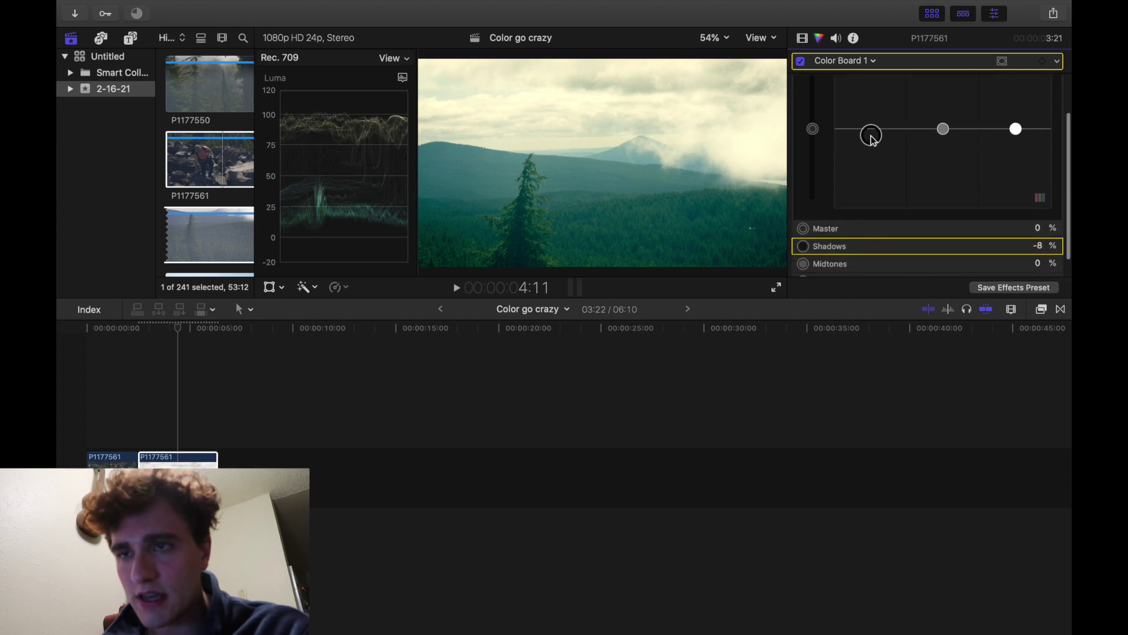
left_click_drag(874, 136, 873, 142)
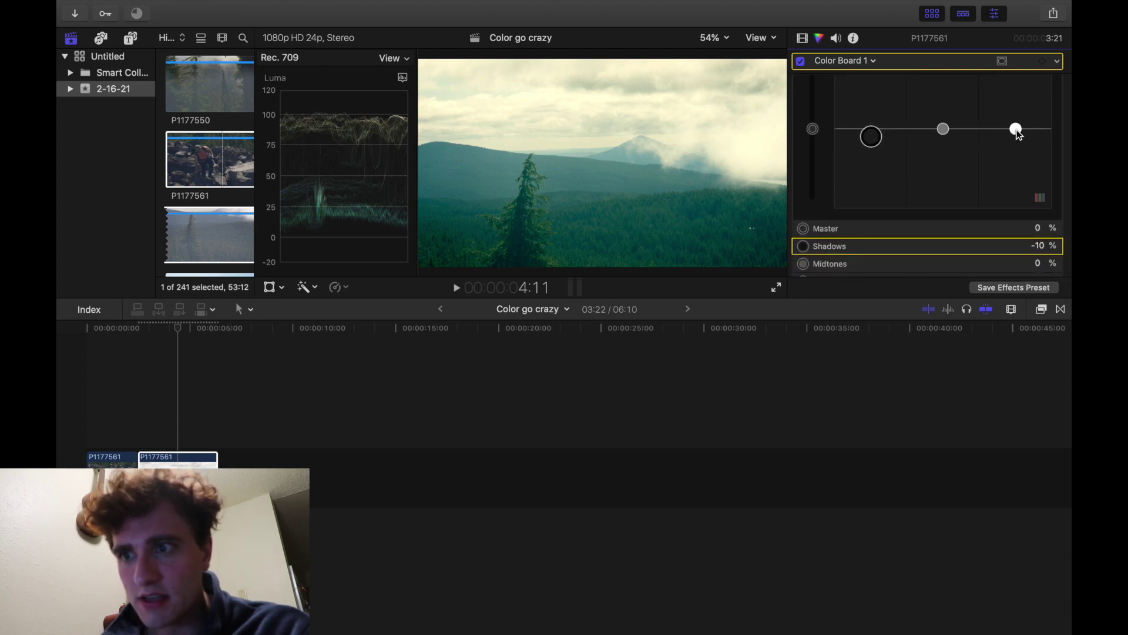
left_click(1016, 129)
scroll(1016, 136, "down", 2)
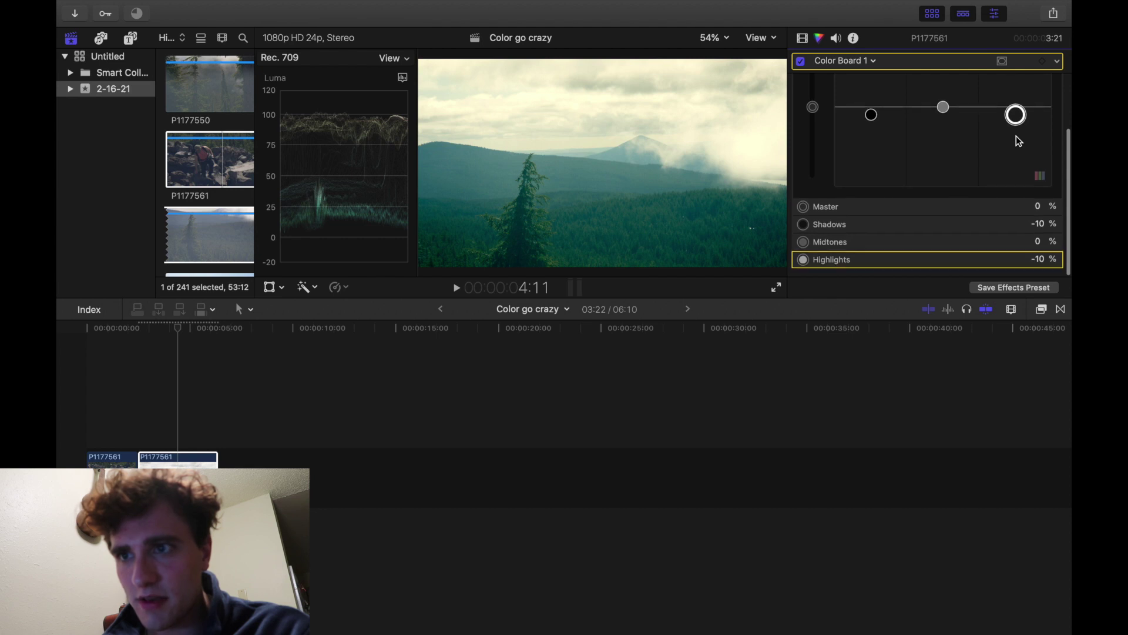
scroll(1017, 136, "up", 3)
left_click(943, 144)
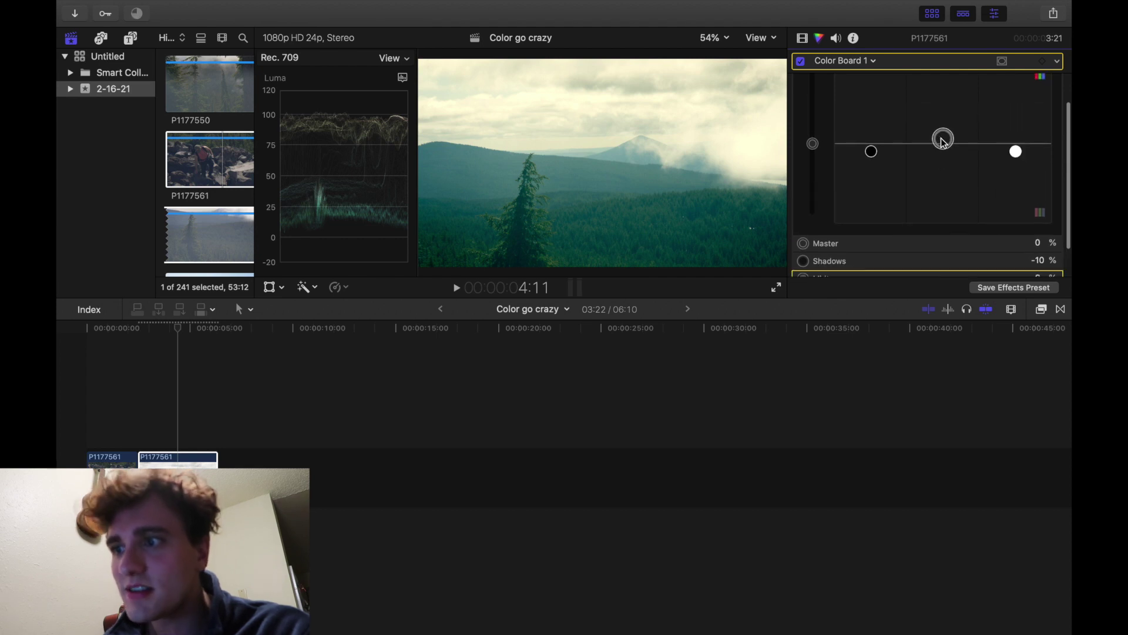
left_click_drag(943, 143, 946, 137)
scroll(945, 134, "down", 2)
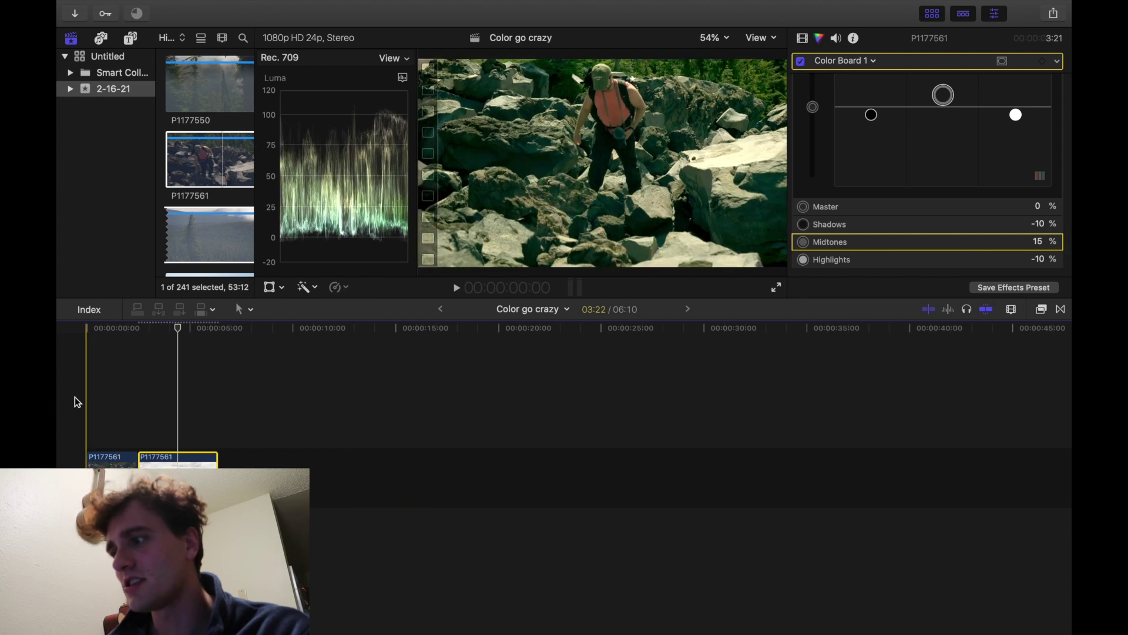
Hide the video scopes and trim the mountain clip's end to the playhead, stopped at 5:05 during playback.
key("space")
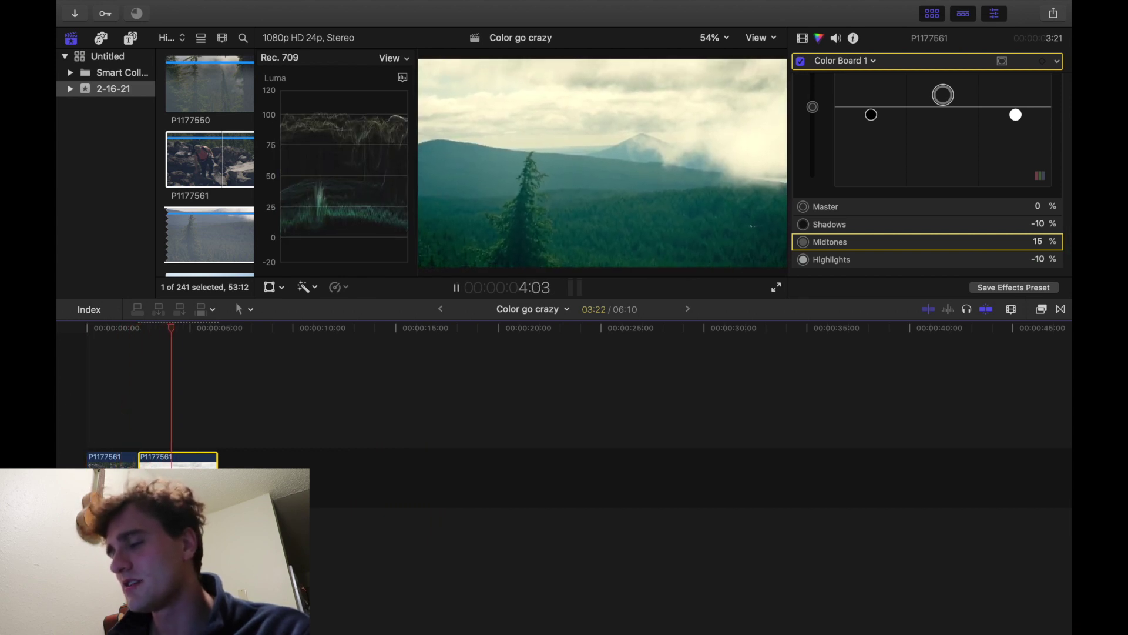
key("space")
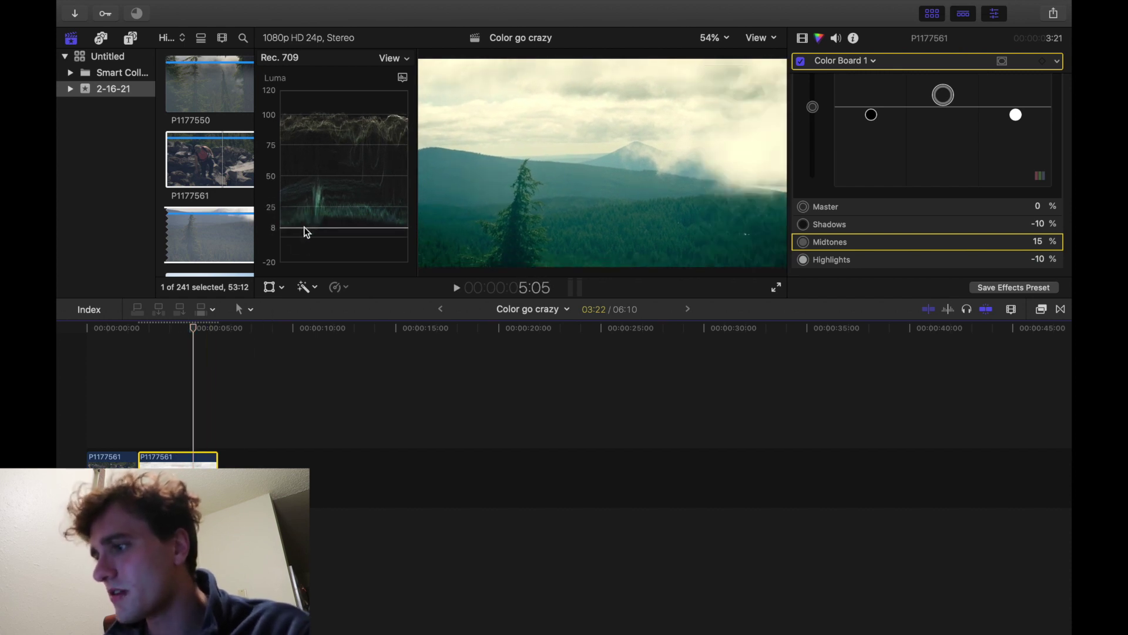
key("super+7")
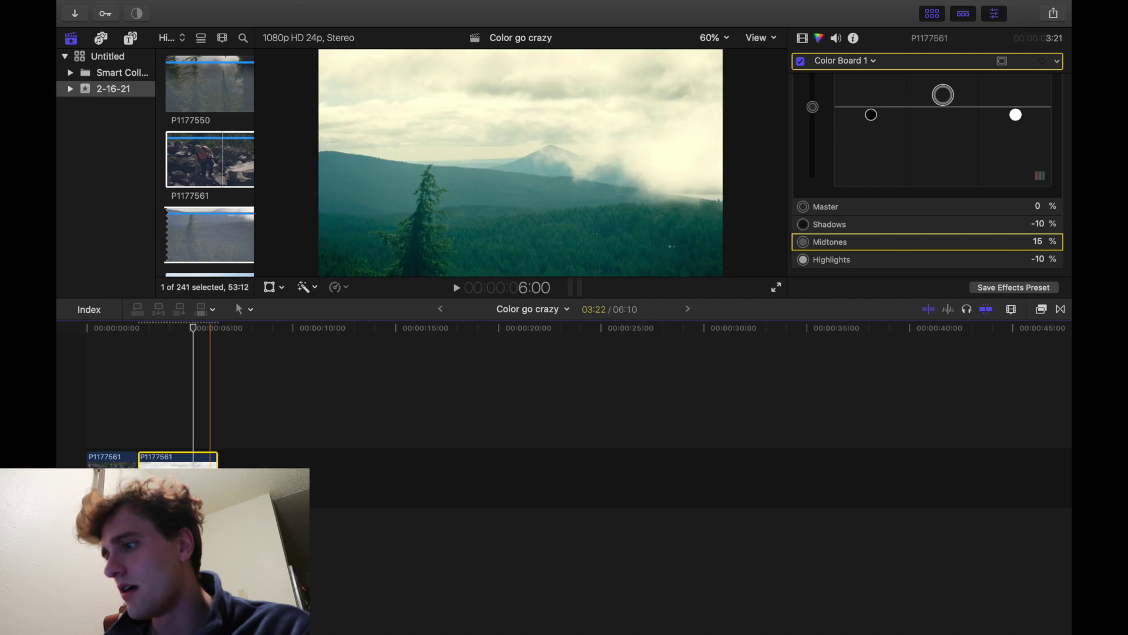
left_click_drag(217, 460, 192, 459)
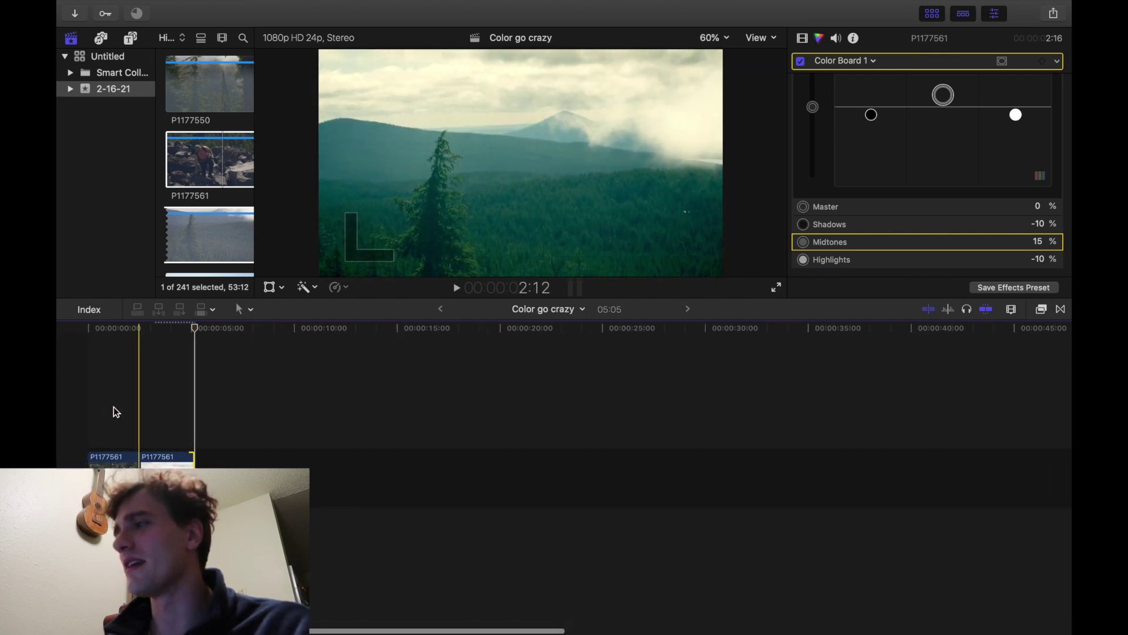
Find clip GH010087 among the event's footage and append it to the timeline after the mountain clip.
scroll(186, 189, "up", 3)
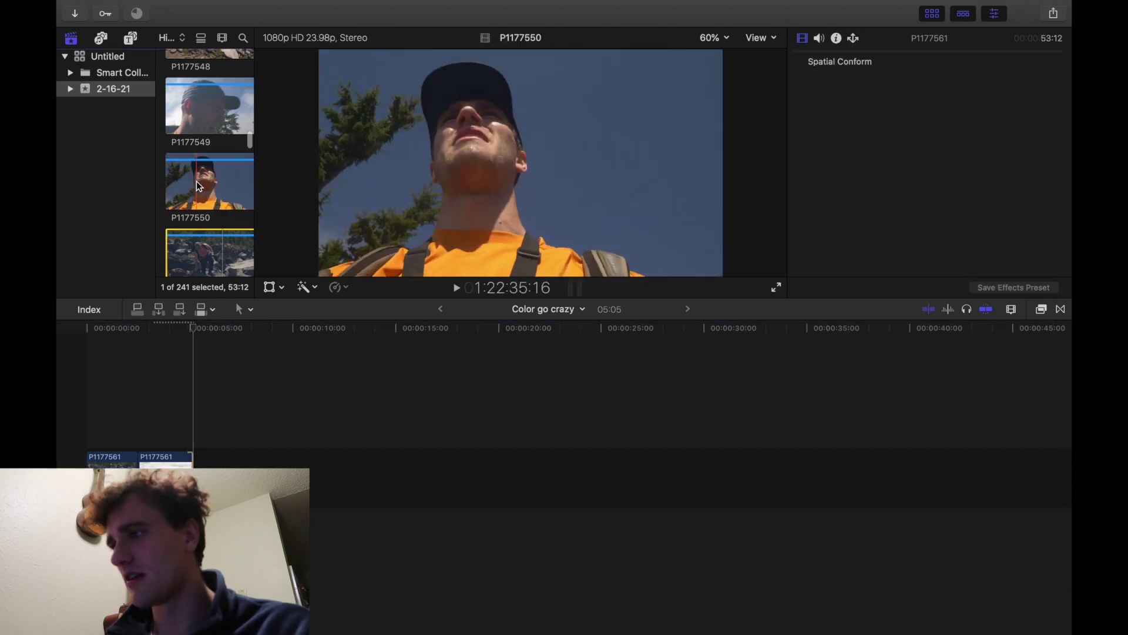
scroll(203, 186, "down", 8)
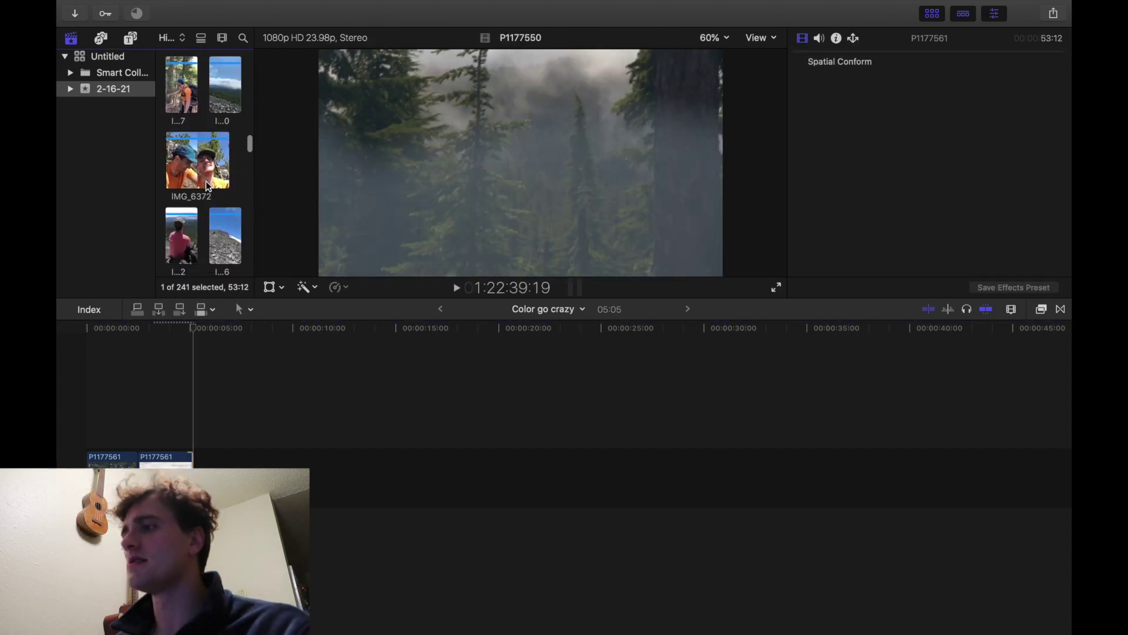
scroll(205, 181, "down", 10)
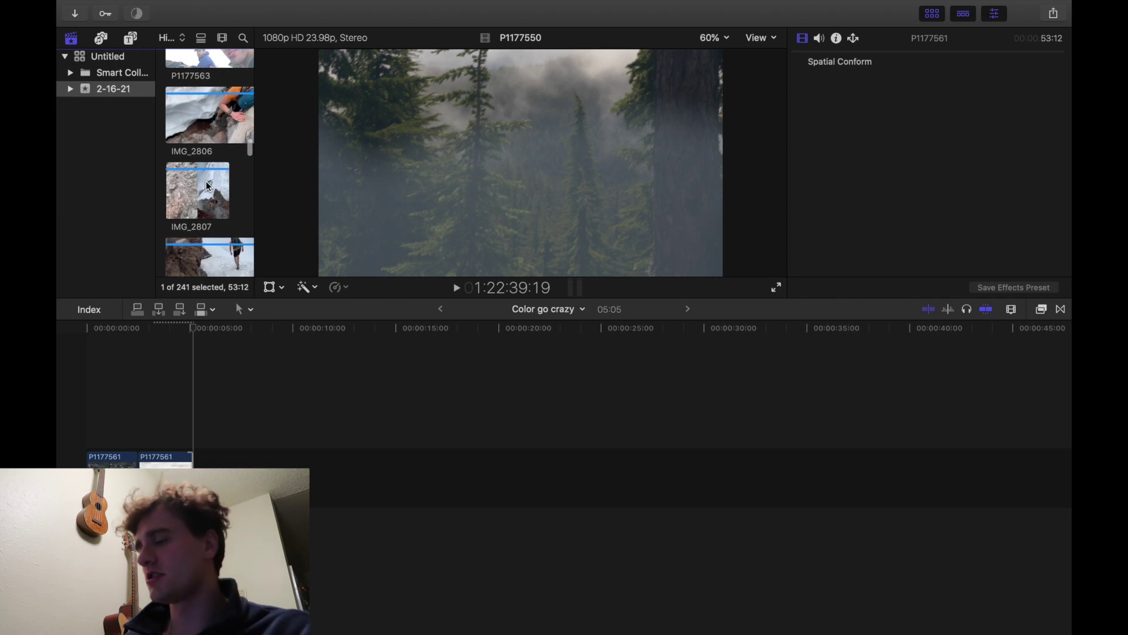
scroll(205, 186, "down", 10)
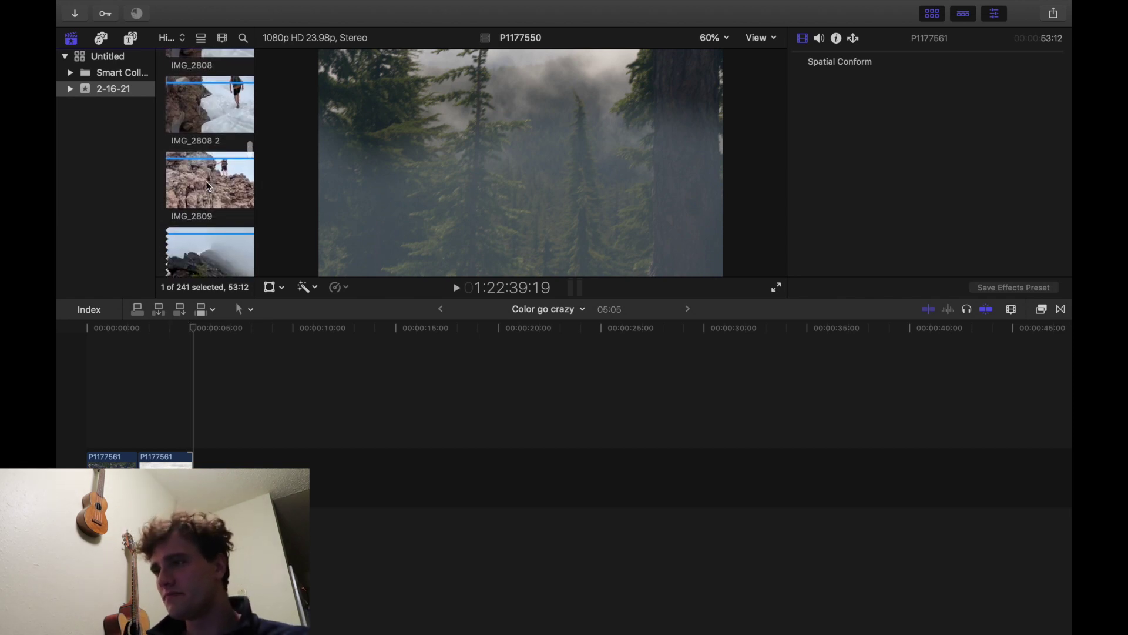
scroll(207, 186, "down", 10)
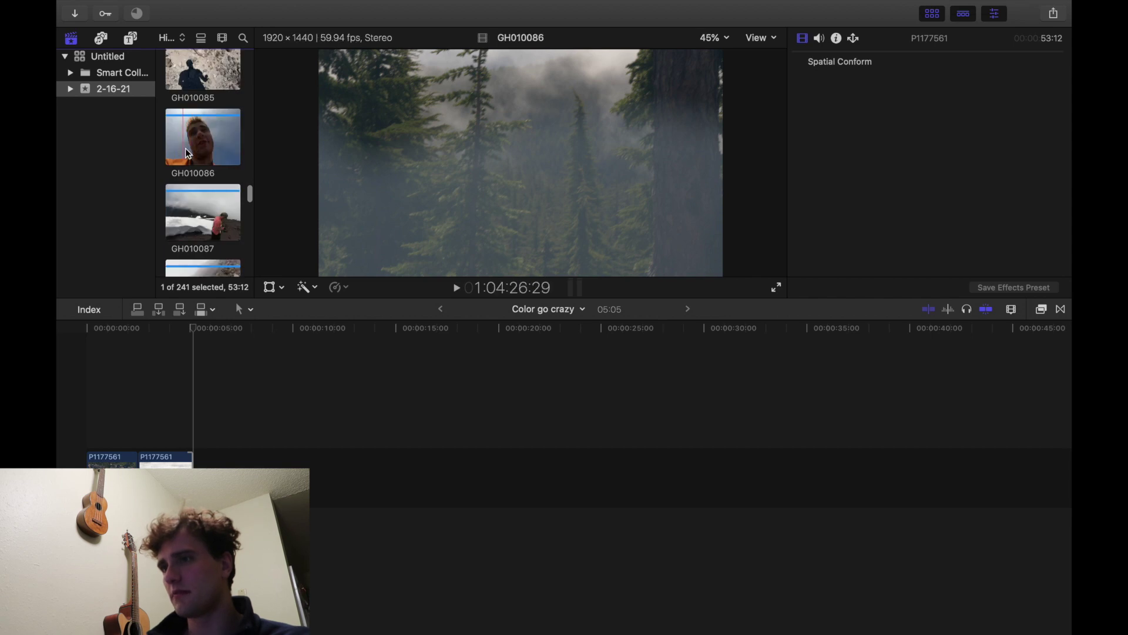
left_click(187, 214)
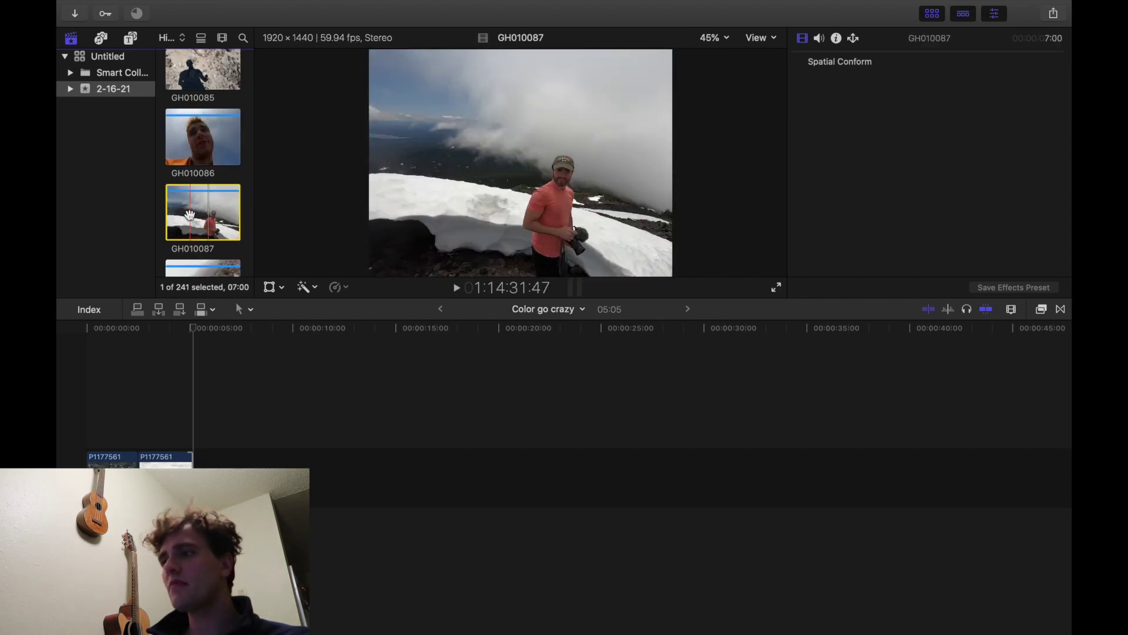
left_click_drag(179, 217, 223, 482)
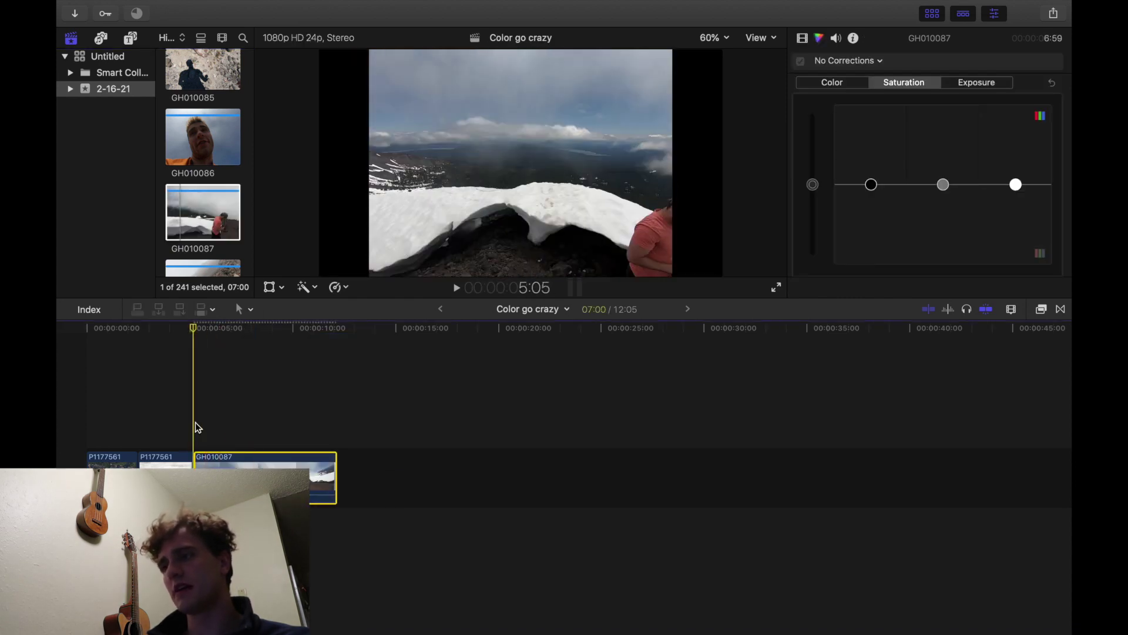
Crop the GH010087 clip with the Crop option so that it fills the frame.
left_click(268, 287)
left_click(282, 288)
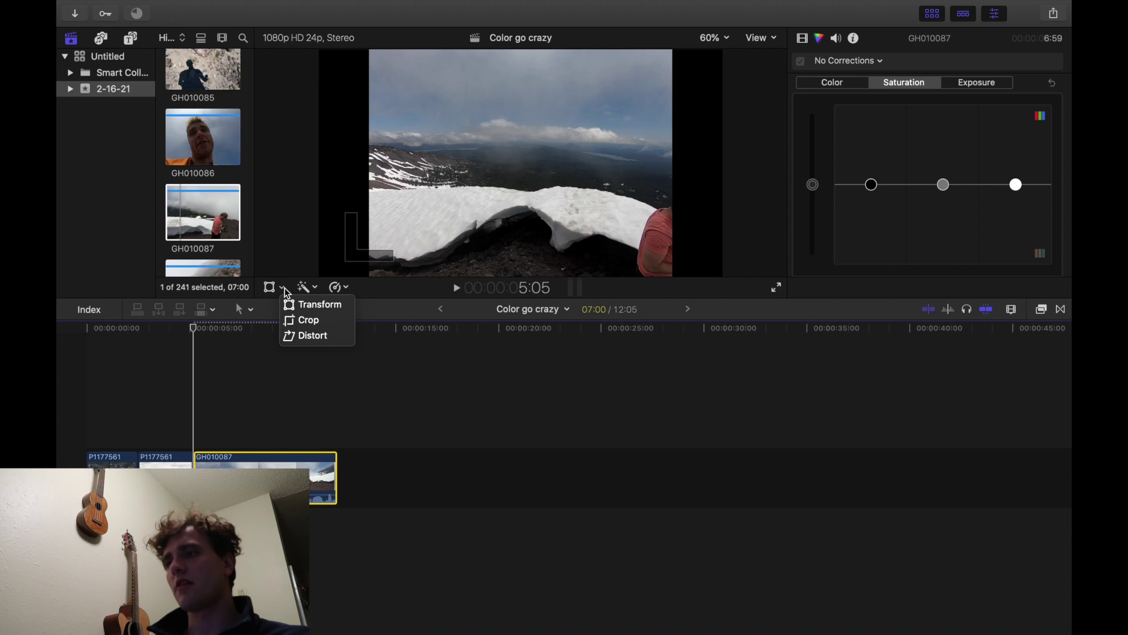
left_click(306, 319)
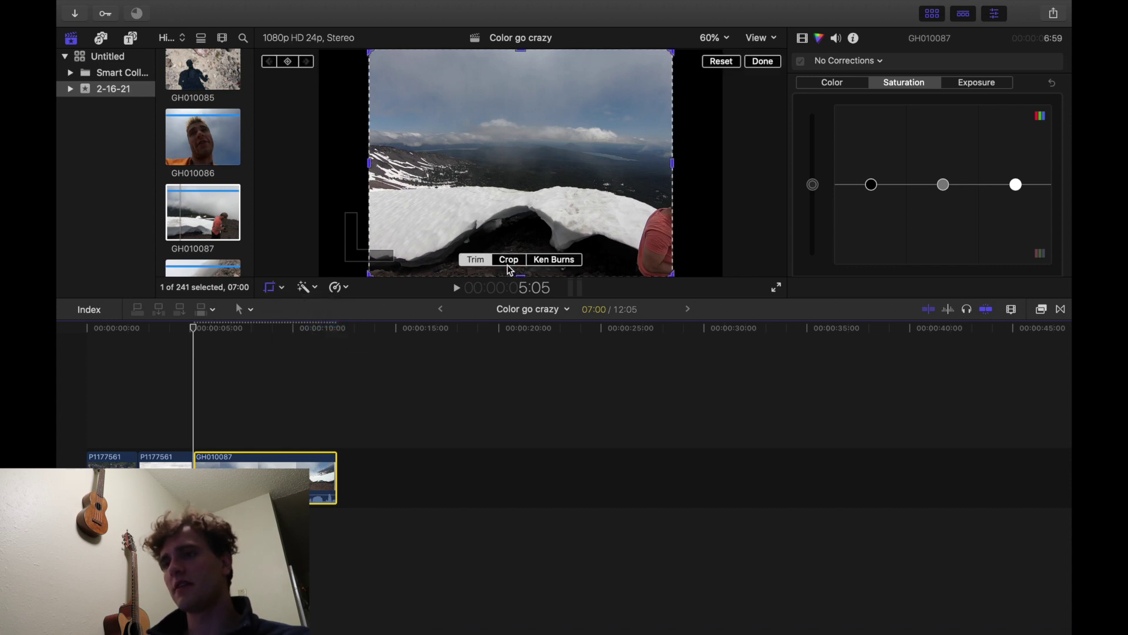
left_click(509, 262)
left_click(763, 61)
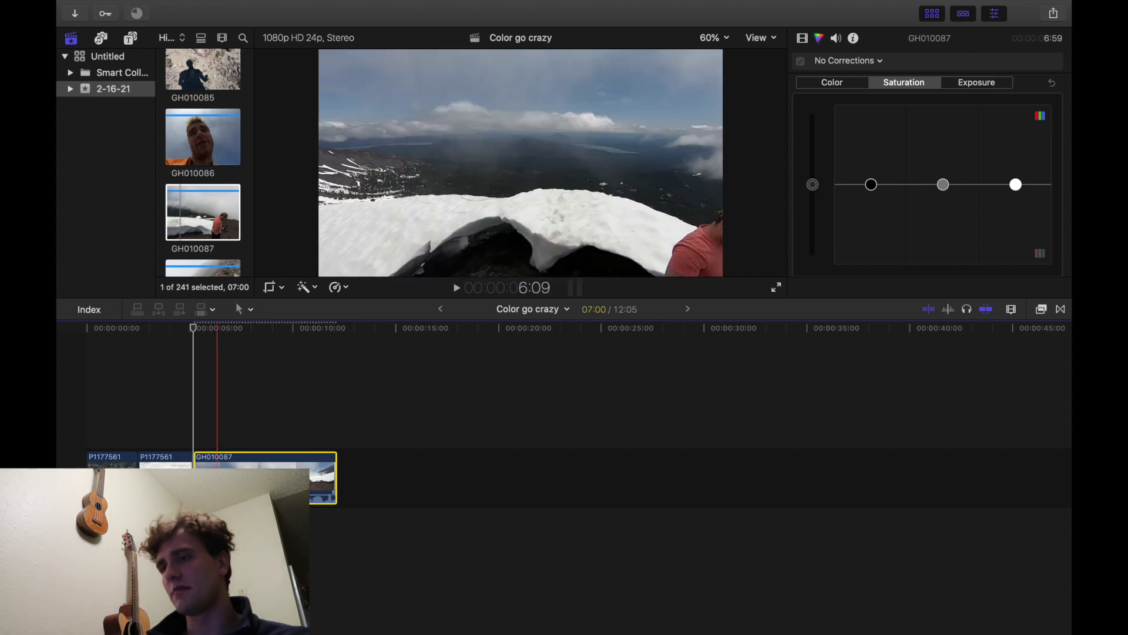
Play back the cropped GH010087 clip and show the video scopes.
key("space")
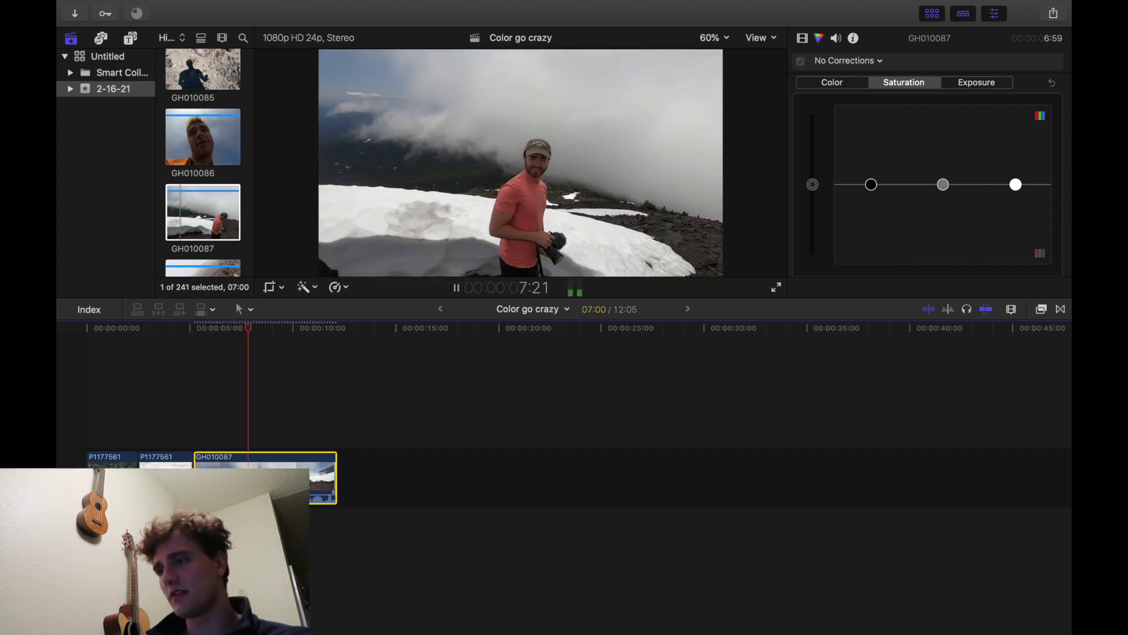
key("space")
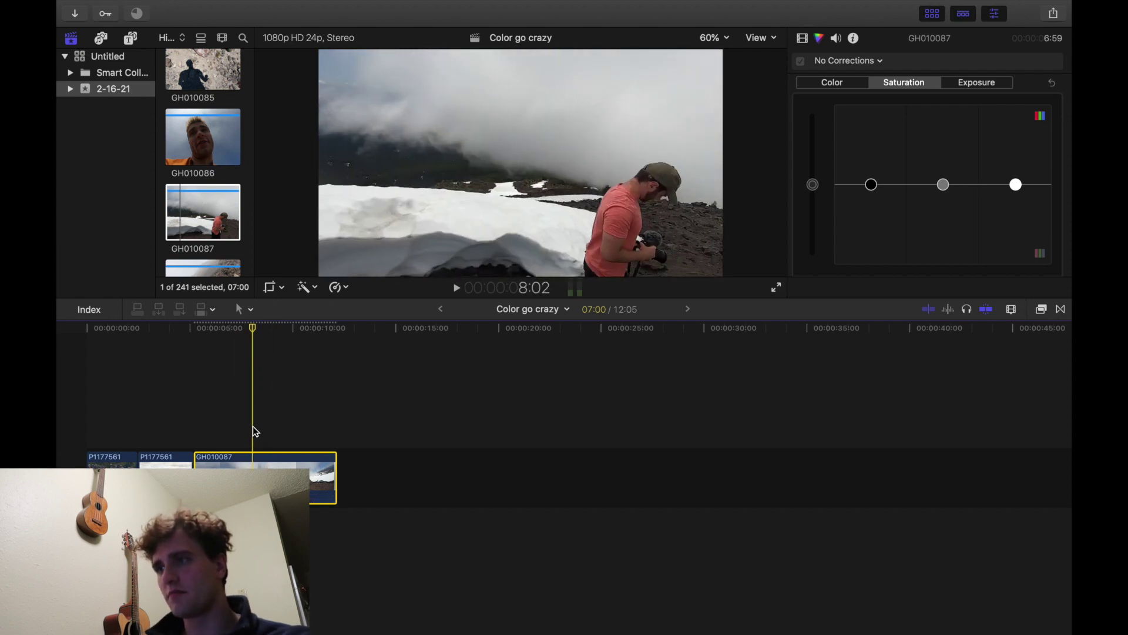
key("super+7")
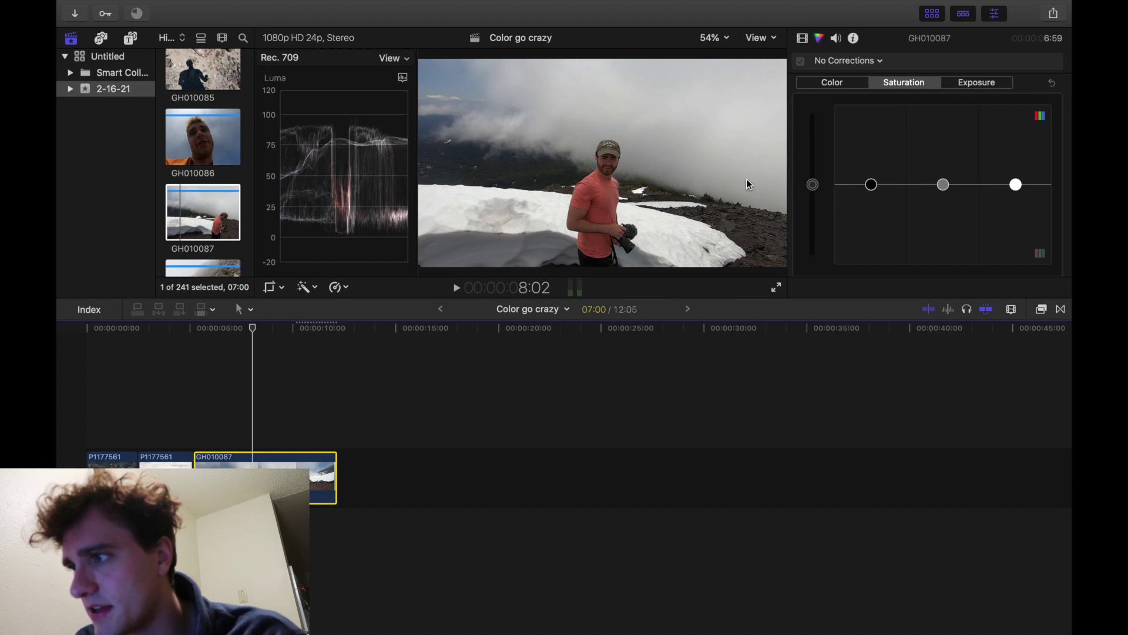
Lower the shadows saturation of the GH010087 clip slightly below neutral.
left_click_drag(870, 189, 877, 196)
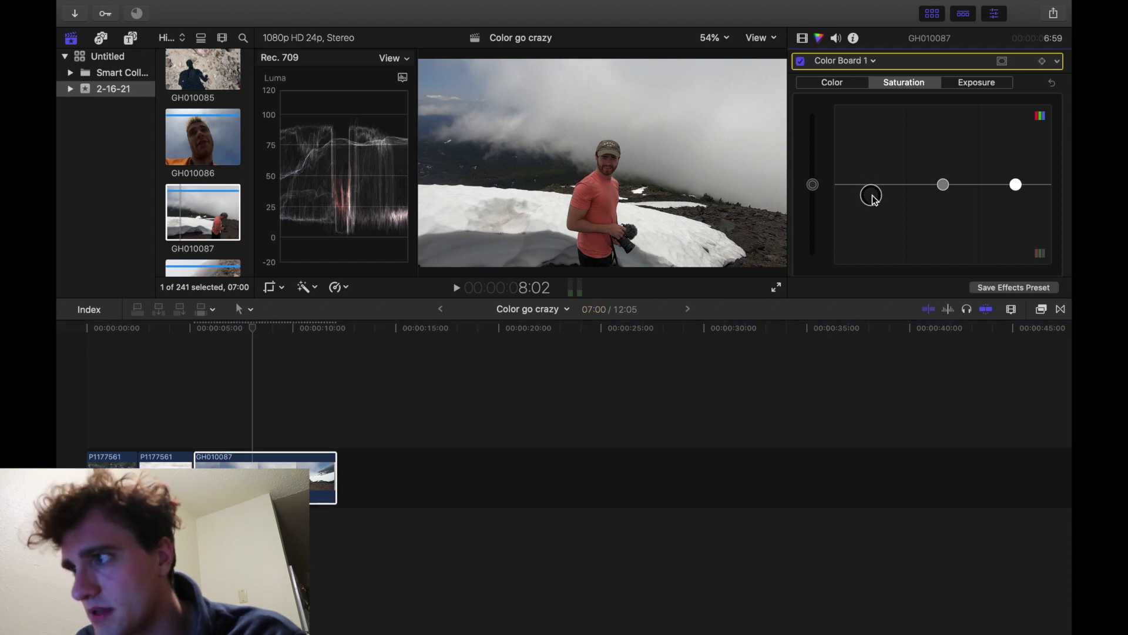
left_click(255, 465)
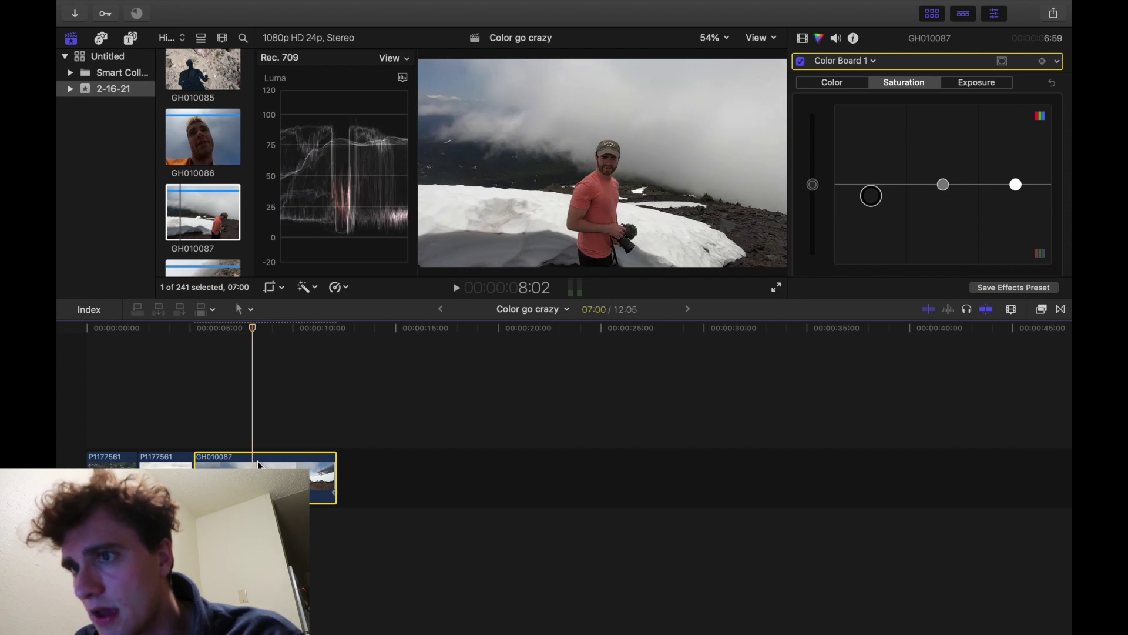
left_click_drag(880, 189, 872, 208)
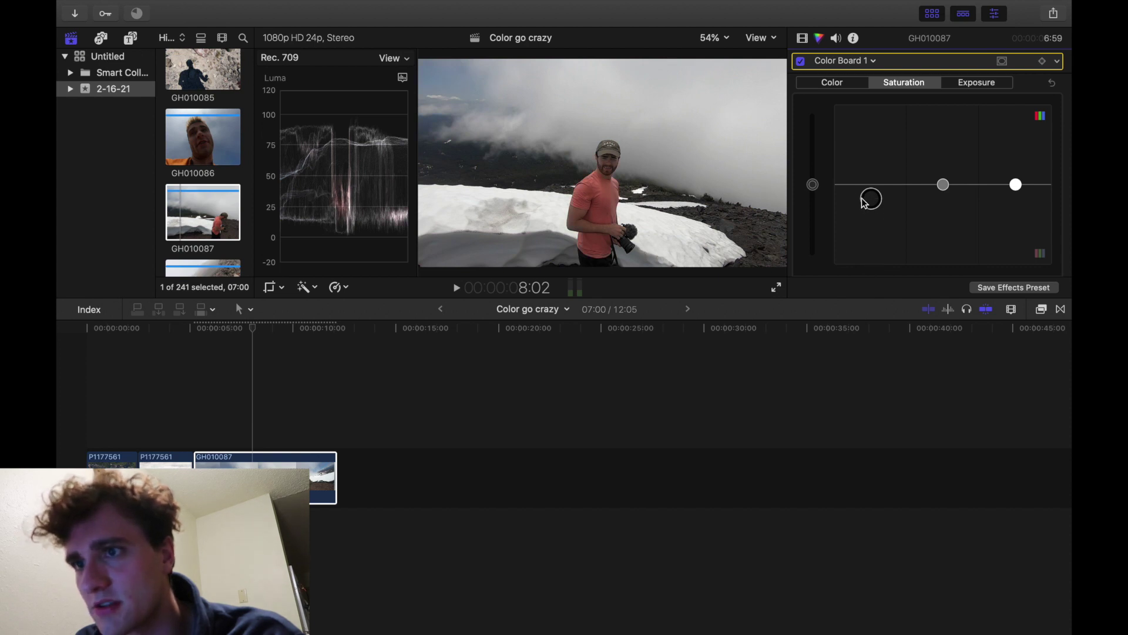
Adjust the GH010087 clip's exposure by lowering the shadows, raising the highlights and slightly raising the midtones.
left_click(962, 84)
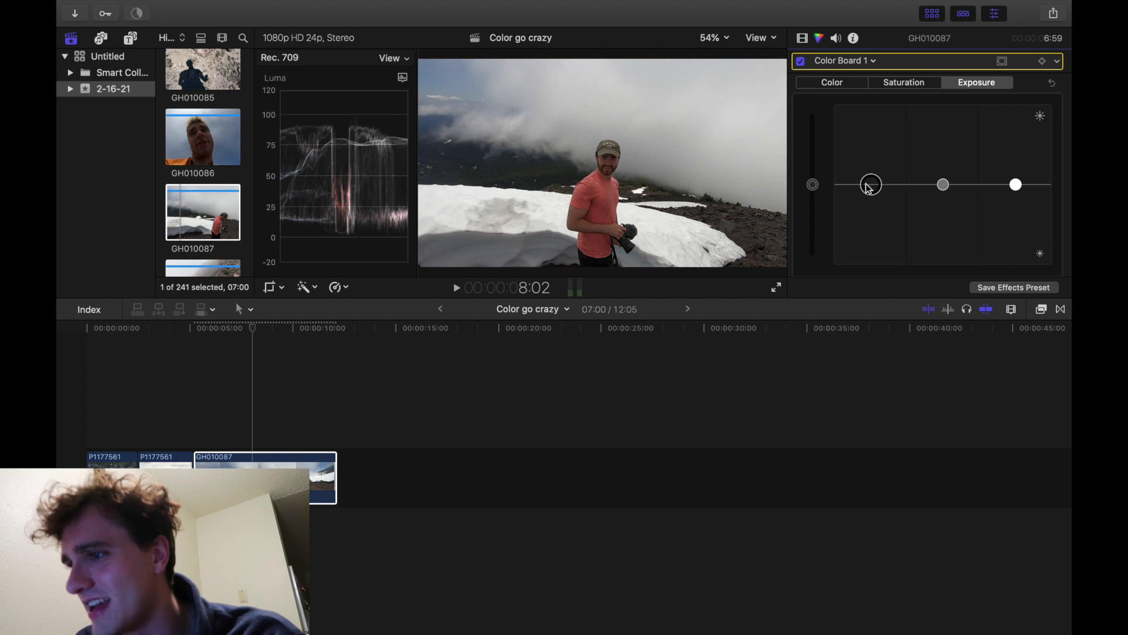
left_click_drag(869, 187, 869, 195)
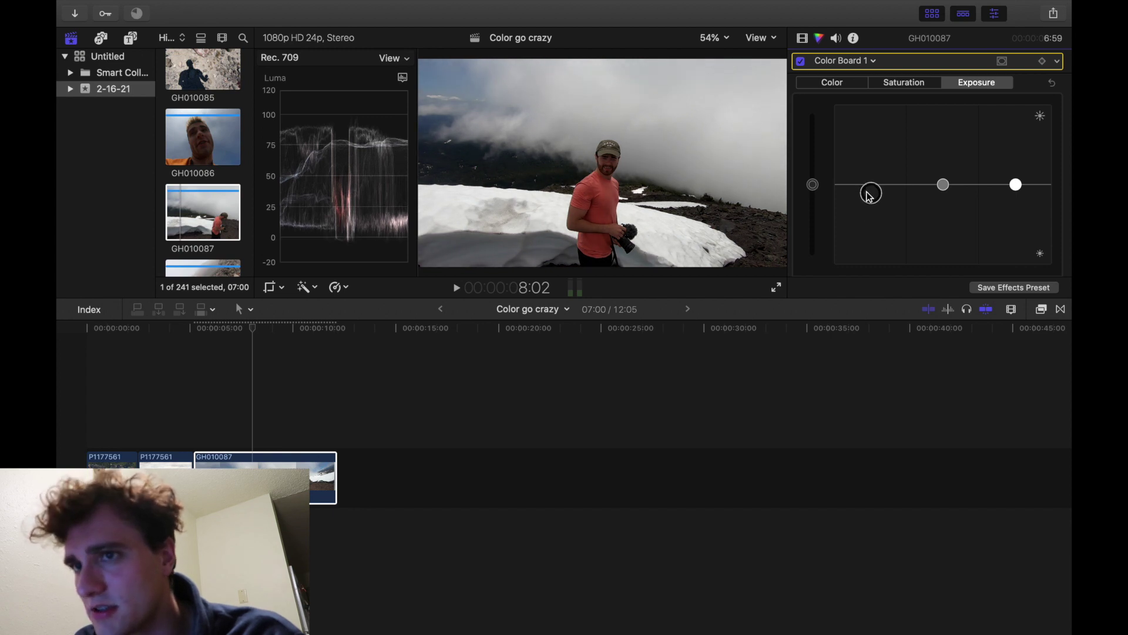
left_click_drag(1018, 187, 950, 186)
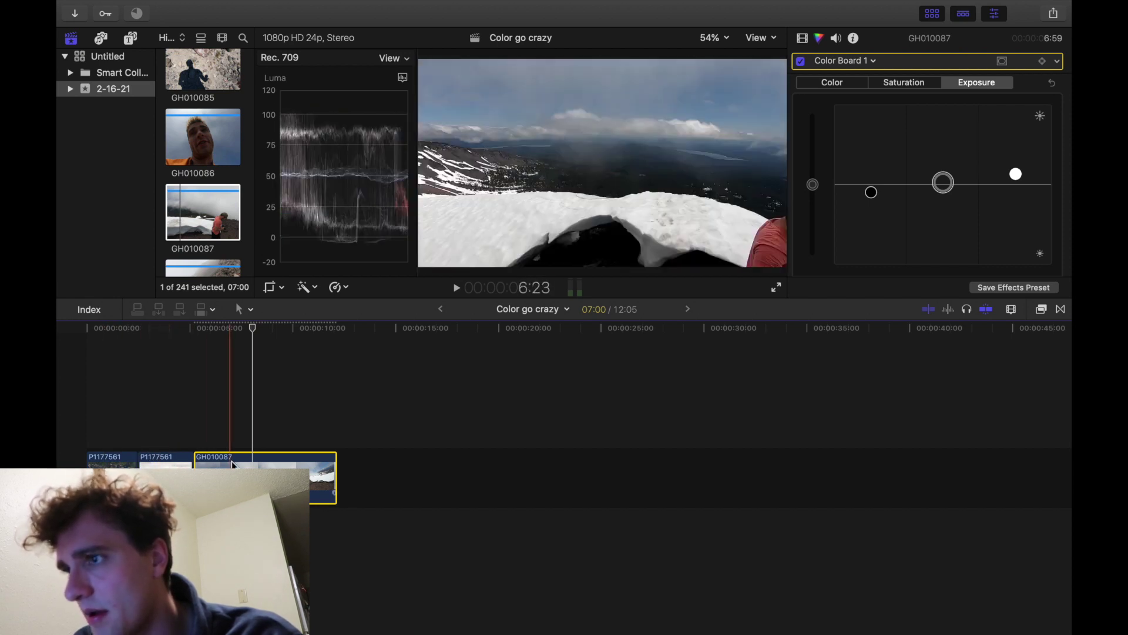
left_click(245, 434)
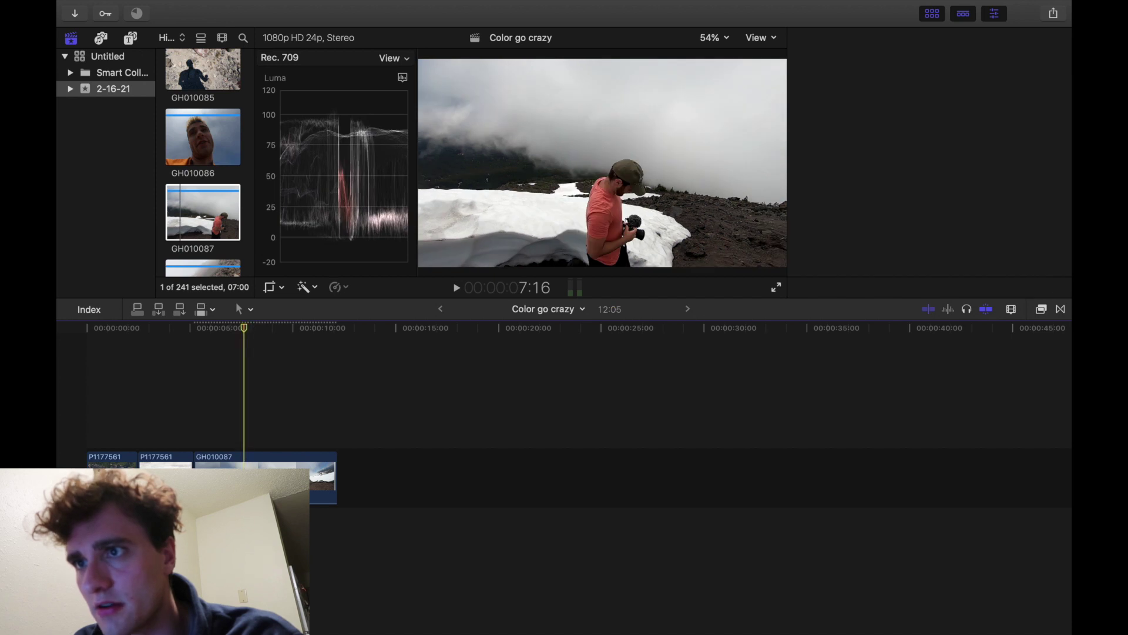
Tint the GH010087 clip's master green, its shadows and midtones teal, and its highlights yellow-orange, and play back the result.
left_click(833, 84)
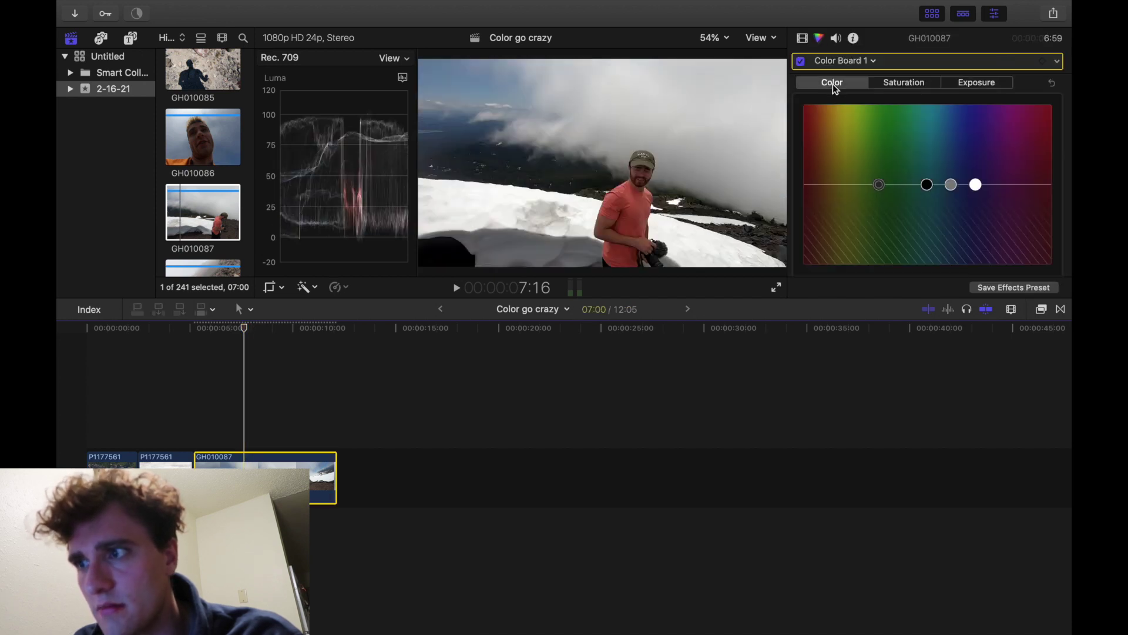
left_click_drag(879, 184, 922, 164)
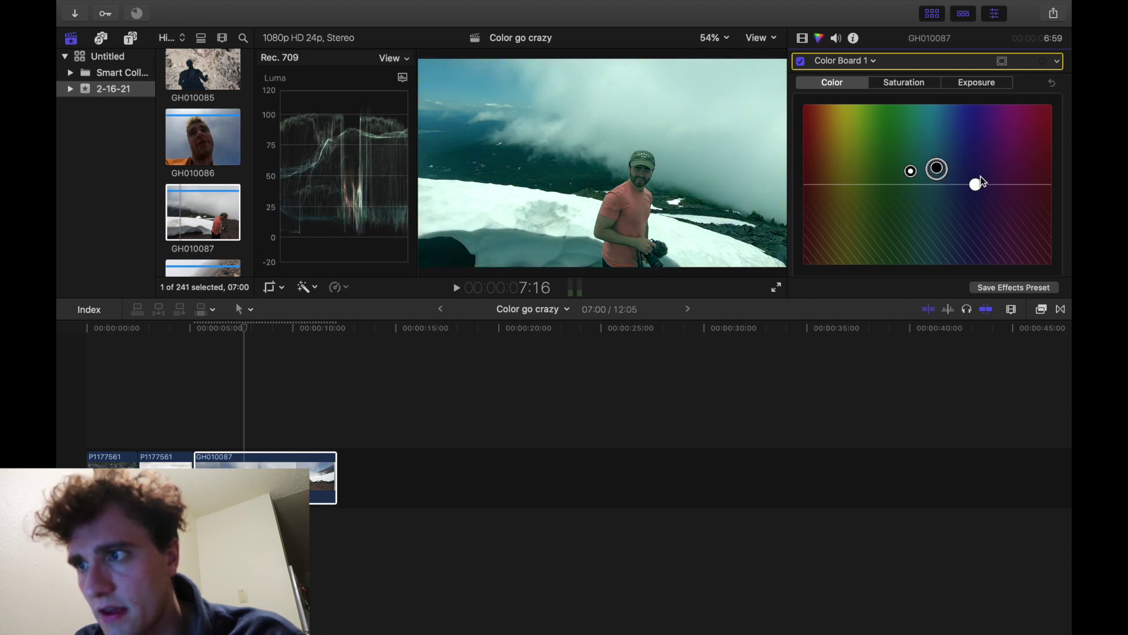
left_click_drag(853, 181, 825, 159)
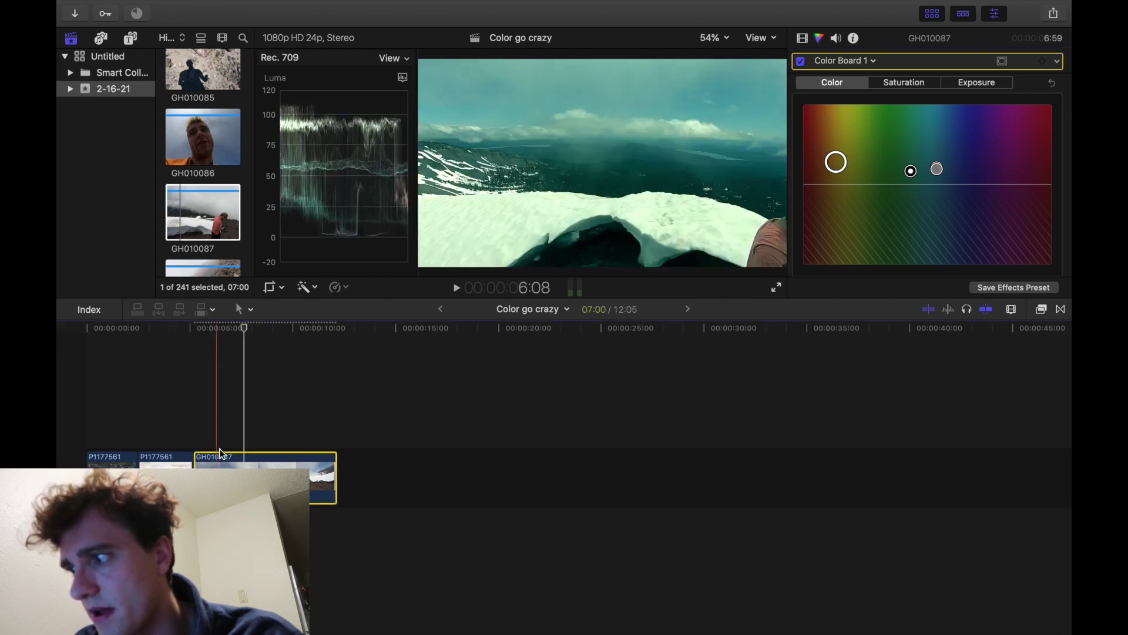
key("space")
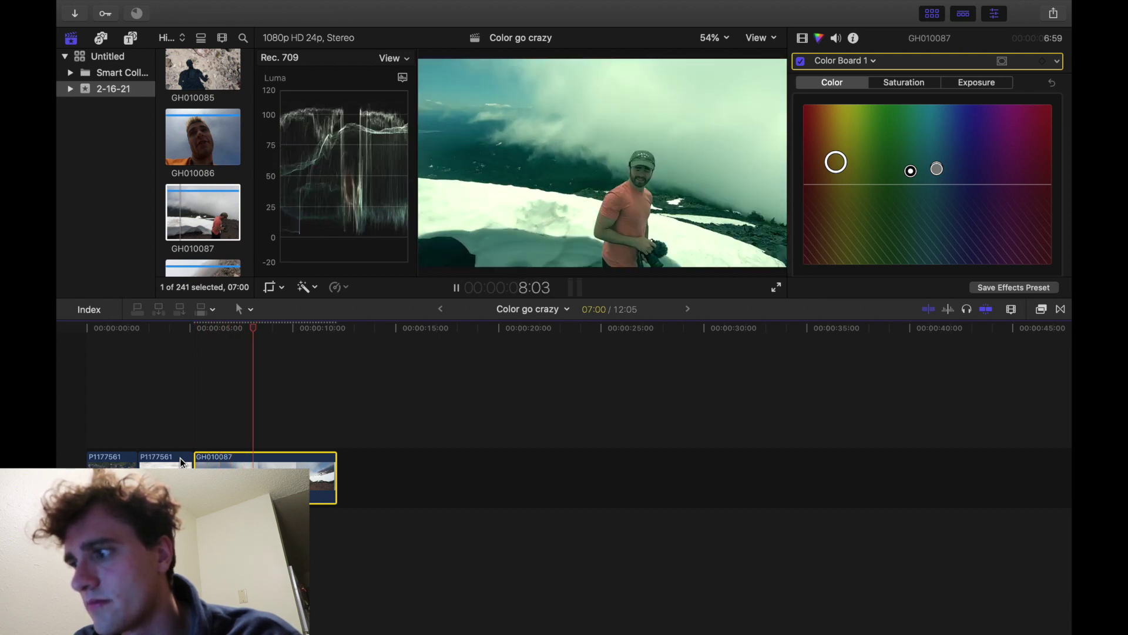
key("space")
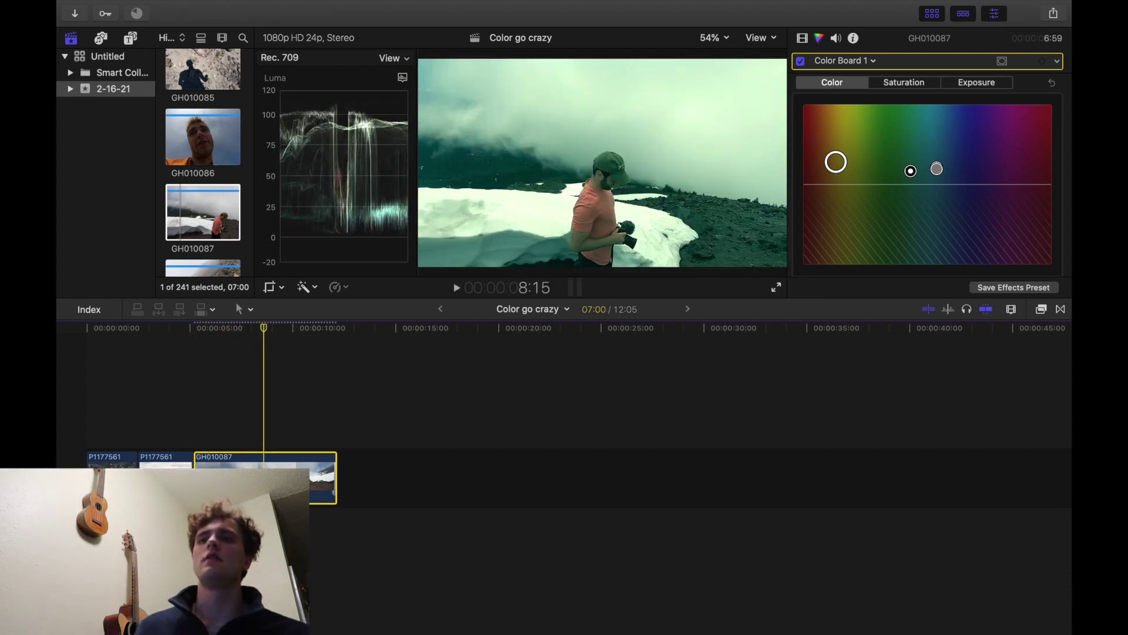